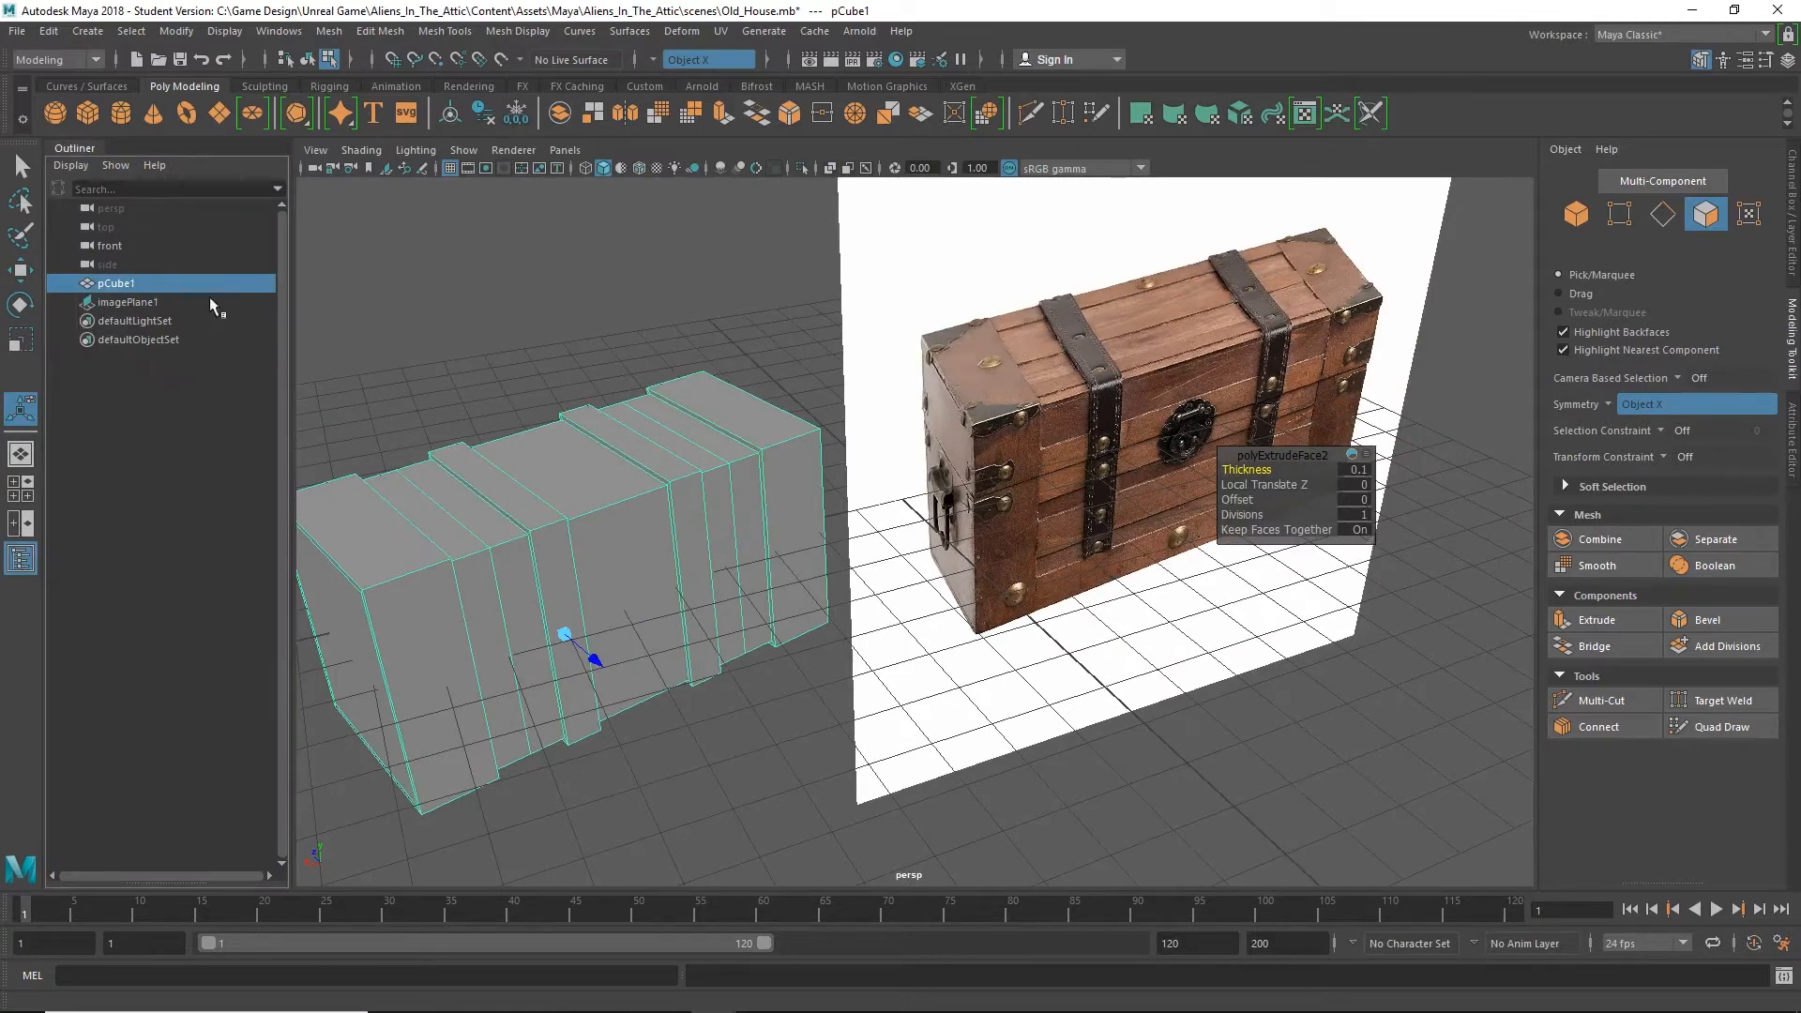
Rename the pCube1 object to "Chest"
double_click(126, 283)
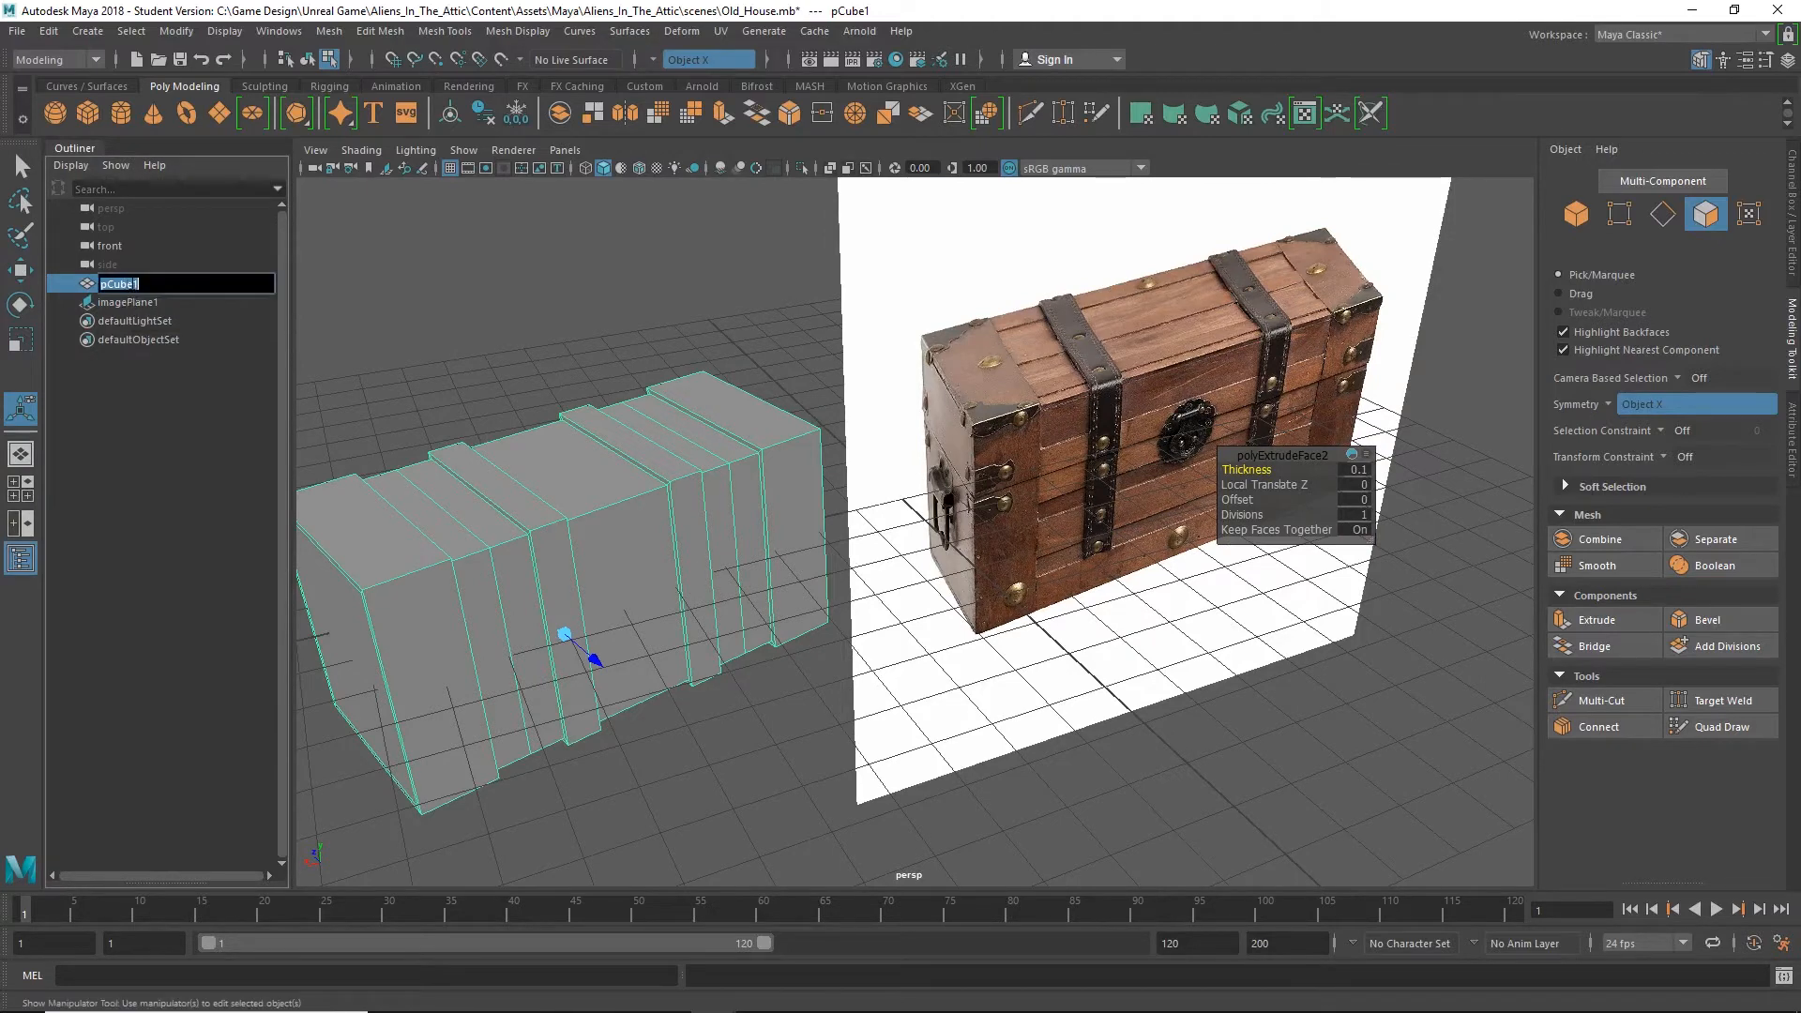
text(Chest)
key(Return)
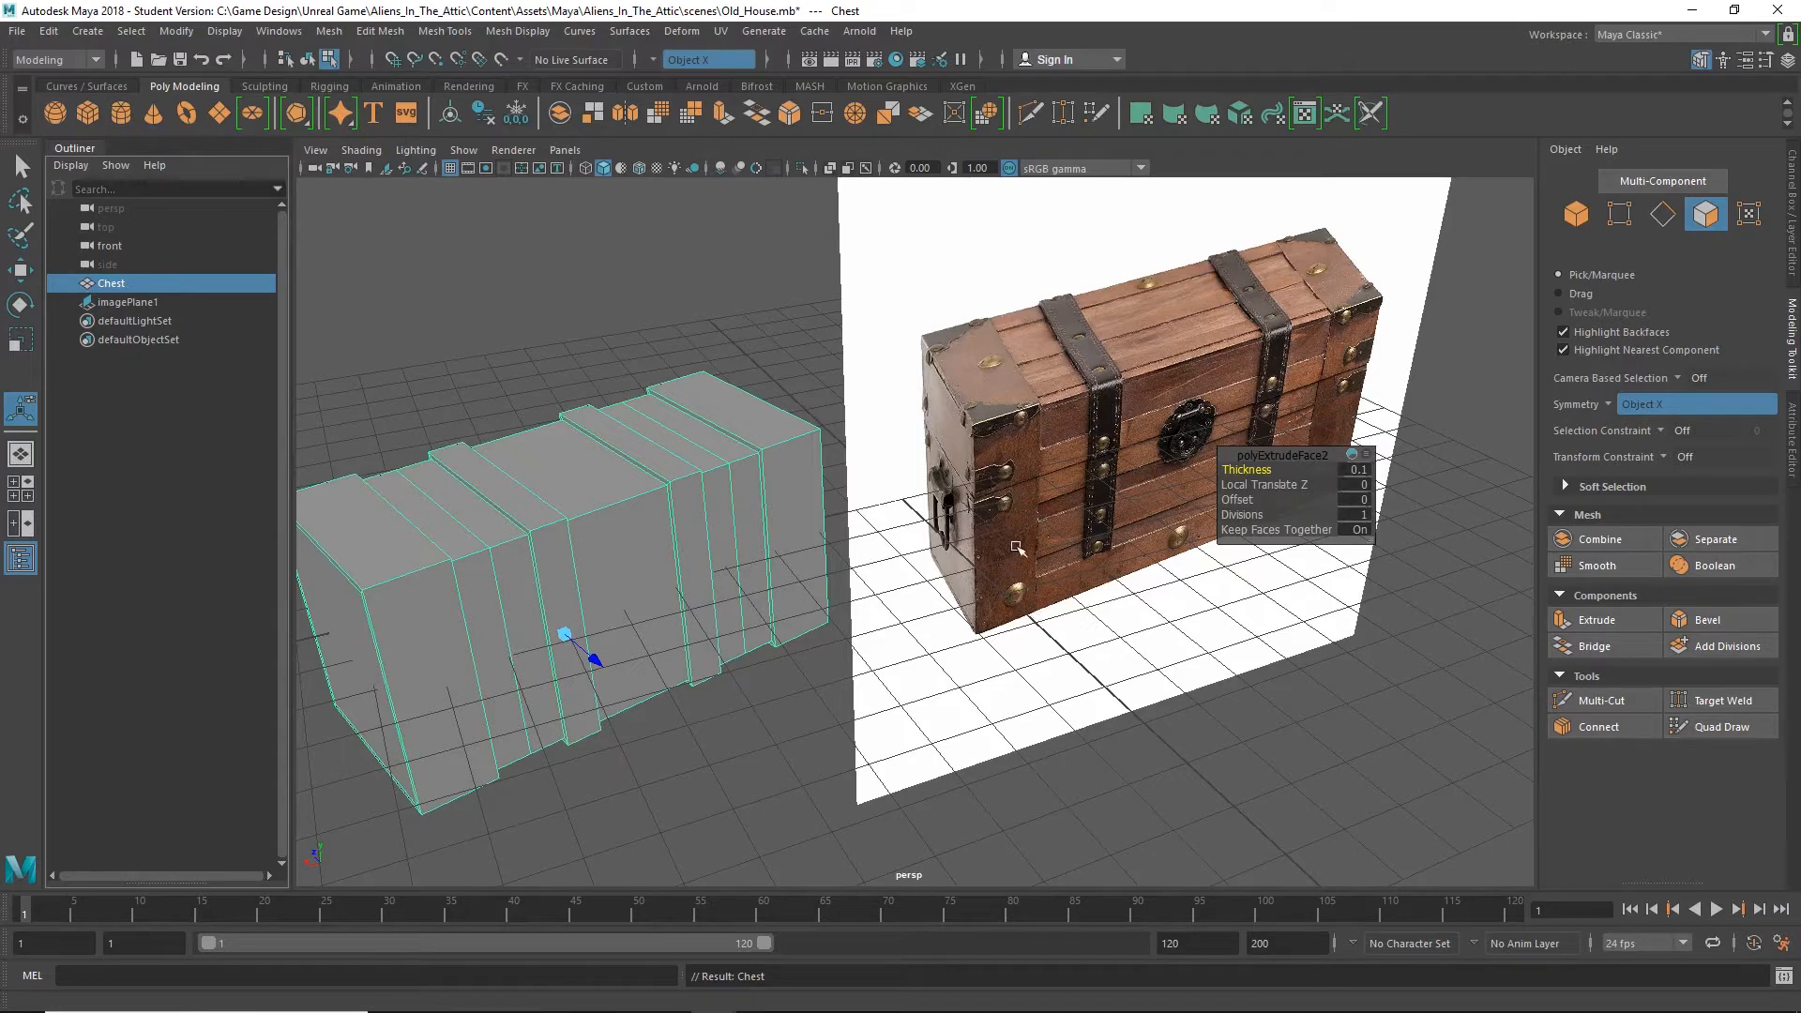
Create a polygon cylinder and move it onto the end of the chest's top, at about X 4.13 and Y 3.35
click(123, 114)
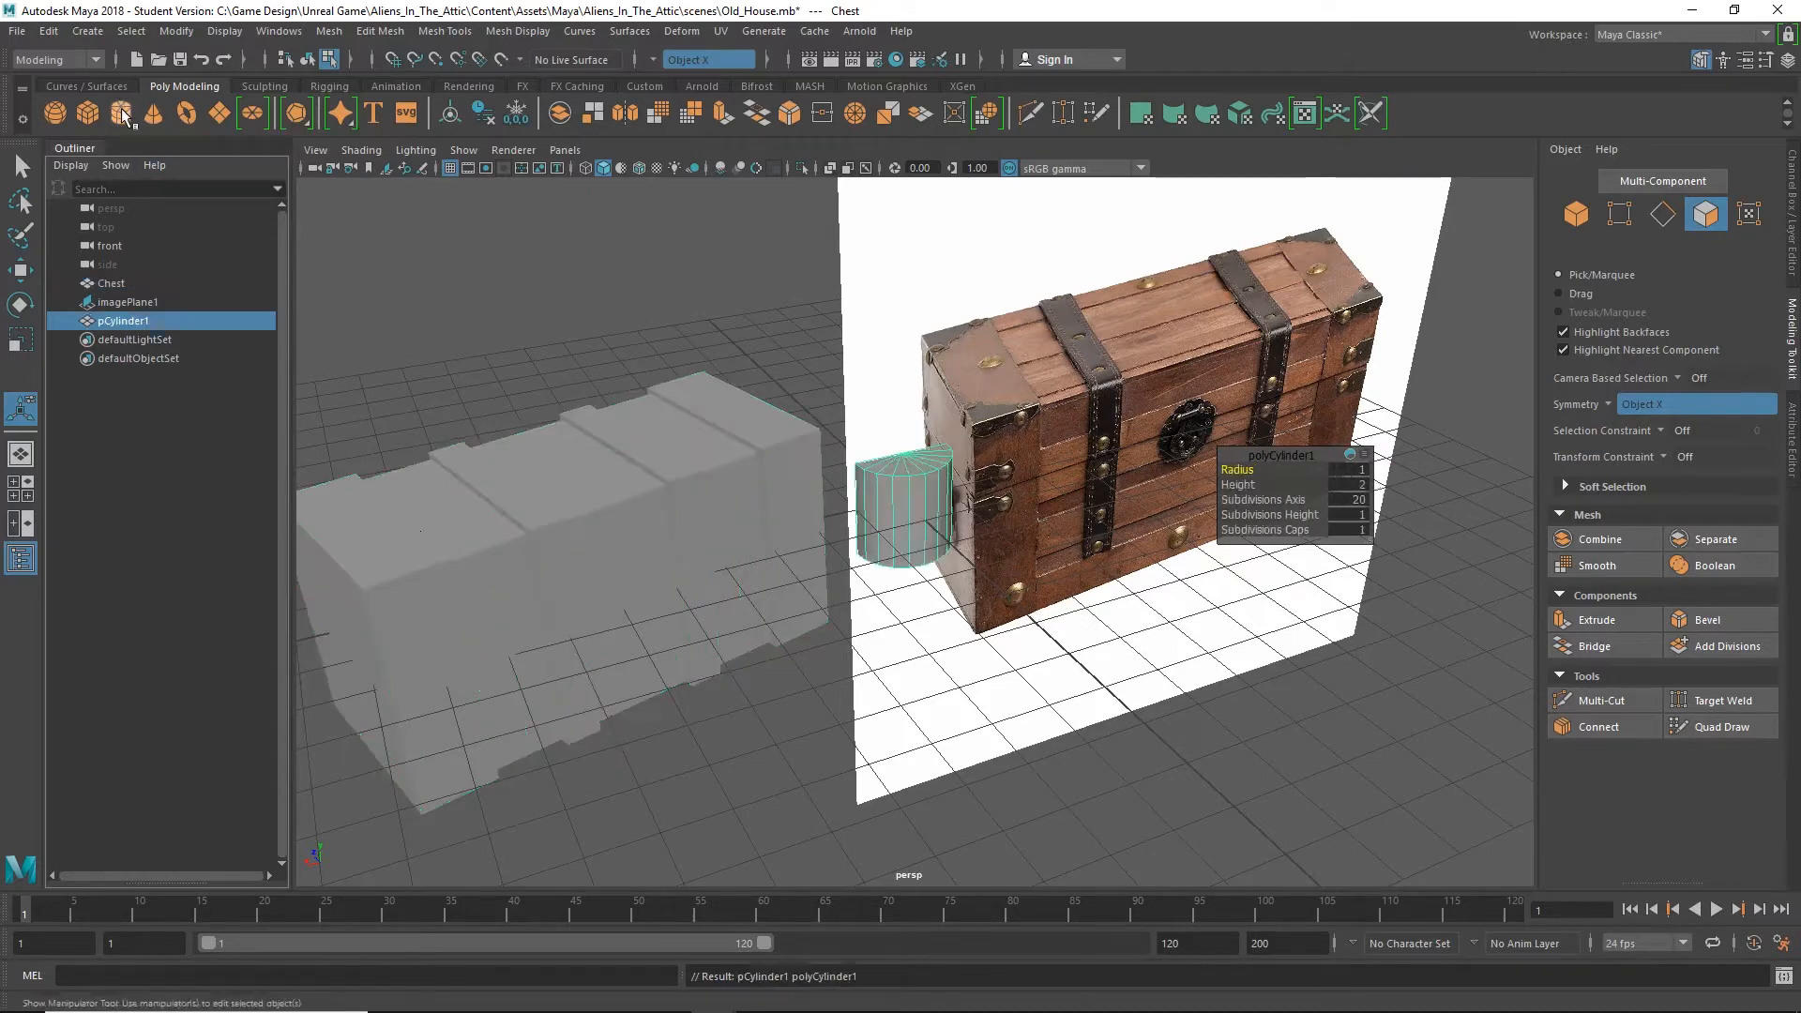
key(w)
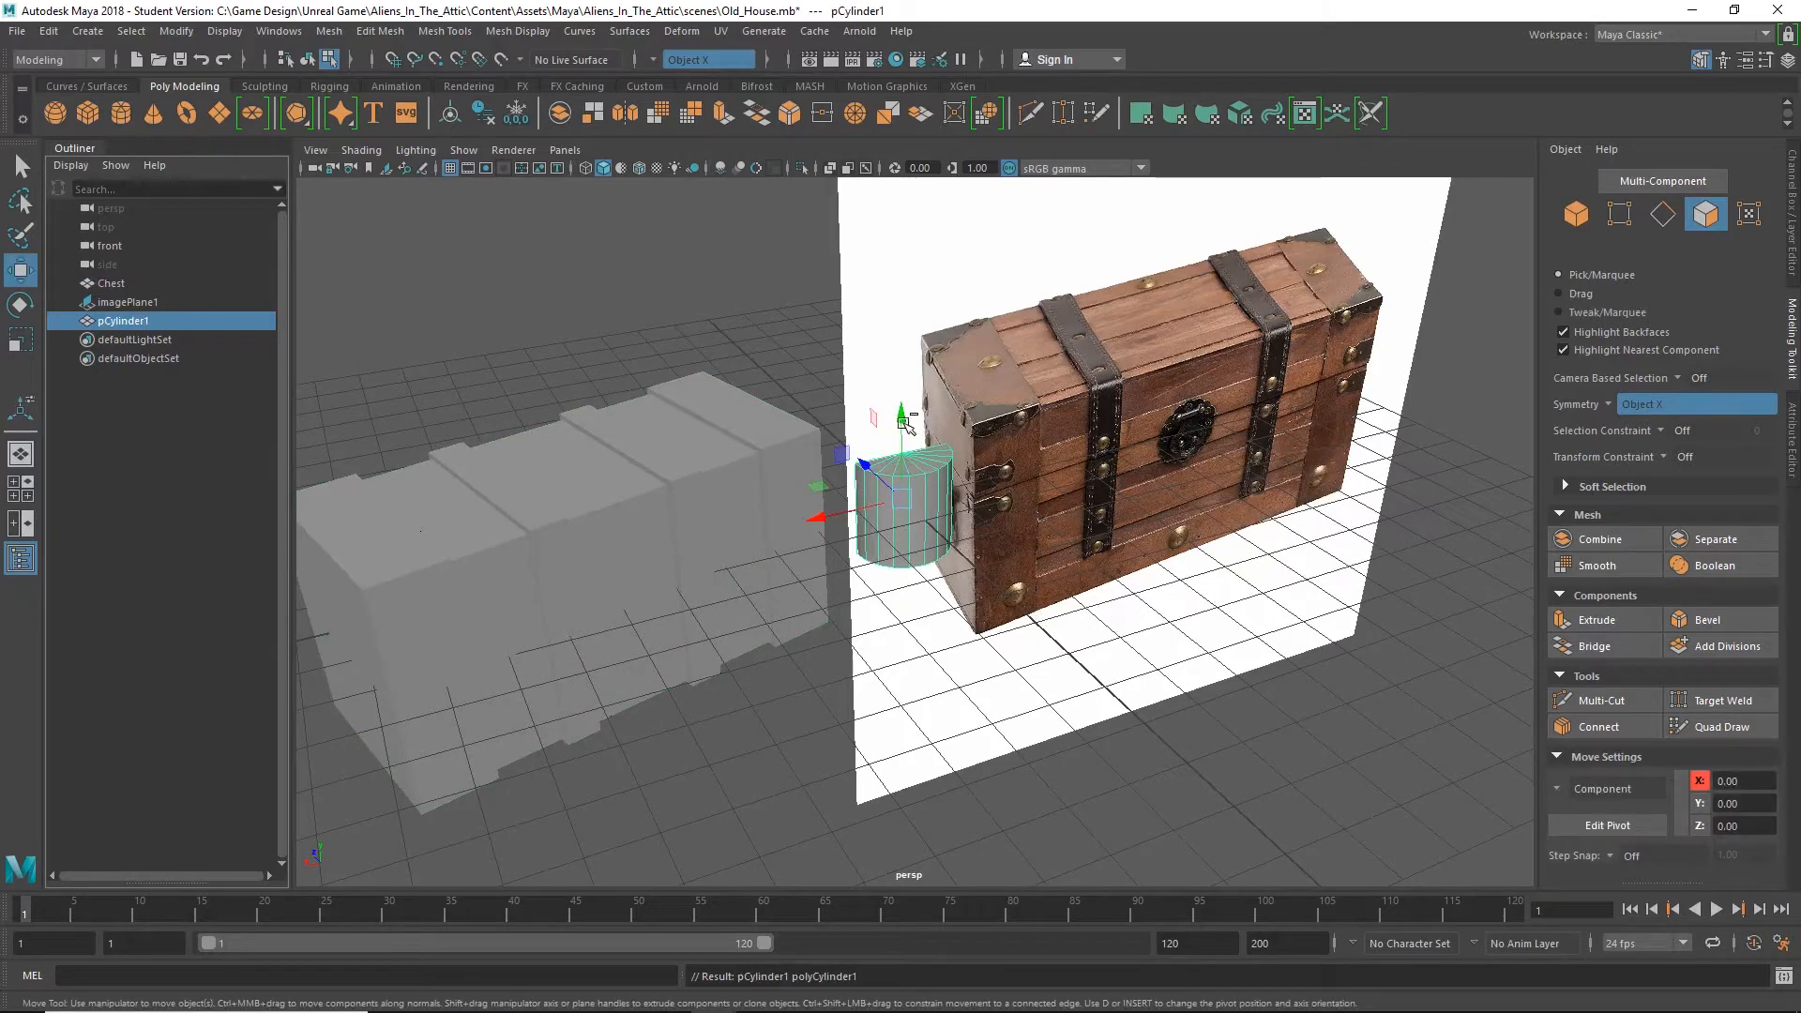
drag(903, 424, 900, 311)
drag(832, 399, 676, 328)
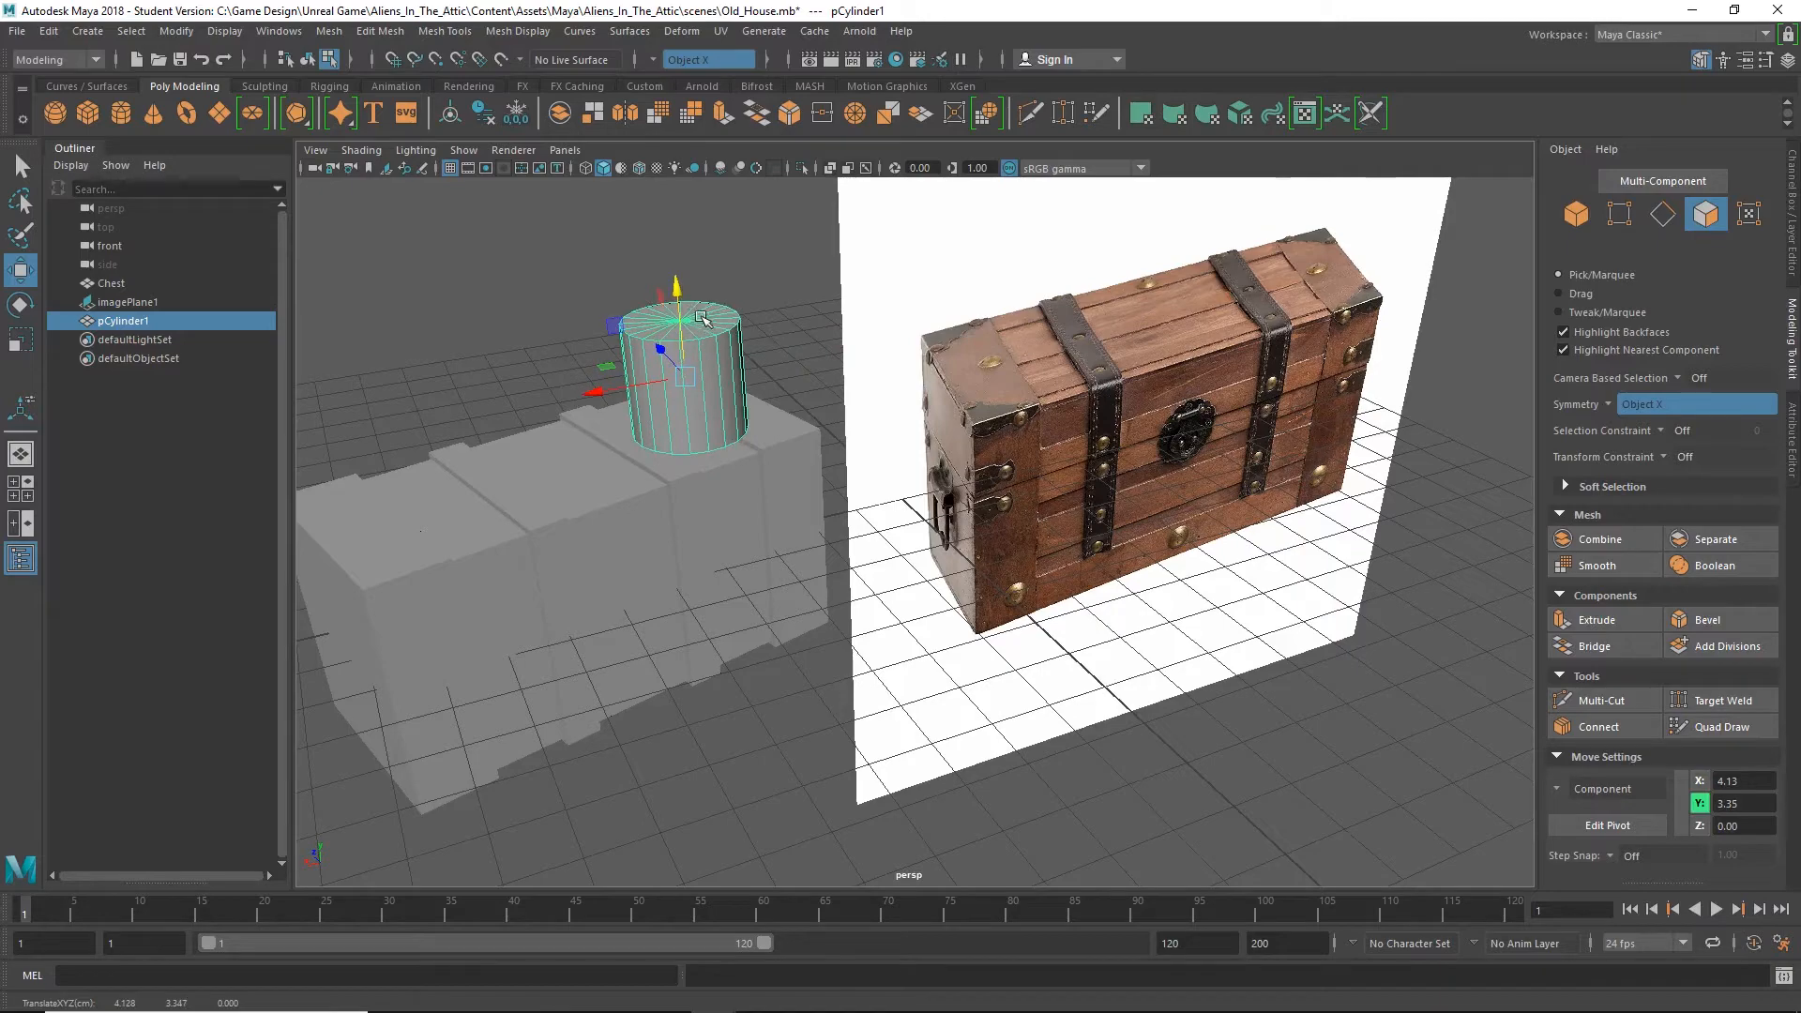
Pick faces on the cylinder's top cap in face mode and turn the selection symmetry off
scroll(690, 315, up, 5)
alt+middle_drag(596, 310, 916, 615)
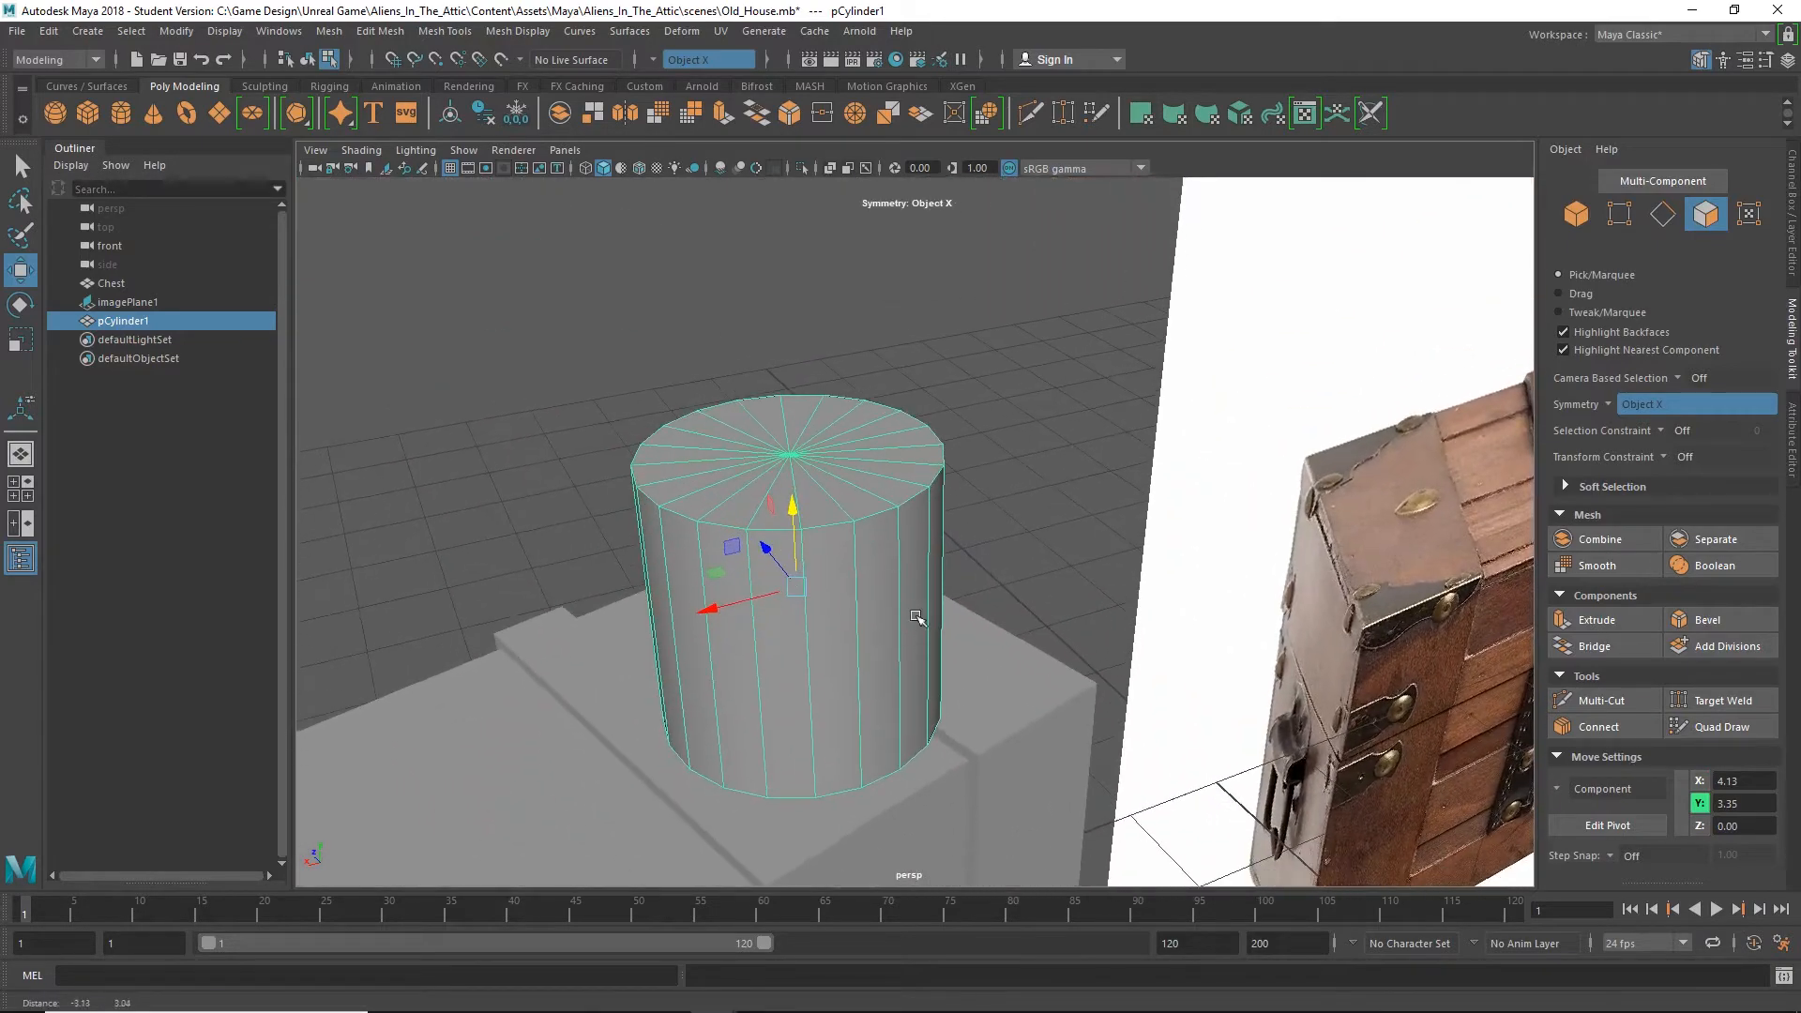
scroll(788, 502, up, 5)
alt+middle_drag(784, 504, 900, 544)
right_drag(963, 601, 961, 509)
click(923, 542)
click(922, 542)
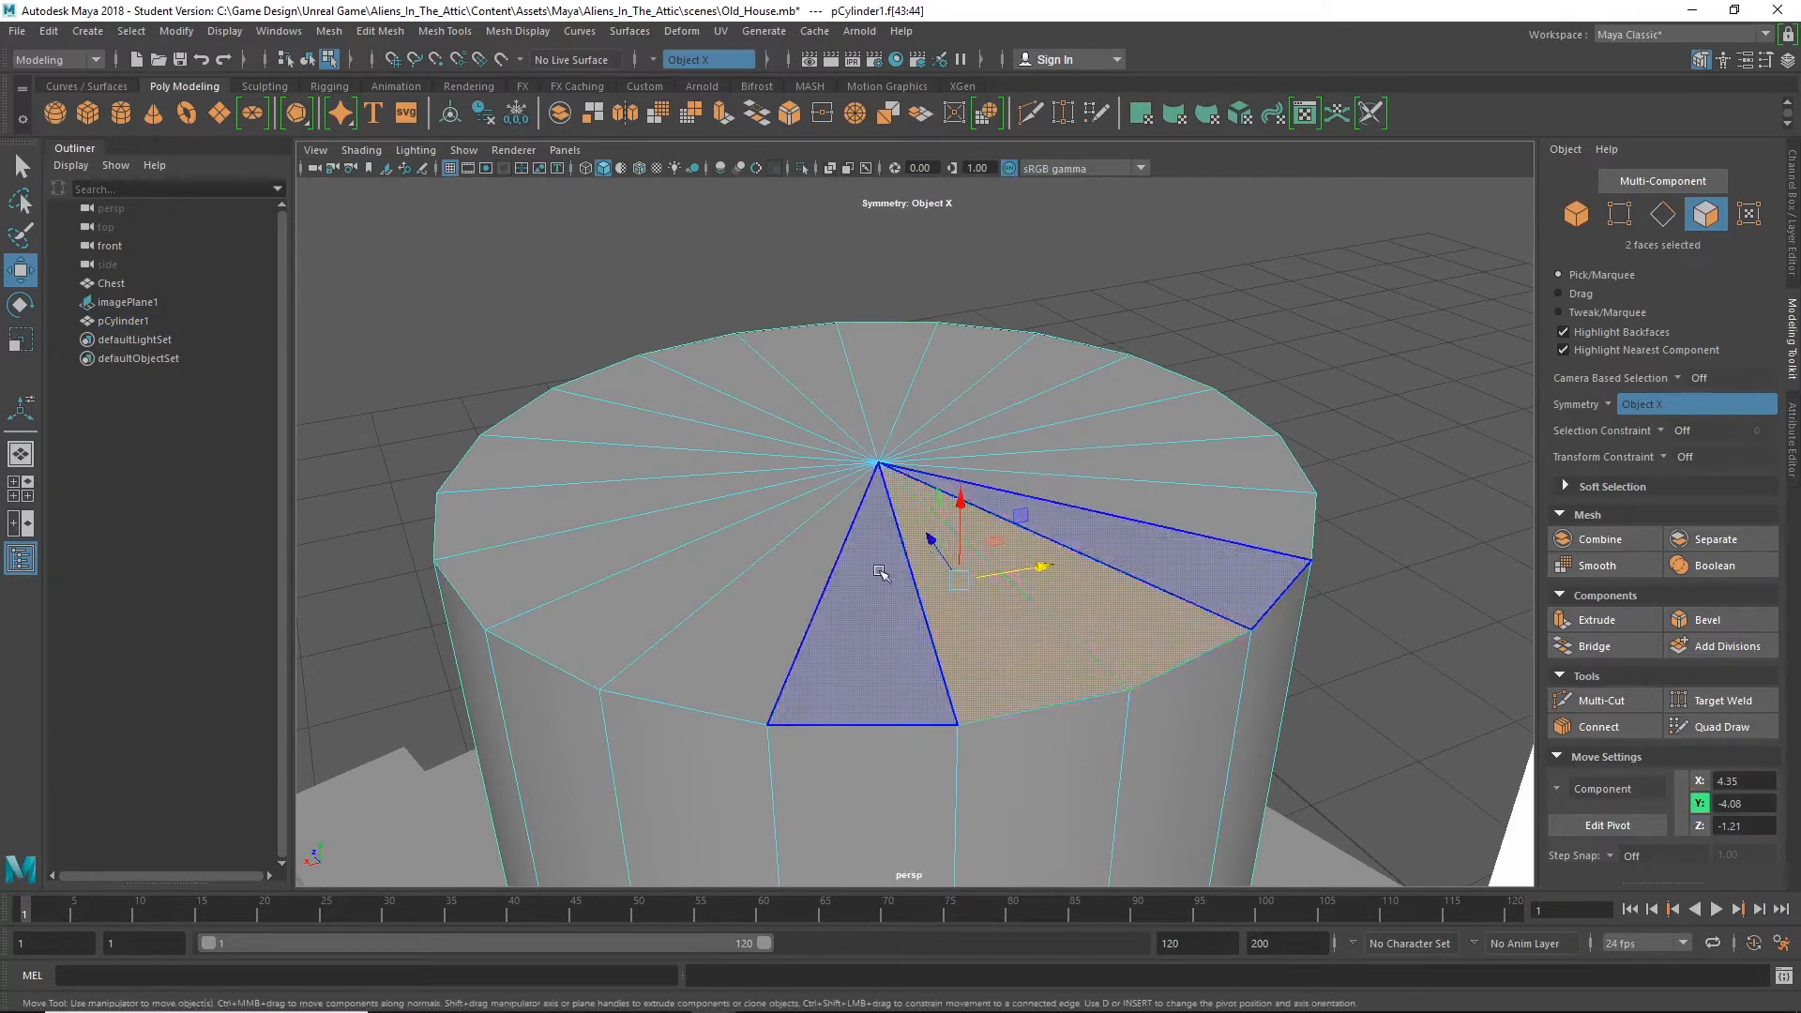
click(879, 572)
click(814, 559)
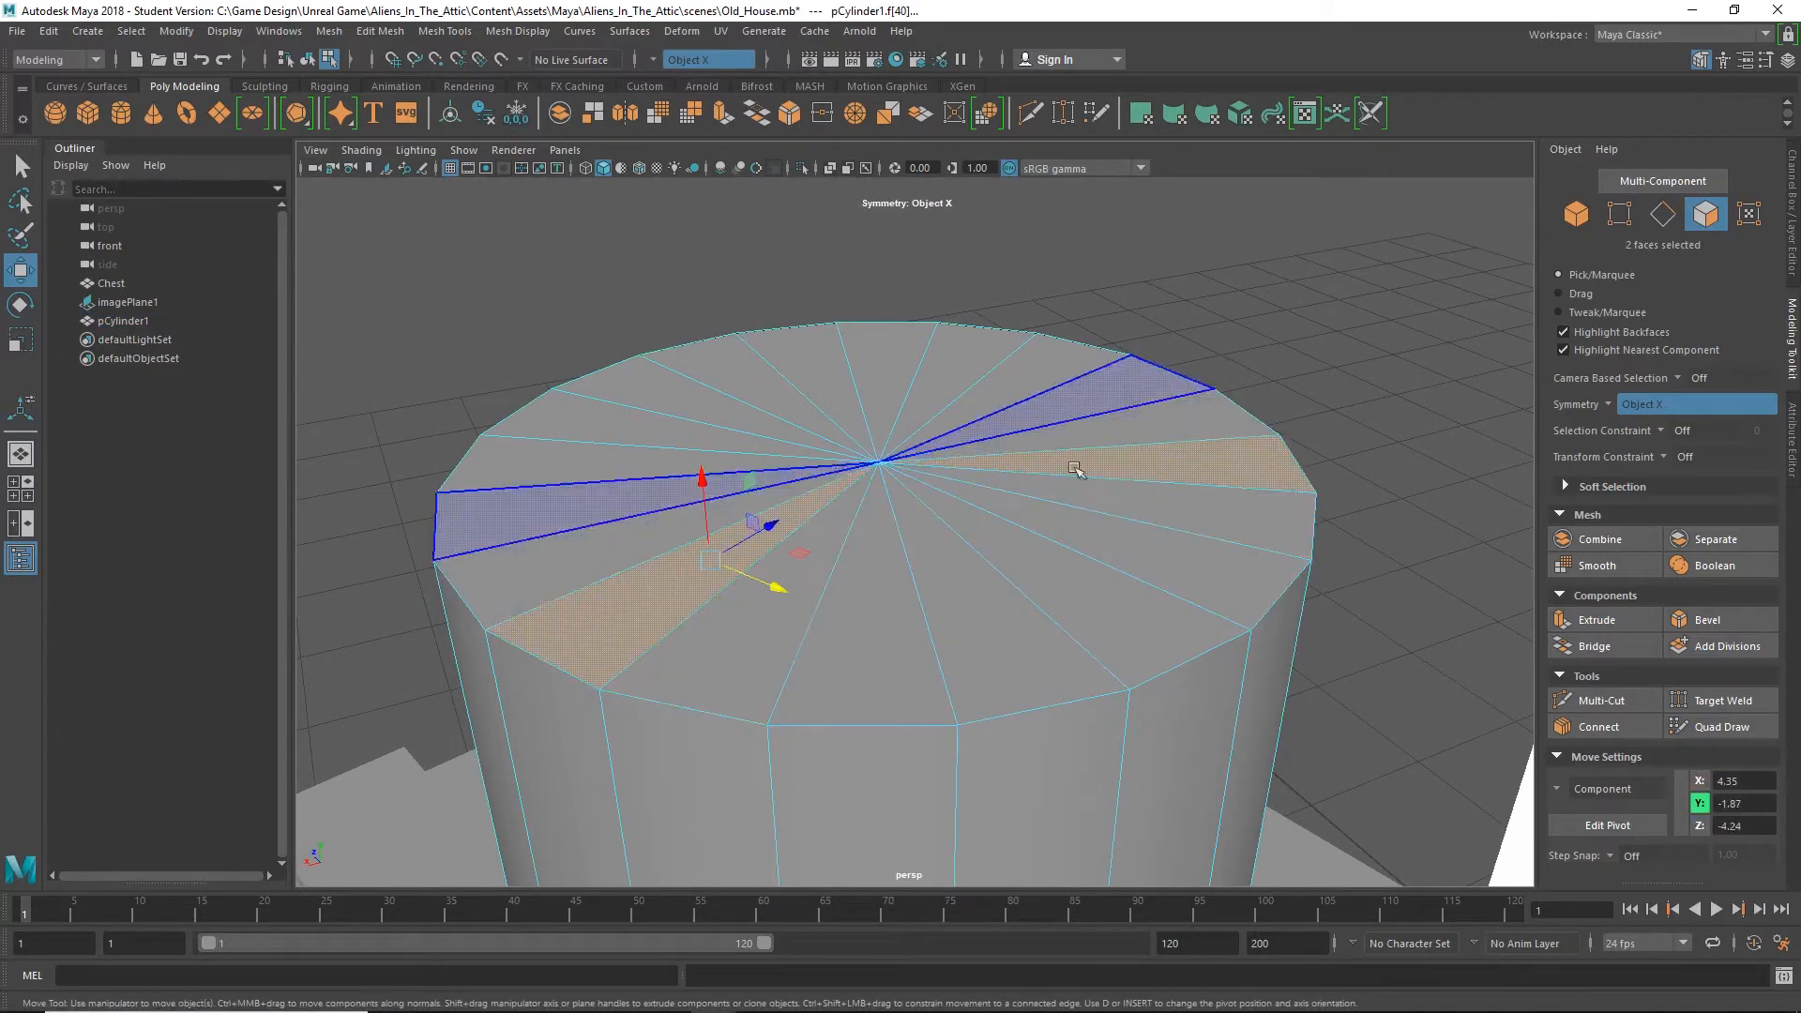
click(1229, 614)
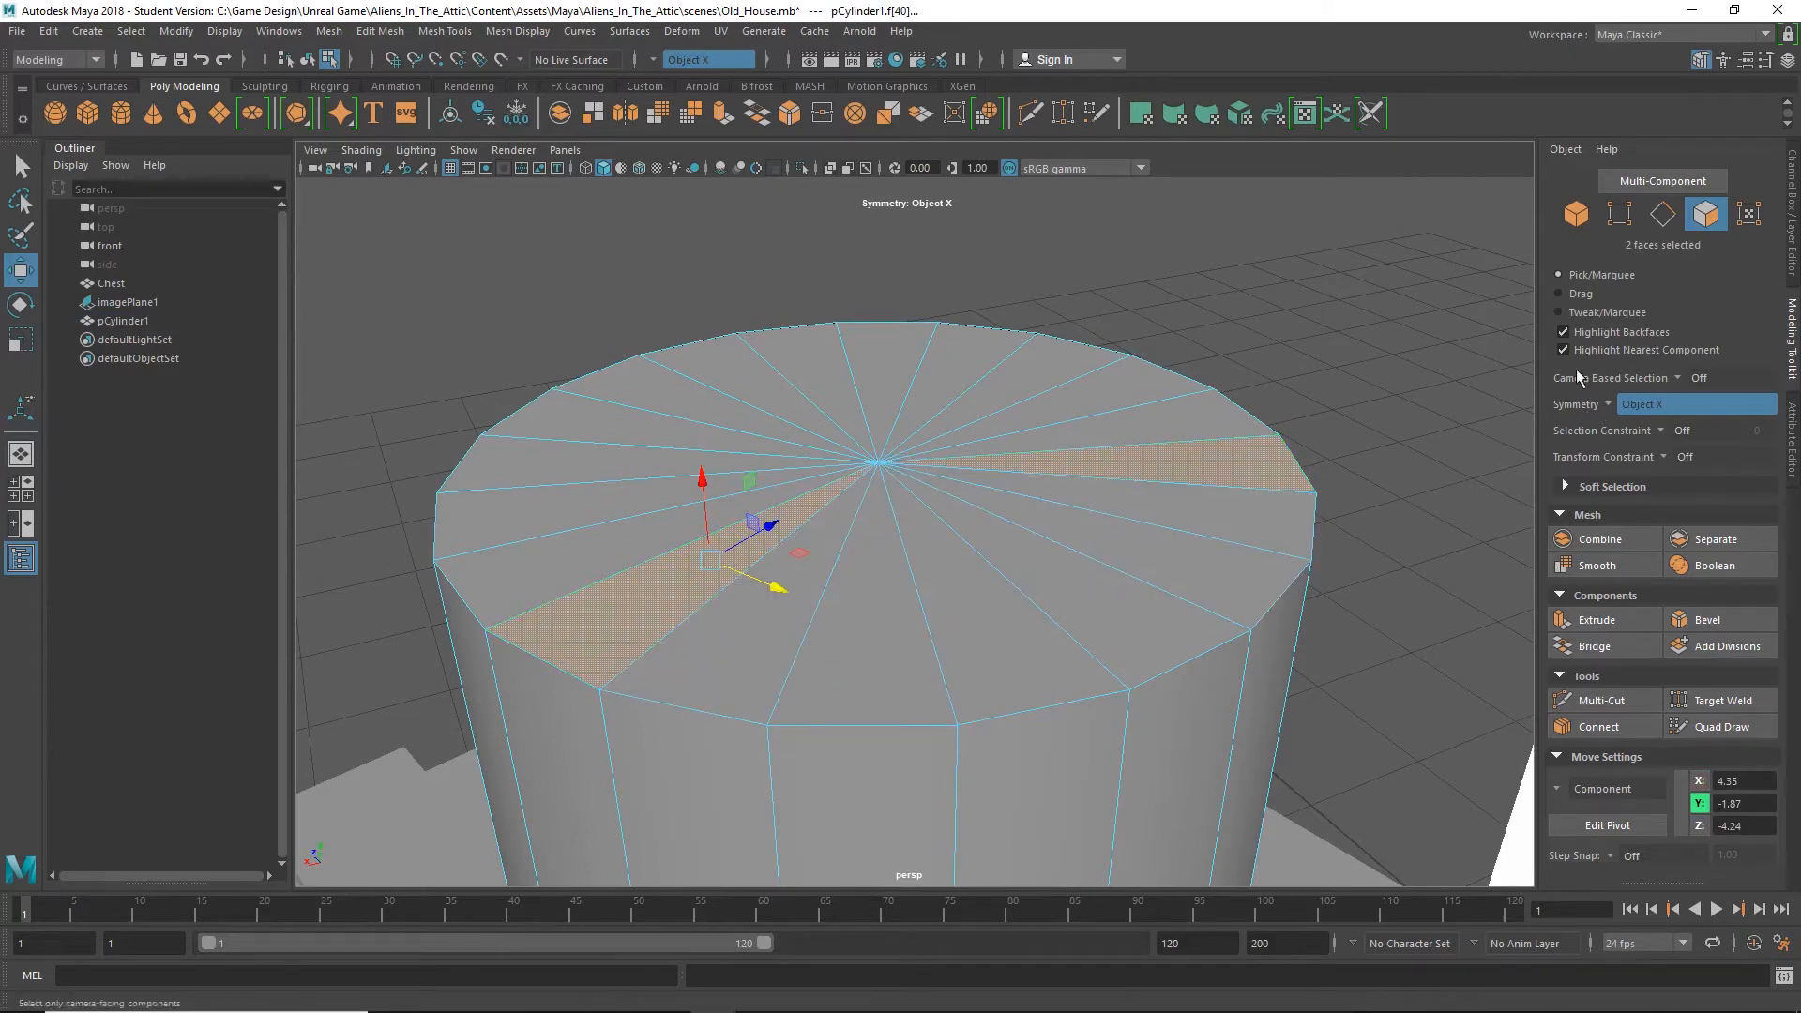
click(1610, 406)
click(1642, 415)
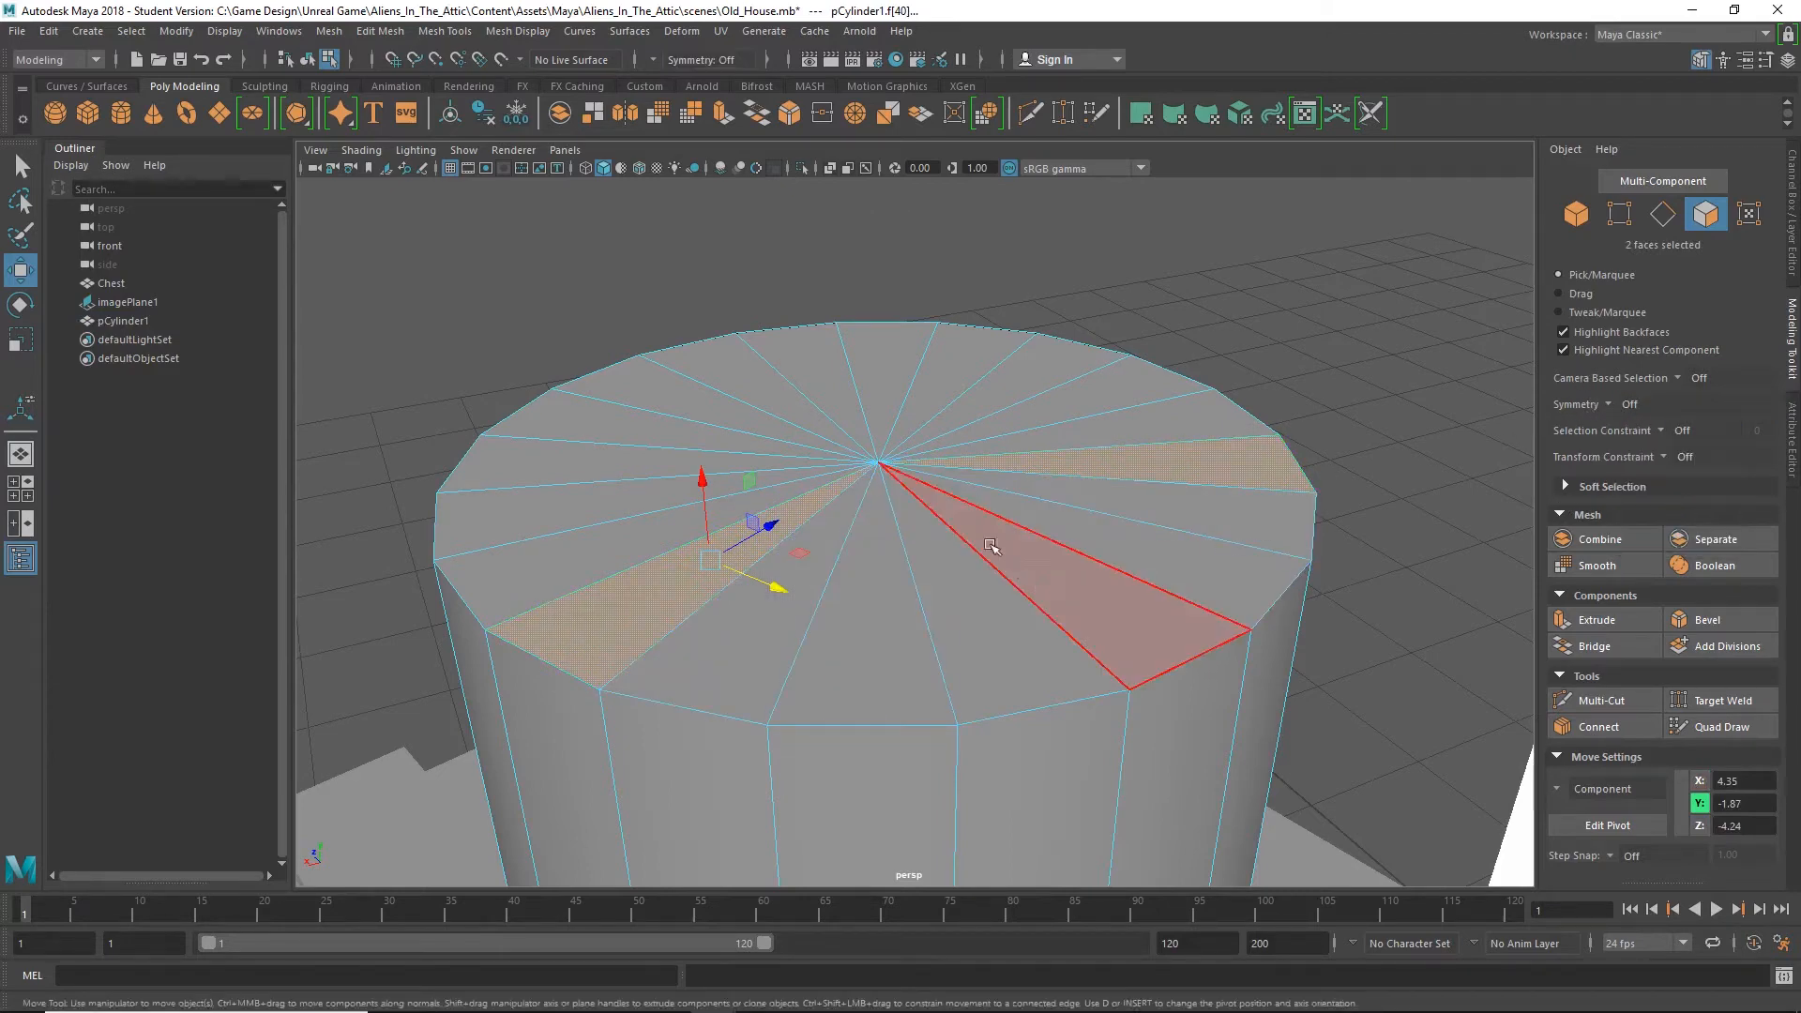
Check single-face selection and the wedge layout of the cylinder's top cap, and return to object mode with nothing selected
click(891, 600)
click(777, 593)
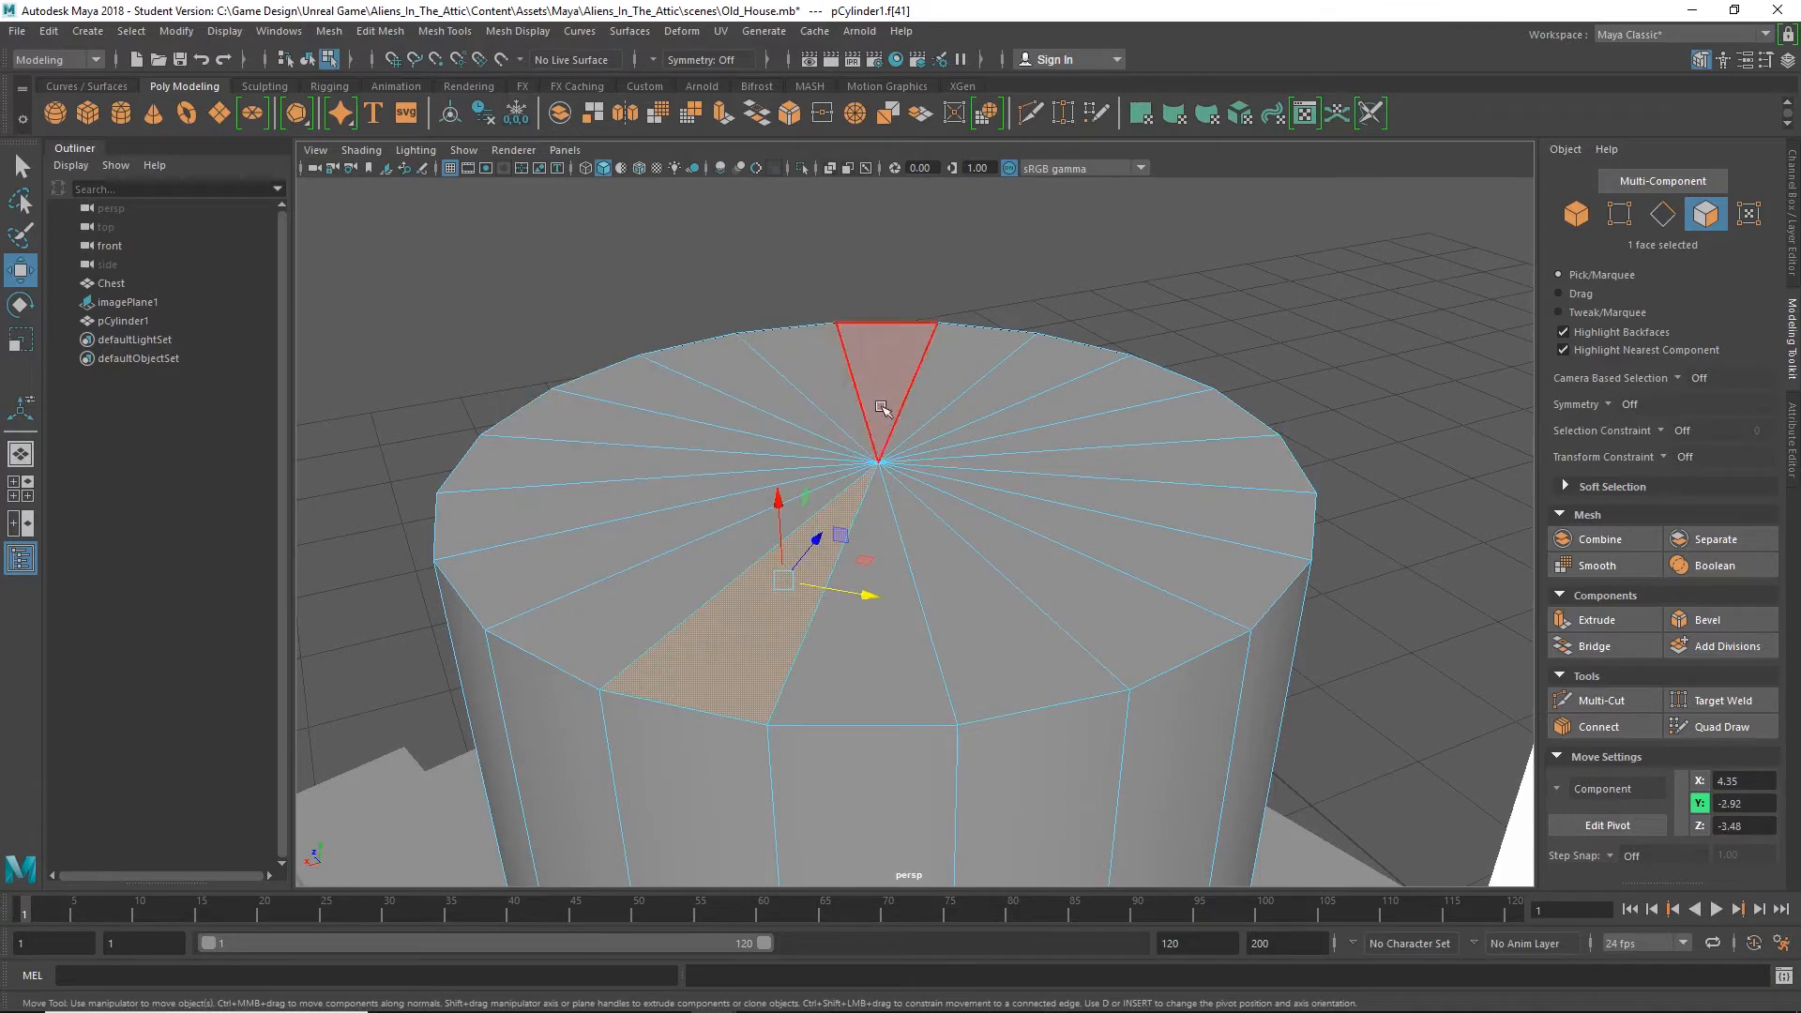
click(884, 404)
click(952, 586)
scroll(1042, 626, down, 5)
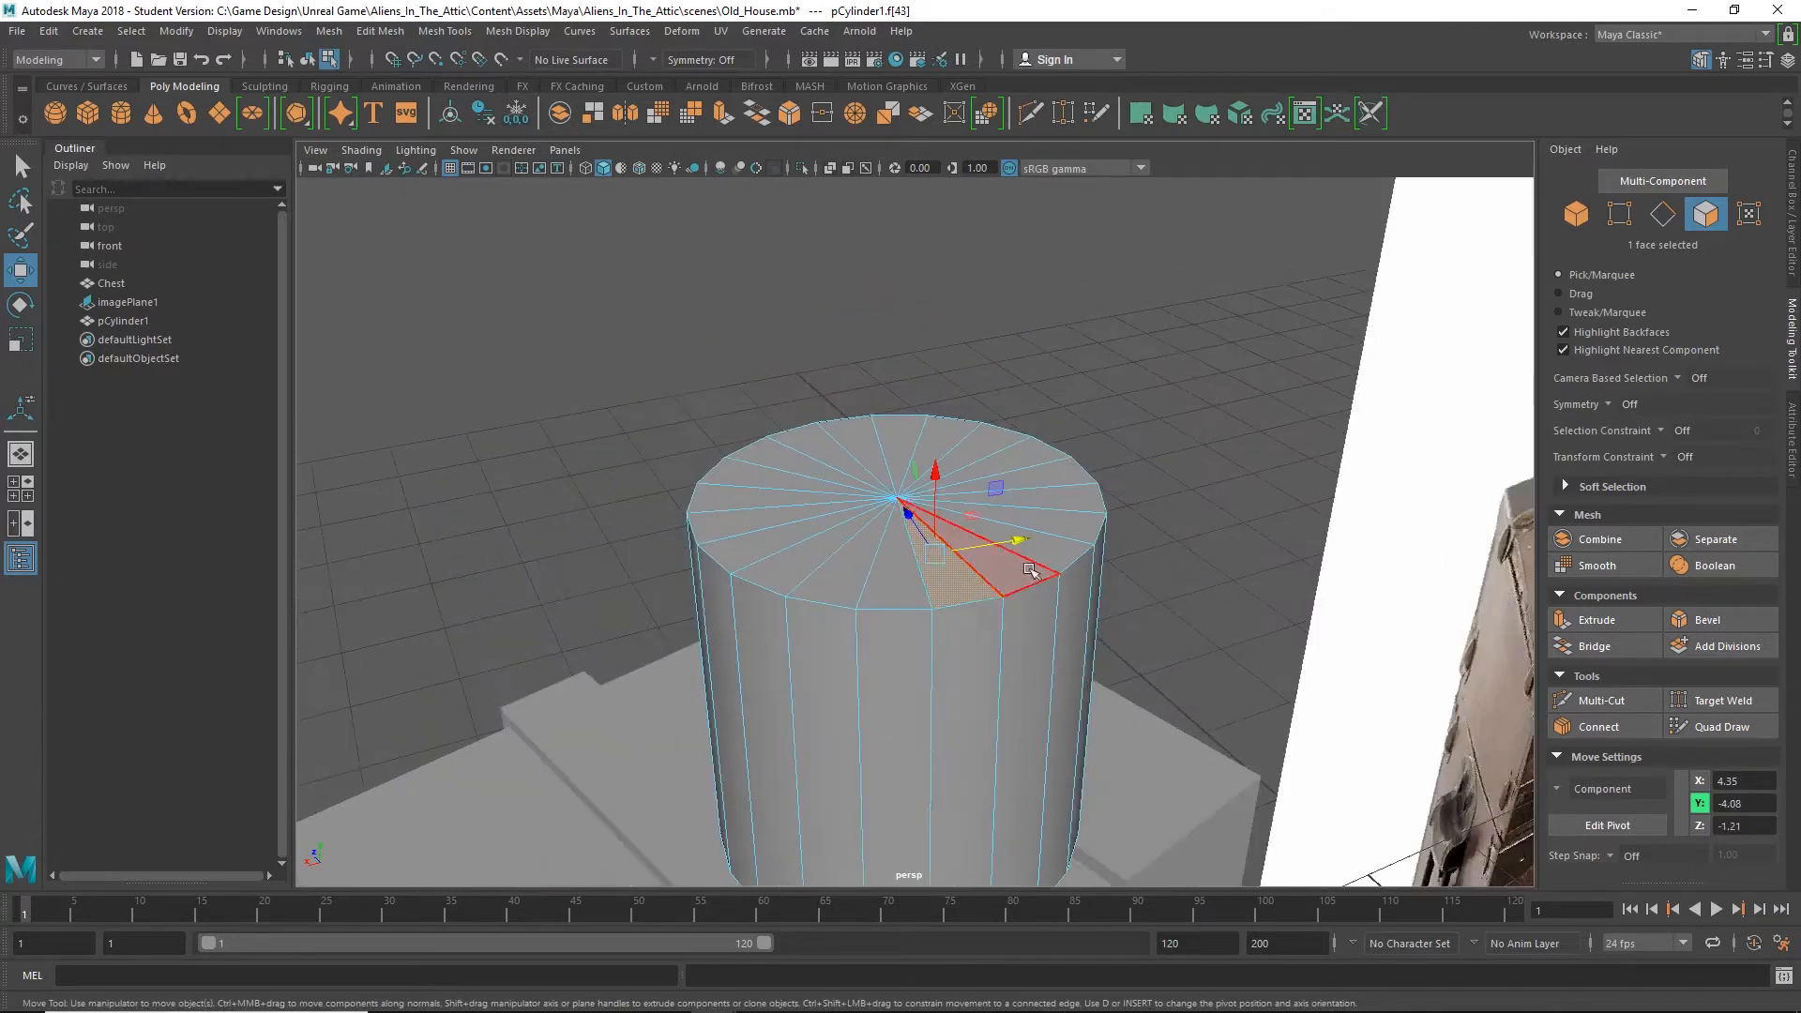
alt+drag(1041, 601, 1065, 526)
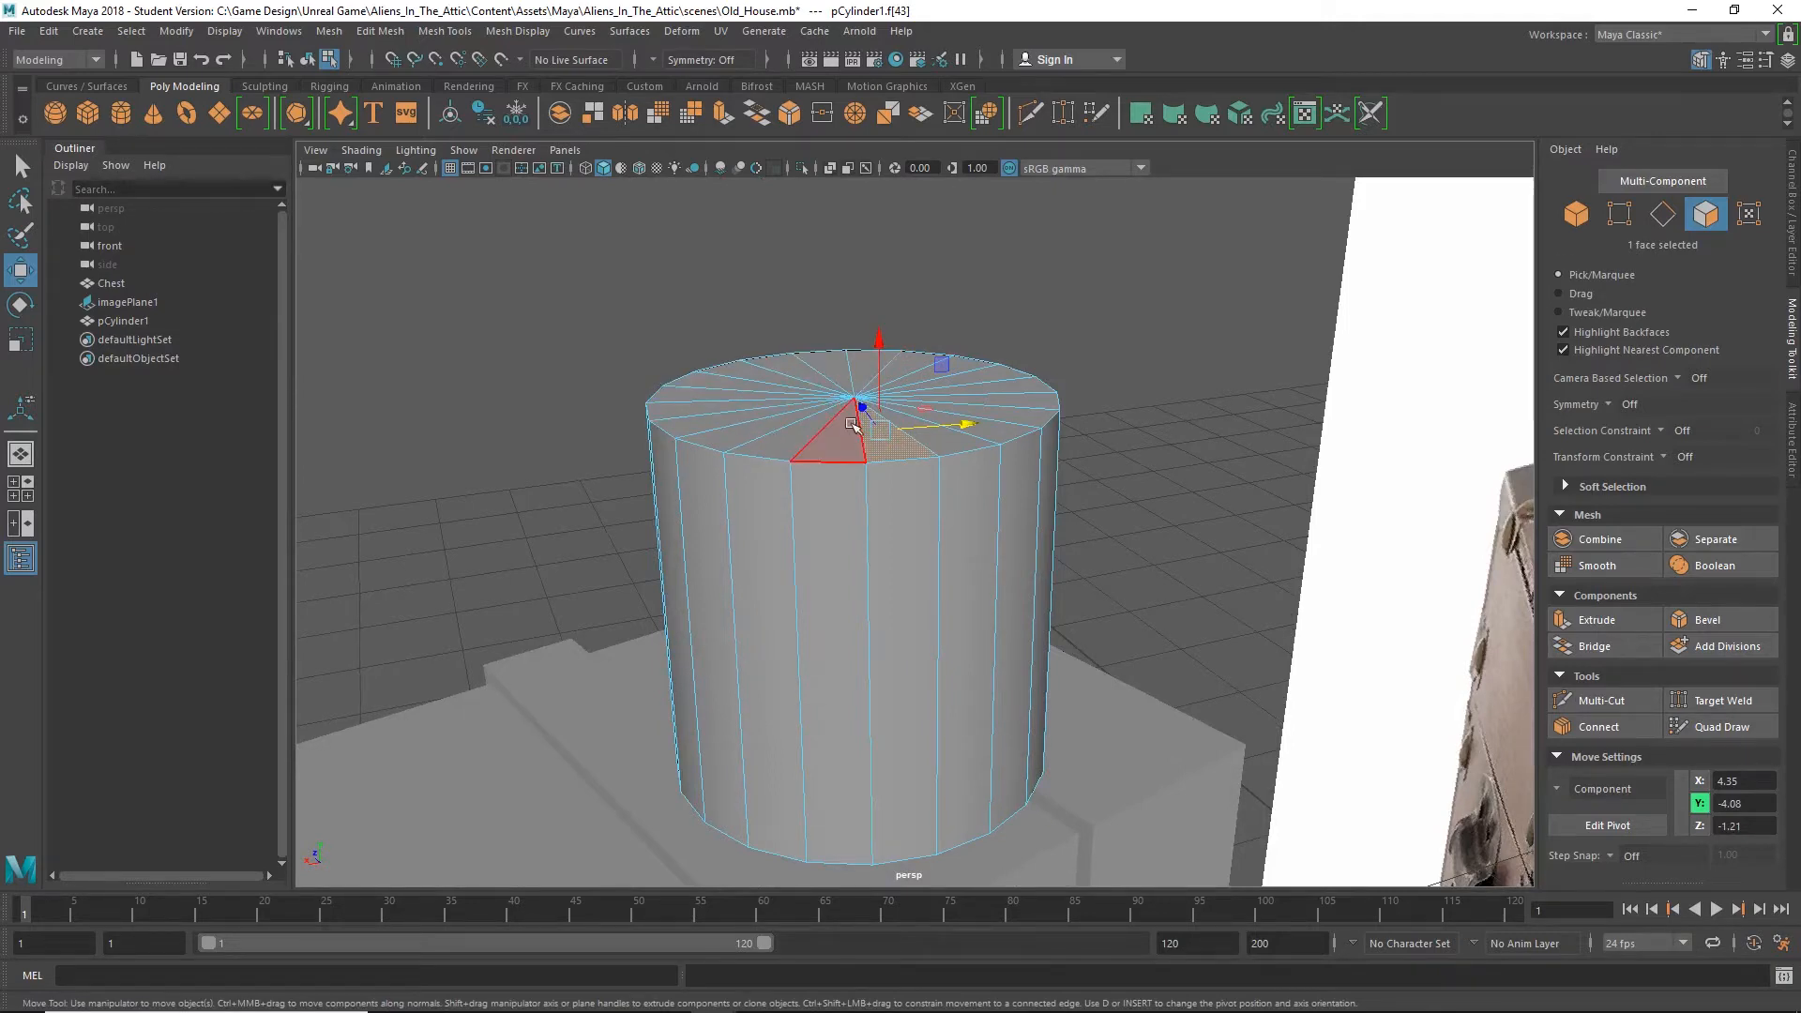
alt+drag(863, 409, 869, 423)
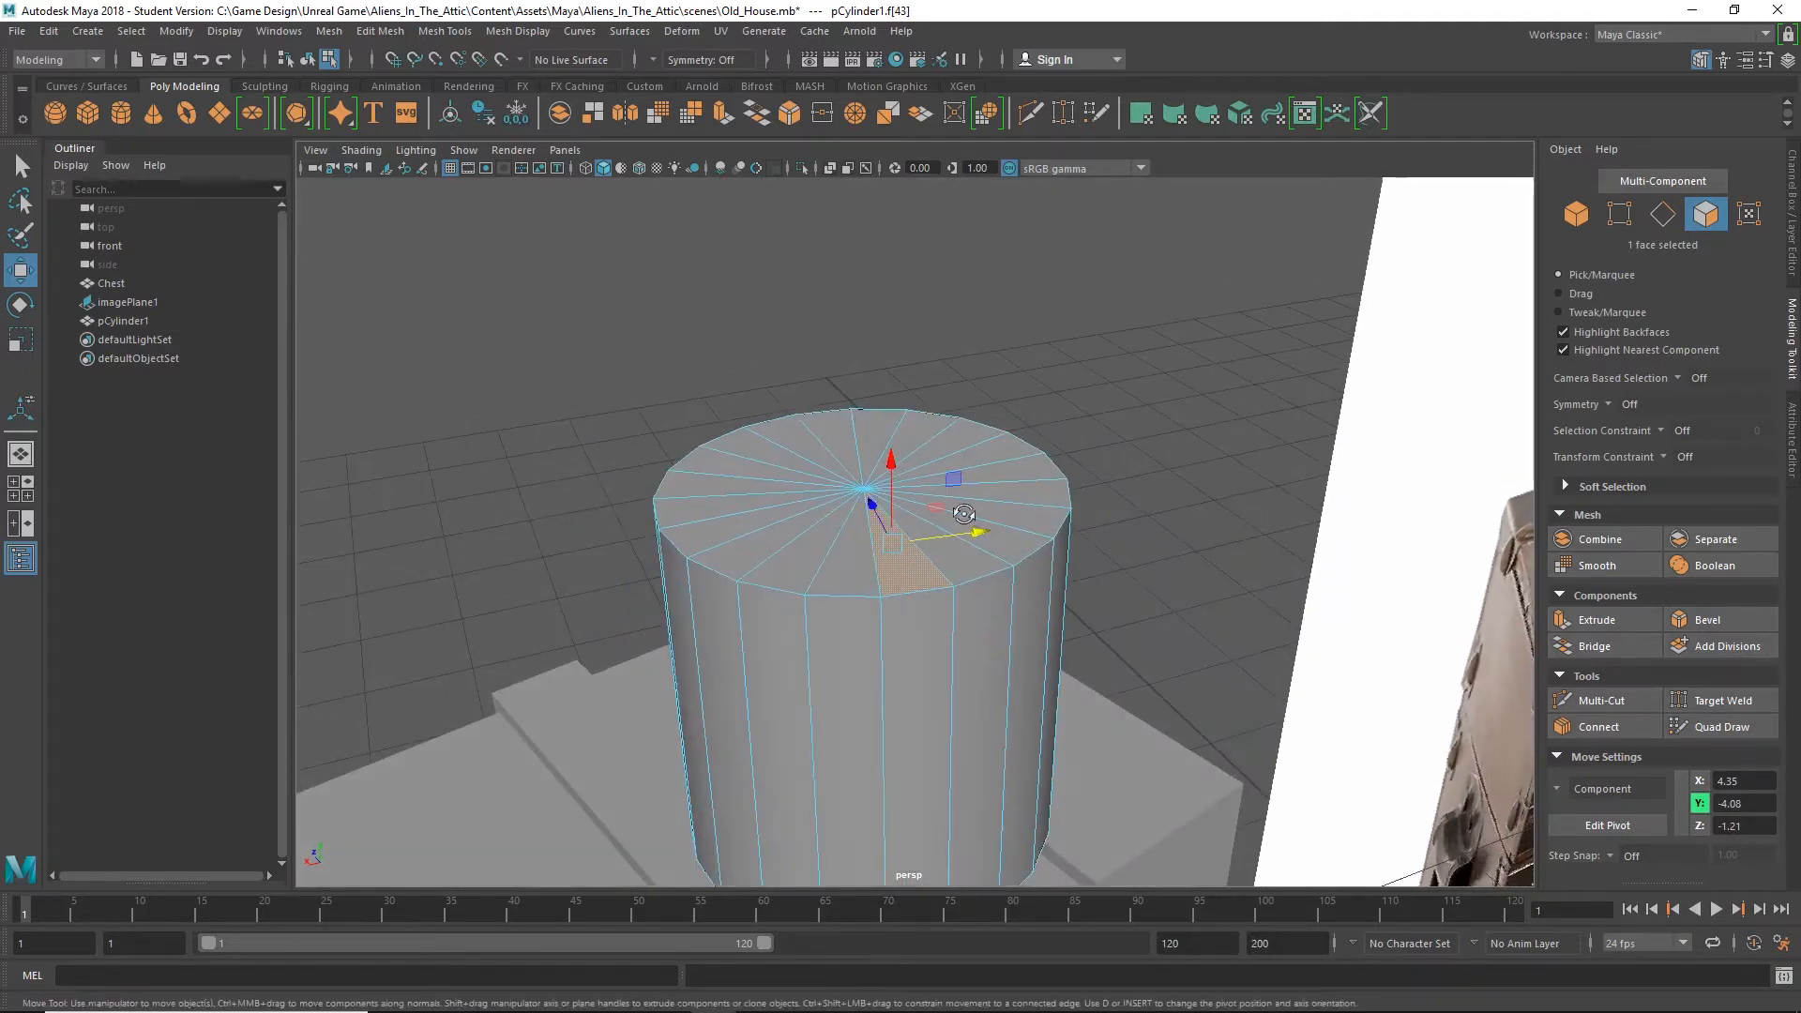
alt+drag(965, 514, 965, 522)
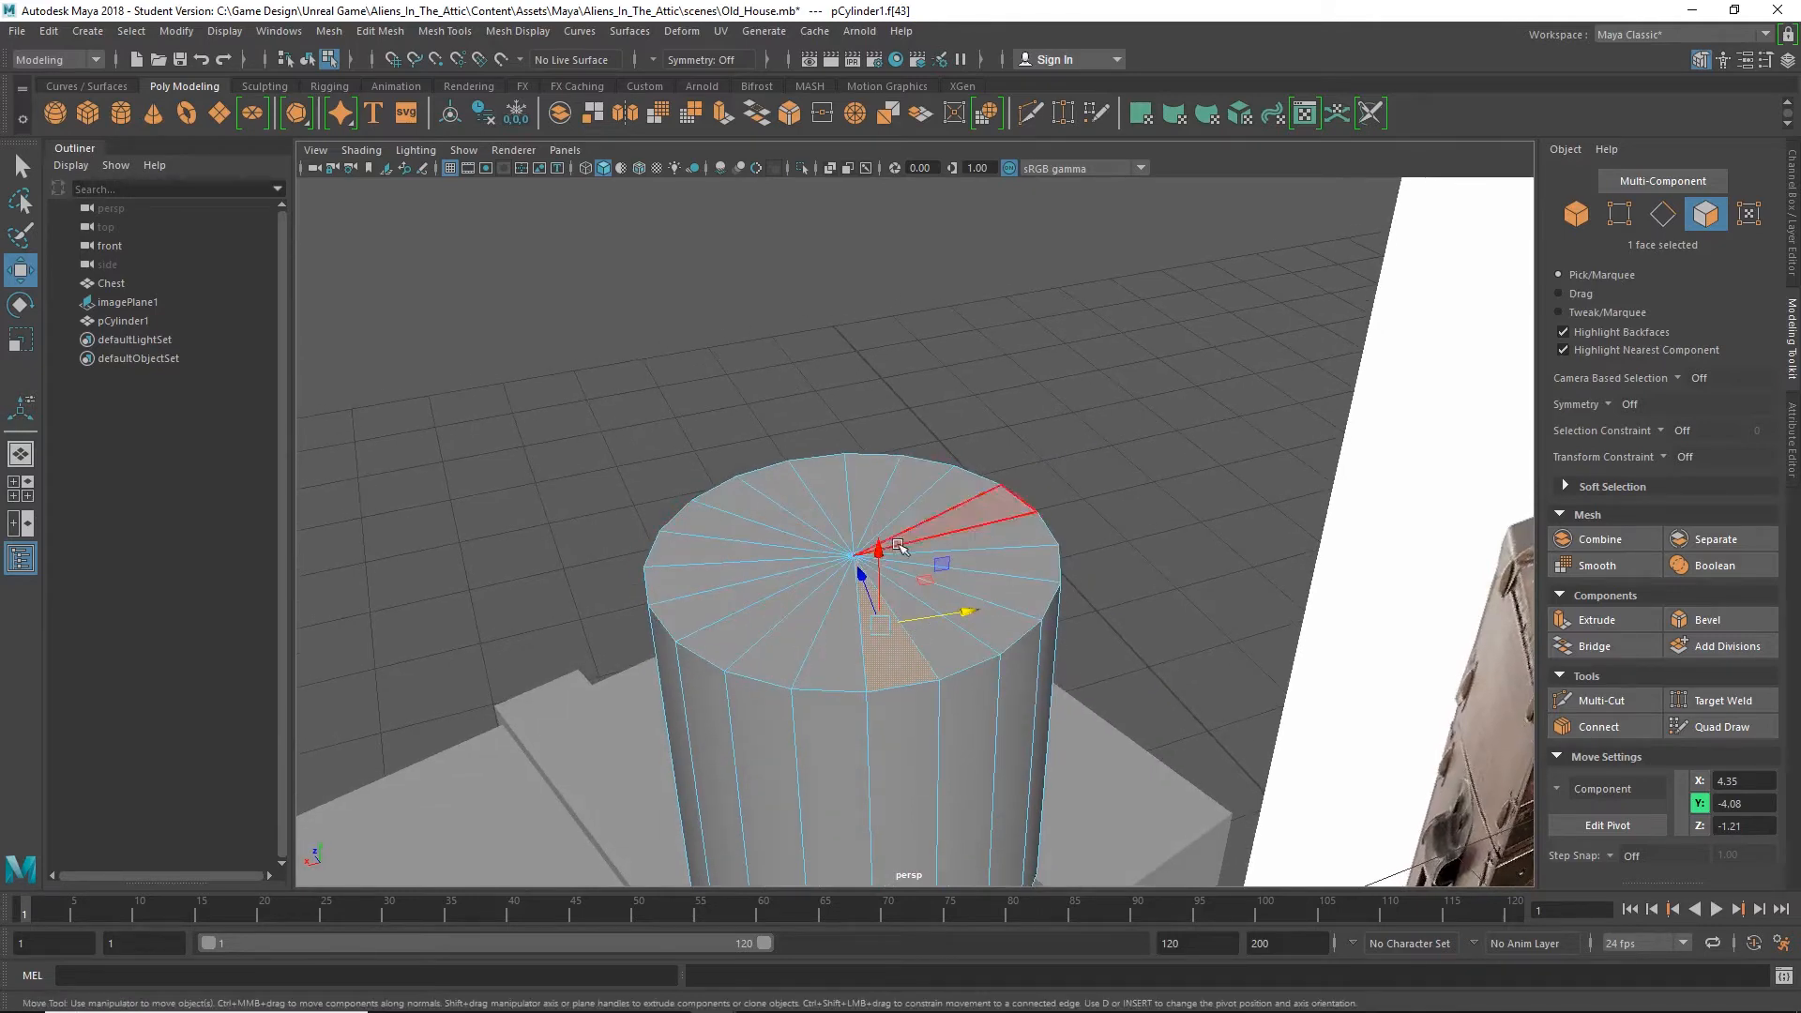
scroll(903, 568, down, 4)
click(965, 390)
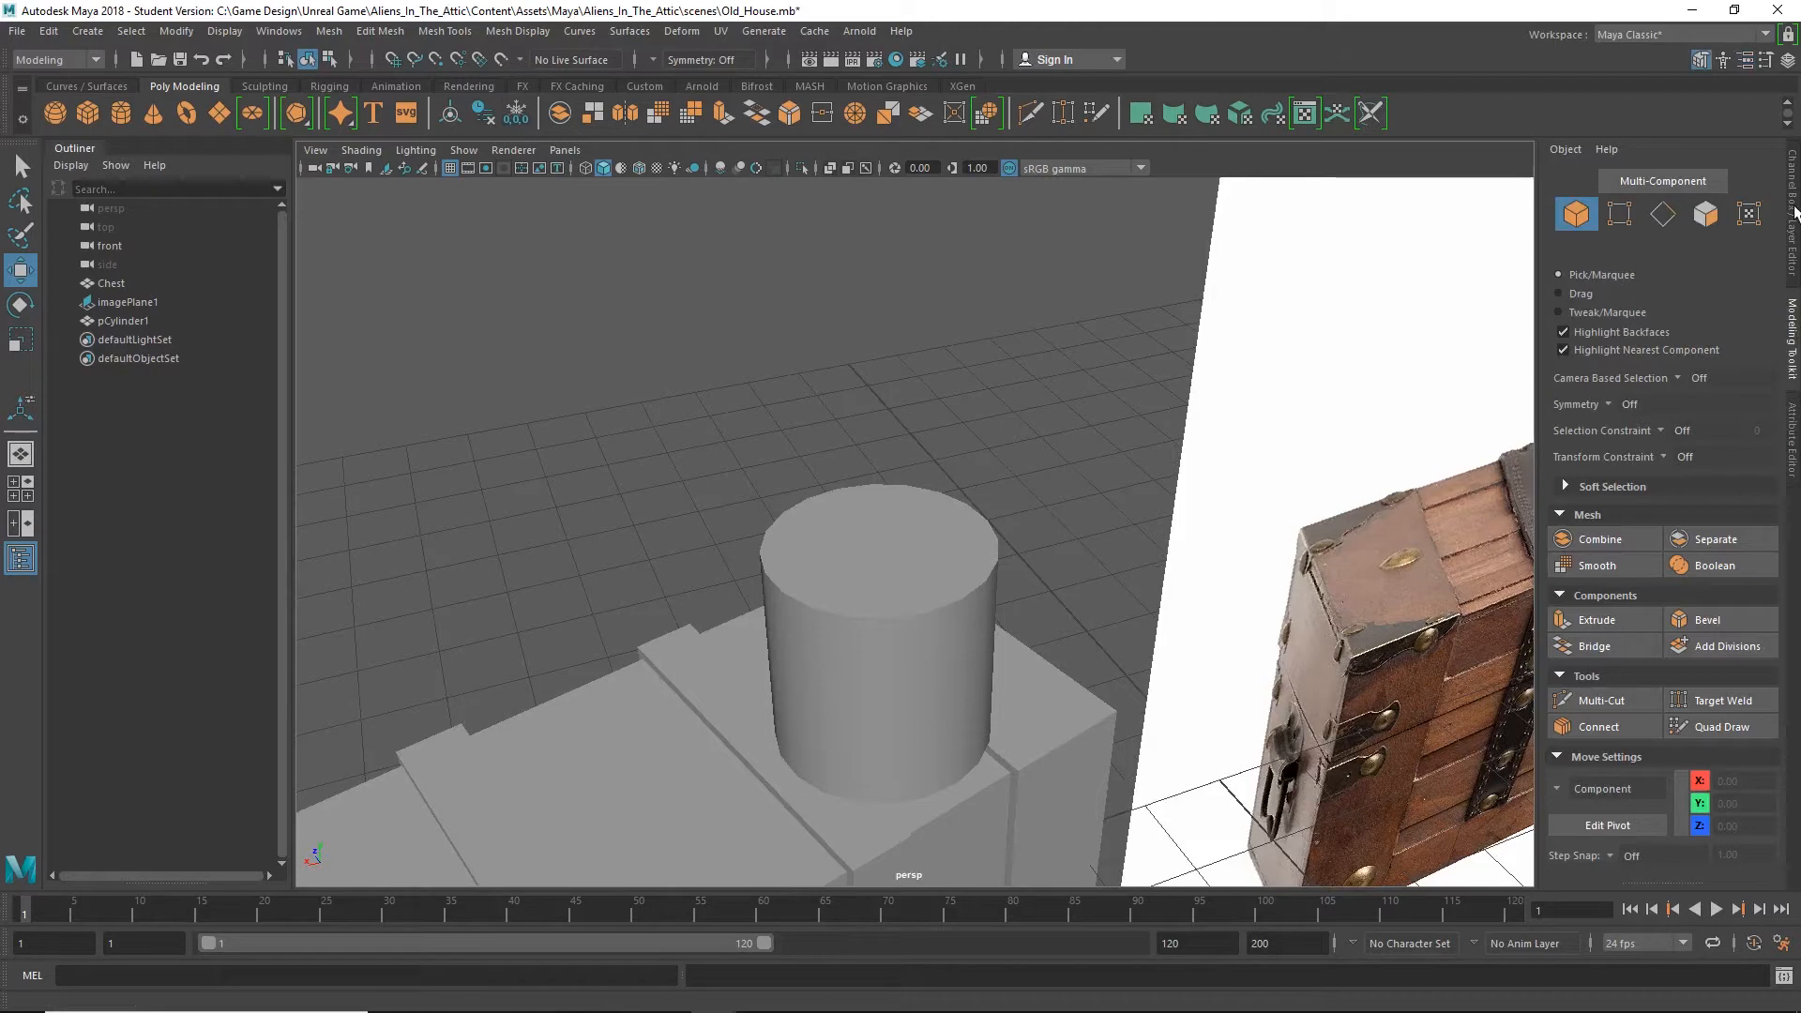
Set the cylinder's radius to 1.041, height to 0.525, axis subdivisions to 25 and cap subdivisions to 5
click(1793, 443)
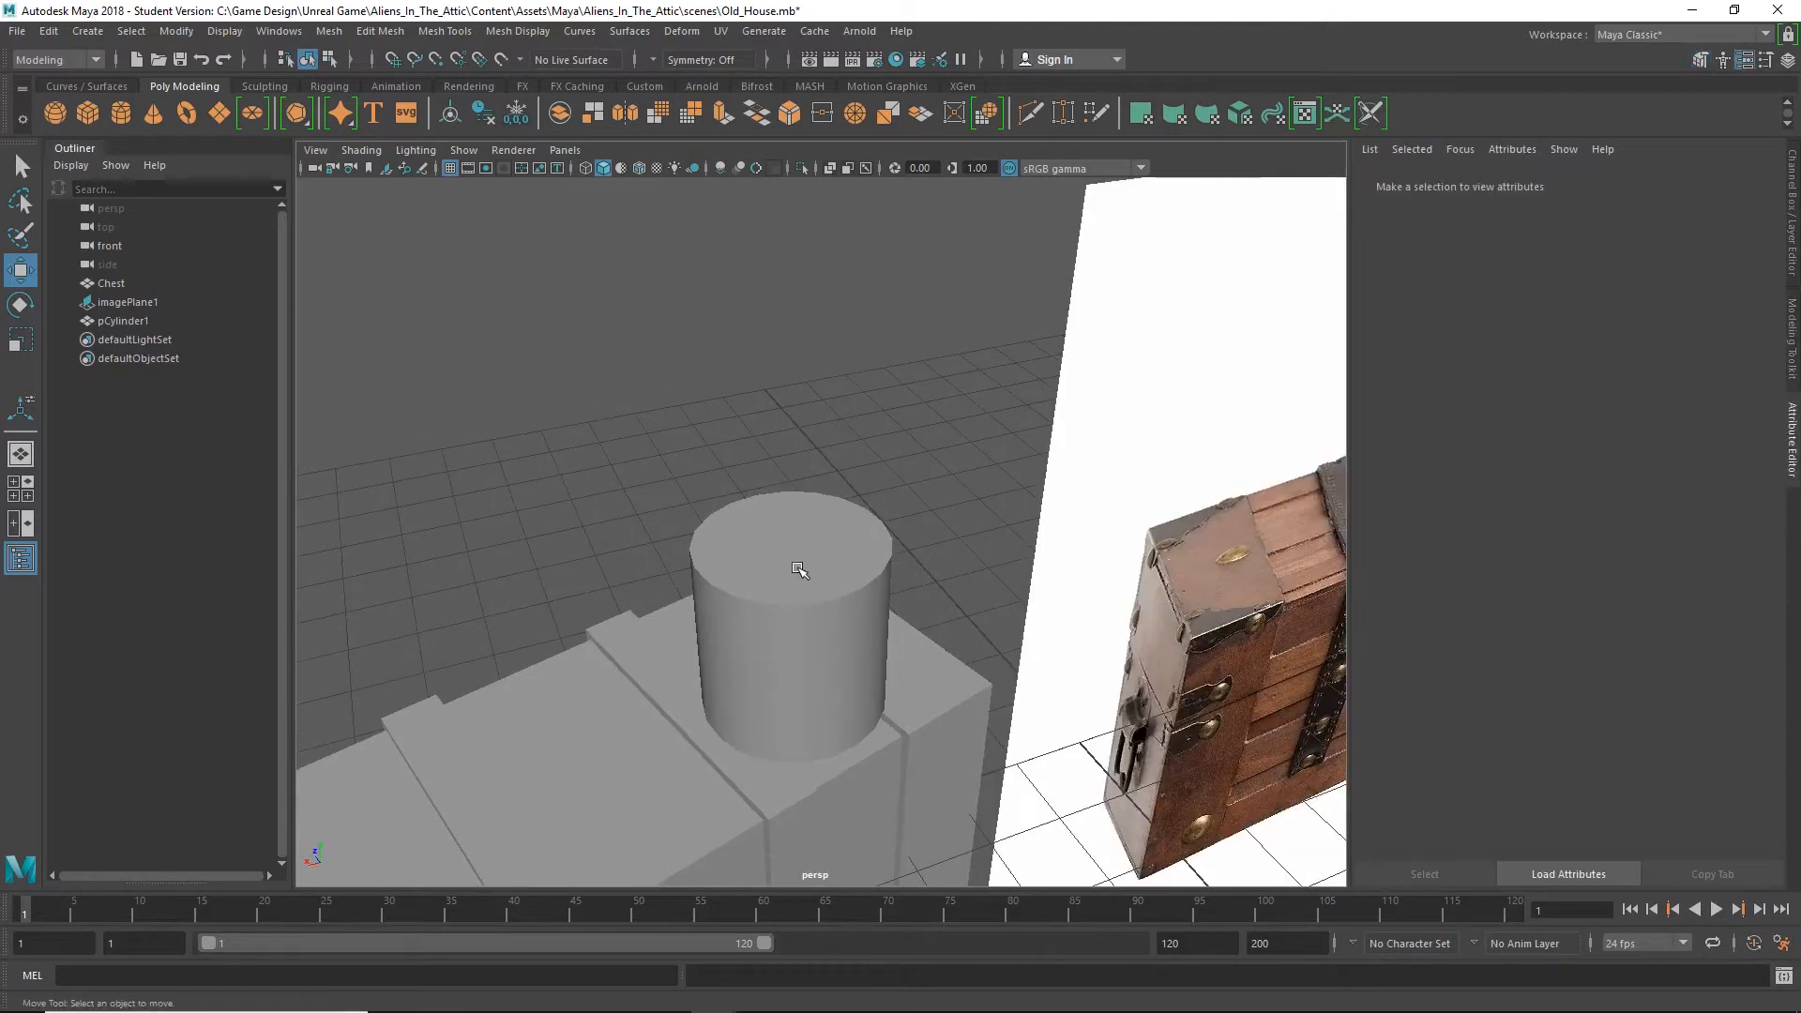
click(753, 593)
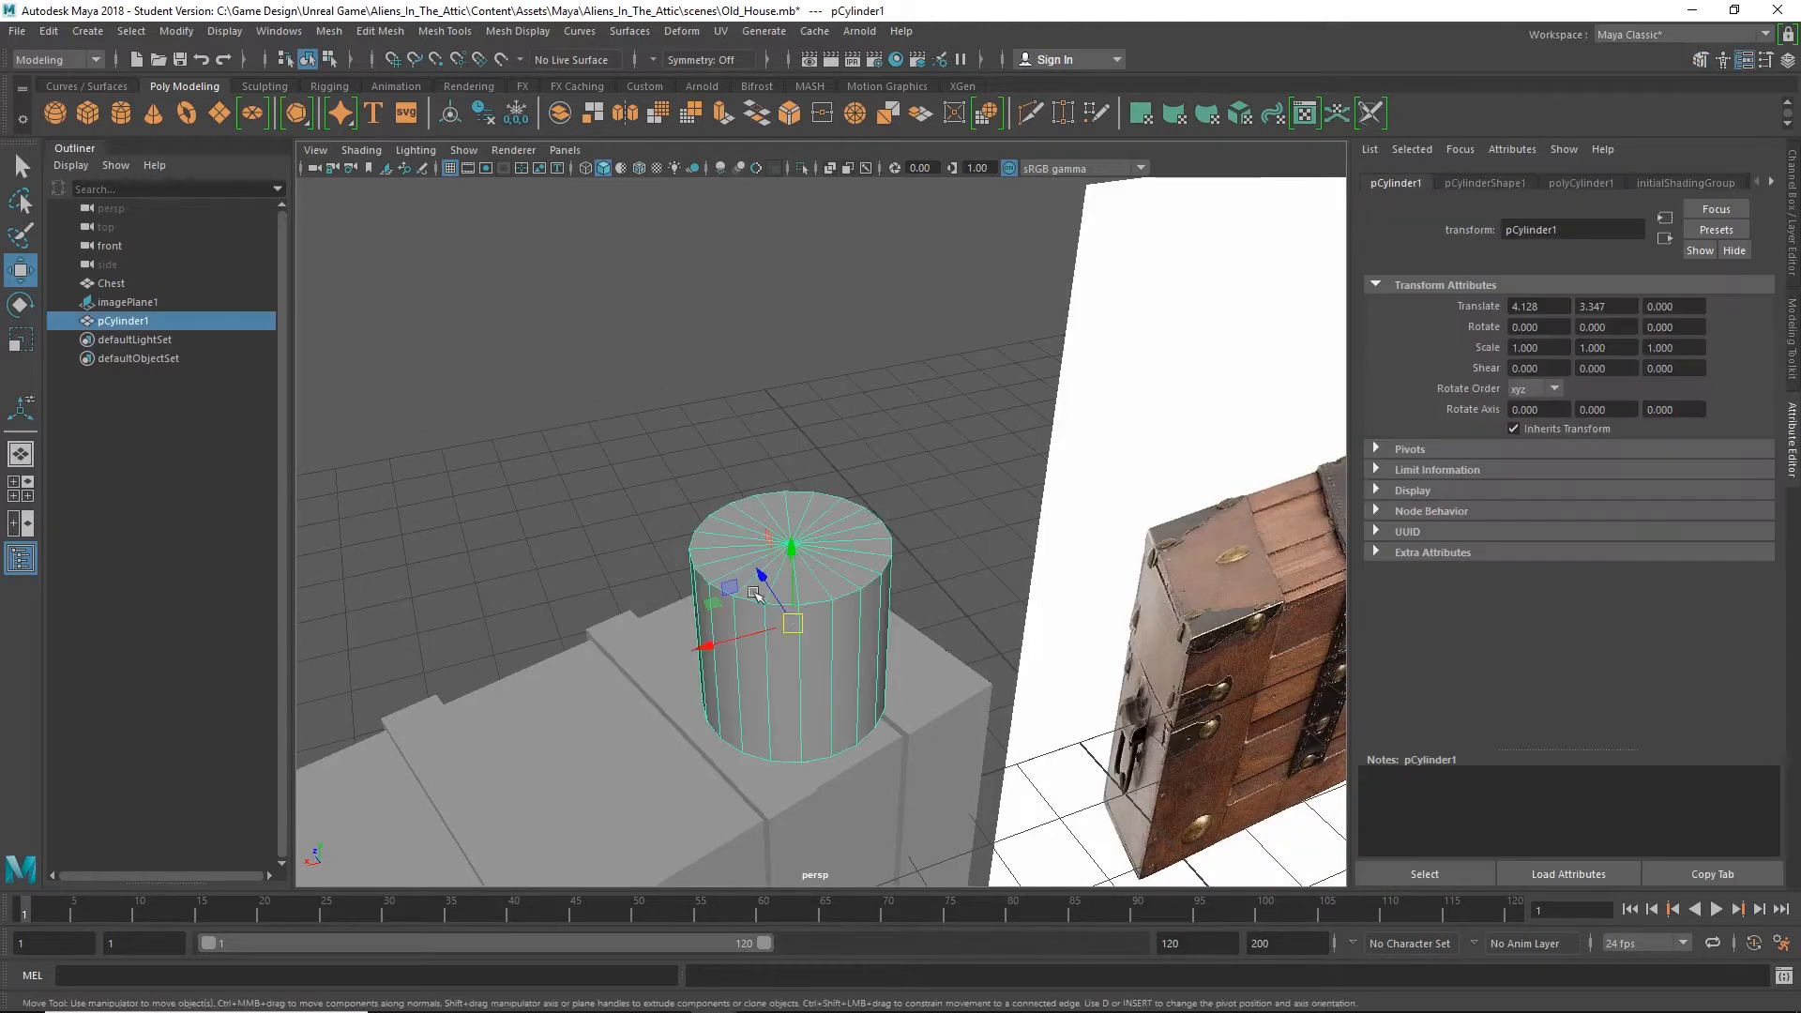
click(1573, 182)
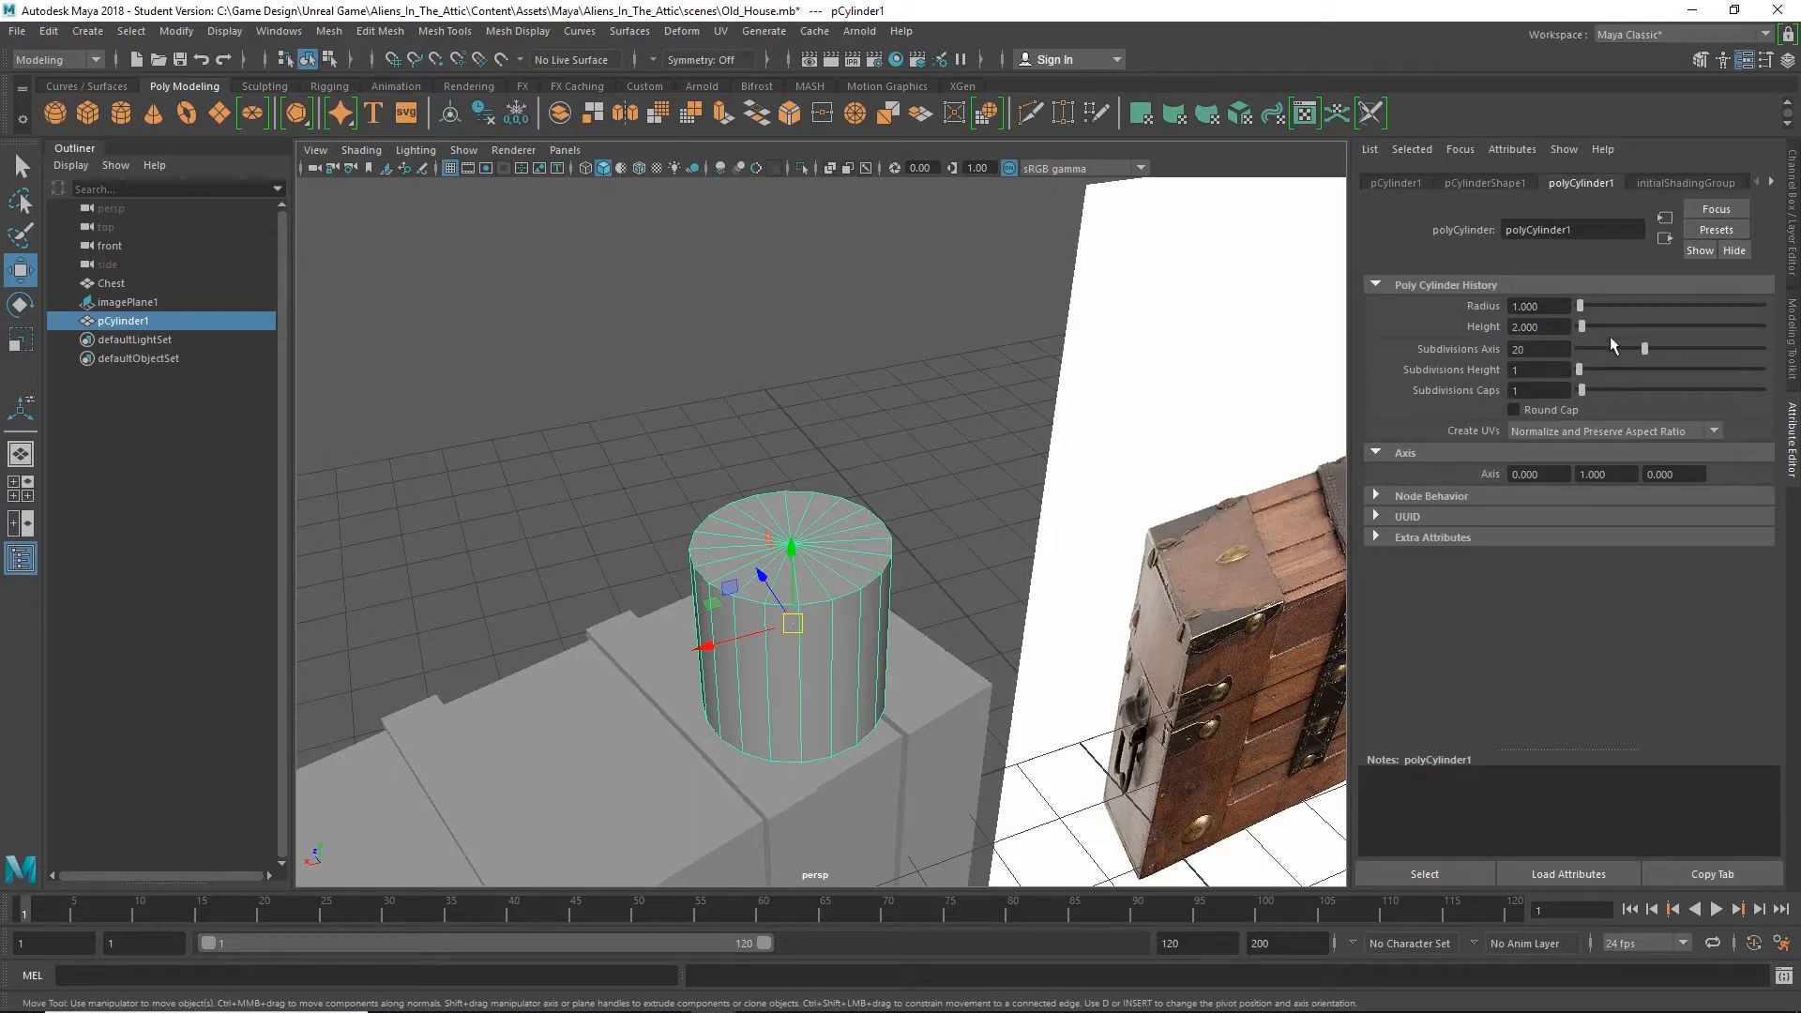
drag(1579, 306, 1665, 354)
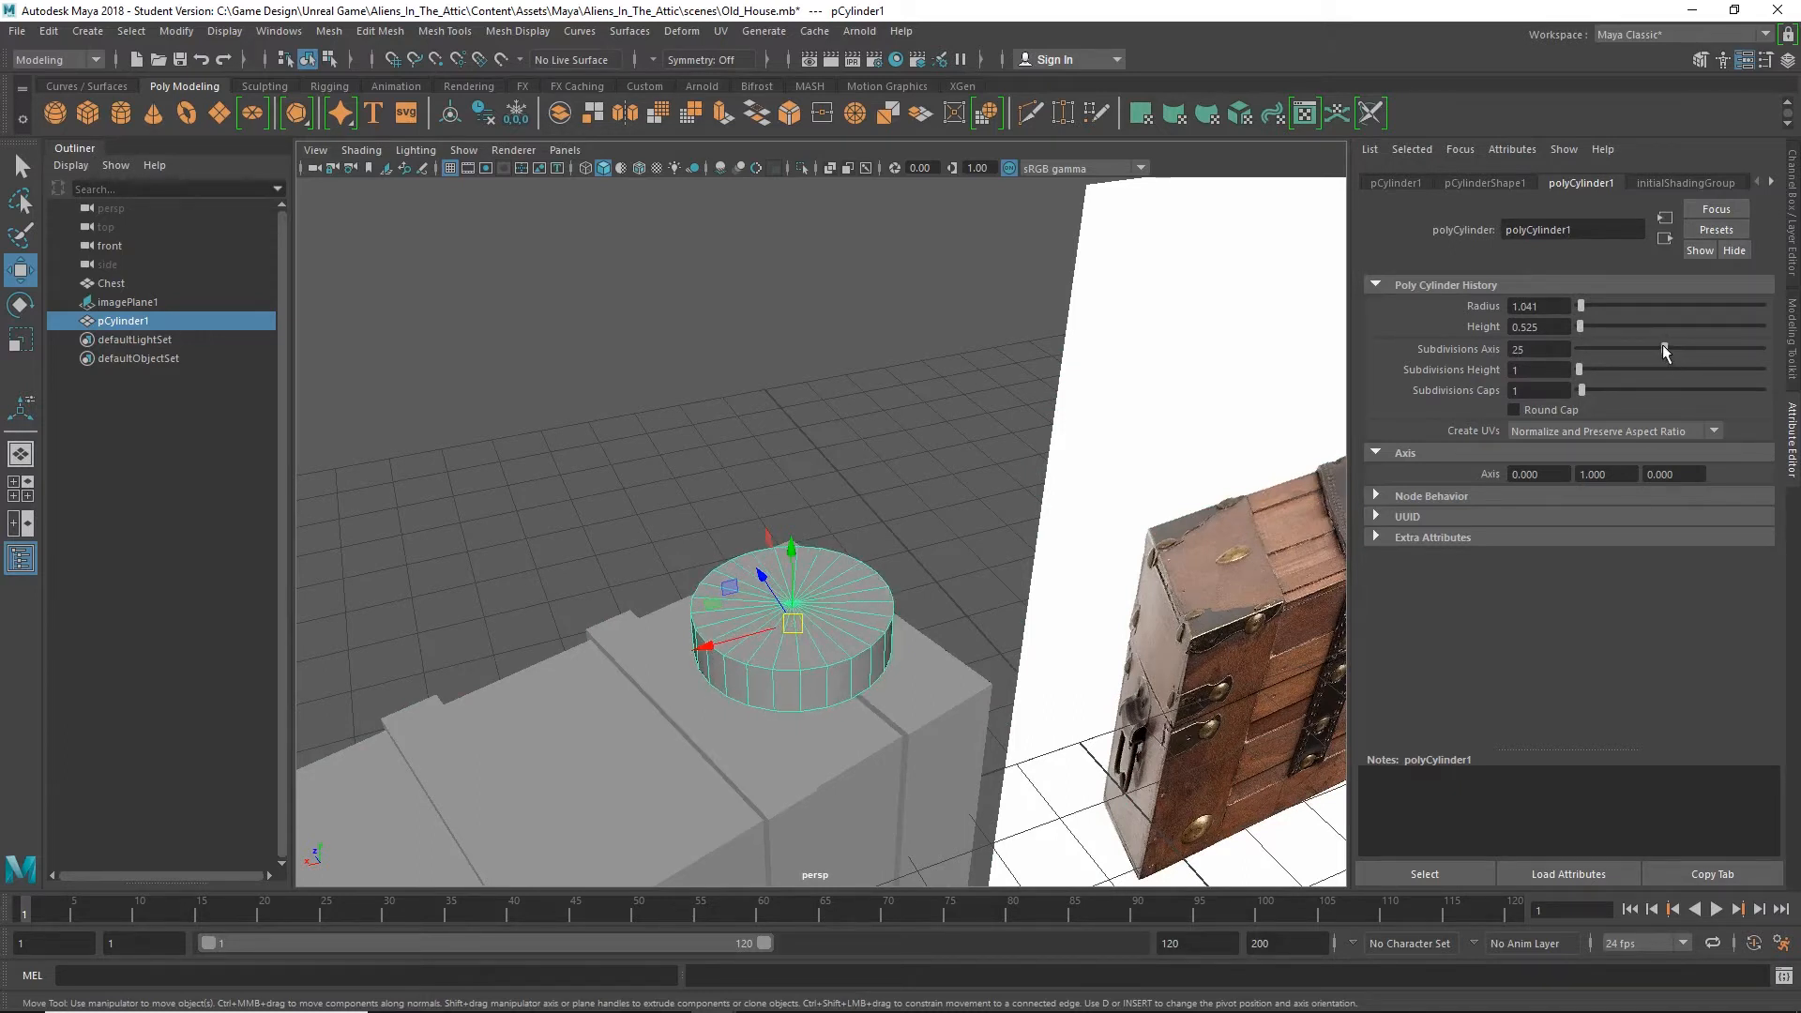
drag(1581, 373, 1585, 378)
Select the centre vertex of the cylinder's top cap and enable soft selection for it
alt+drag(816, 612, 784, 544)
scroll(786, 527, up, 5)
alt+middle_drag(713, 454, 749, 519)
click(1792, 324)
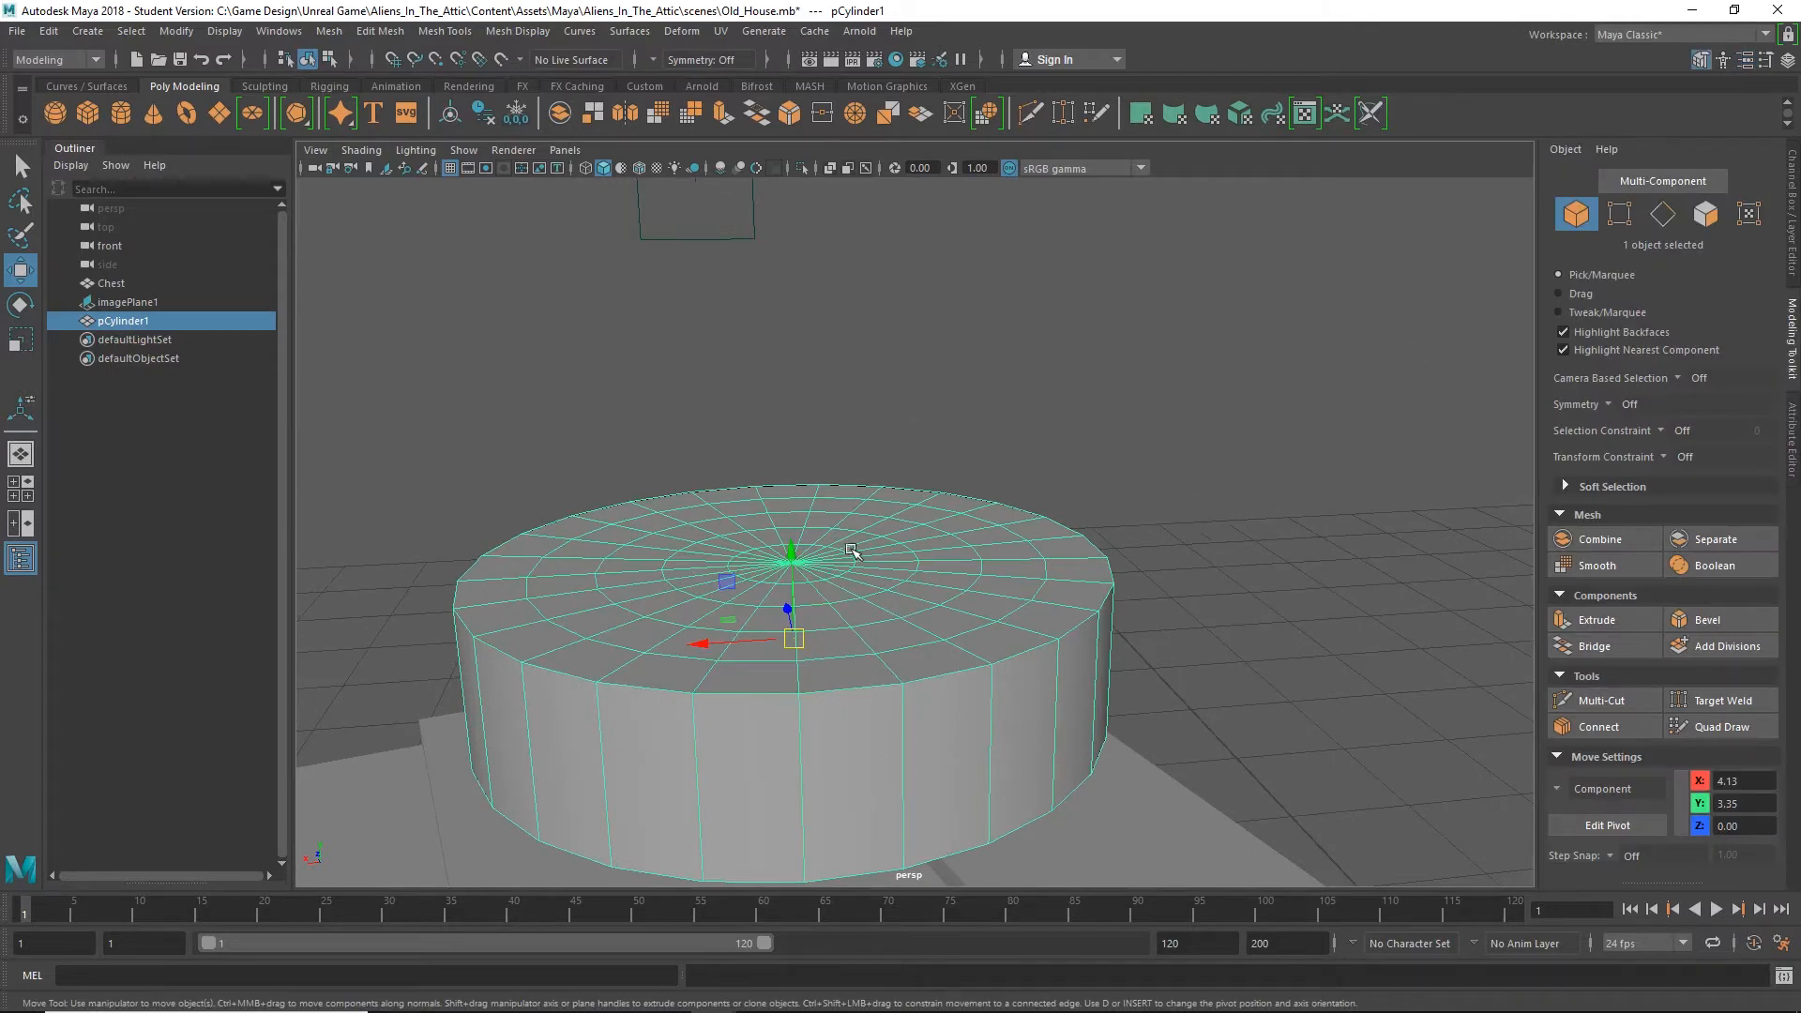
scroll(825, 540, up, 3)
scroll(821, 531, down, 3)
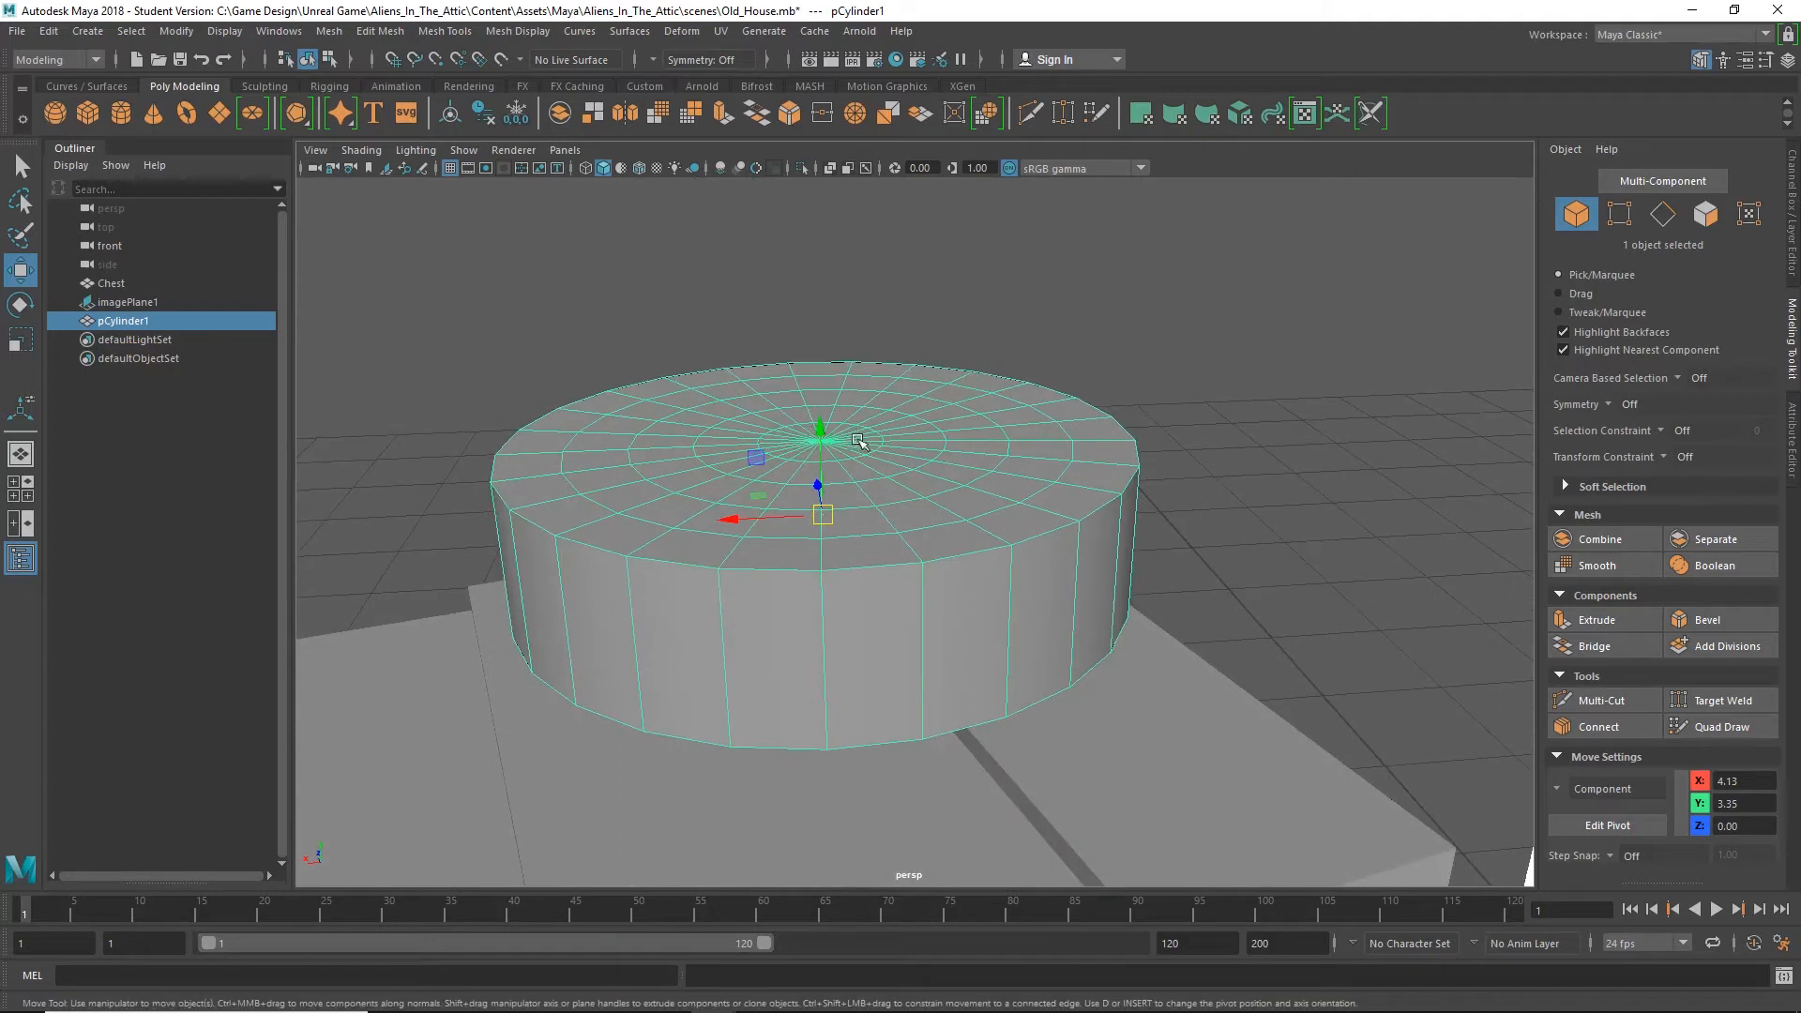
right_drag(858, 437, 793, 445)
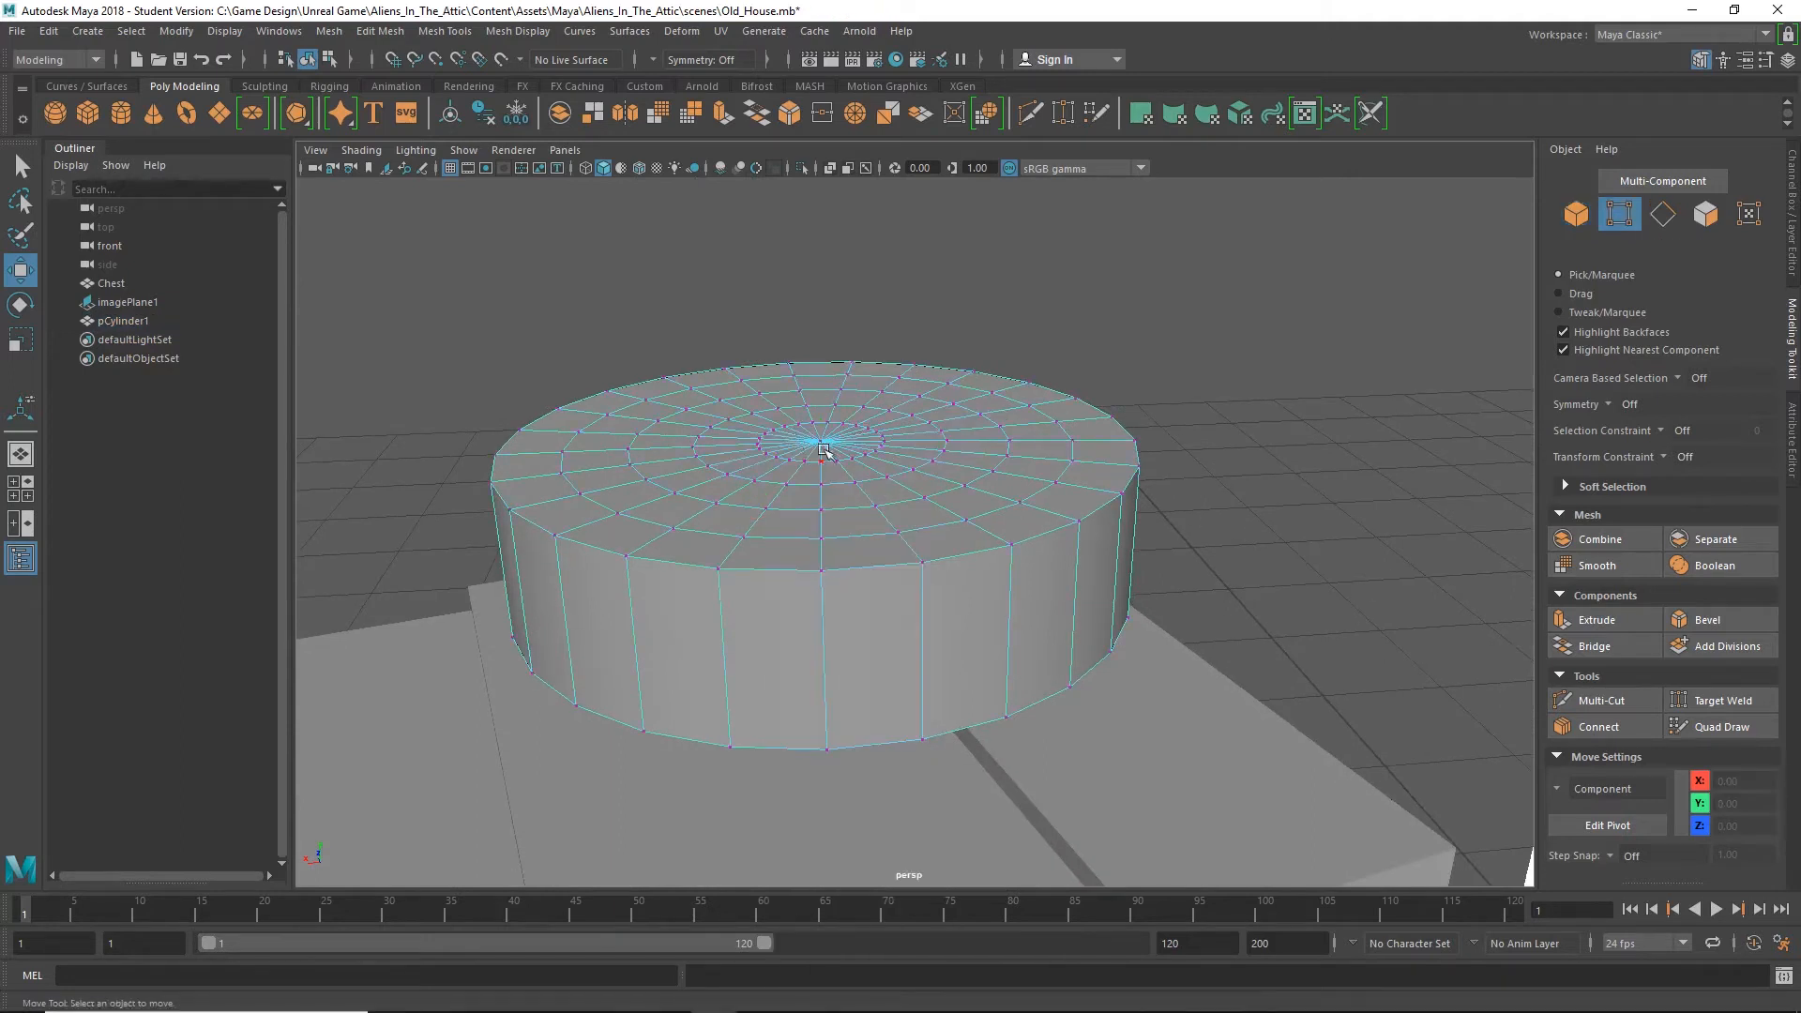
click(822, 443)
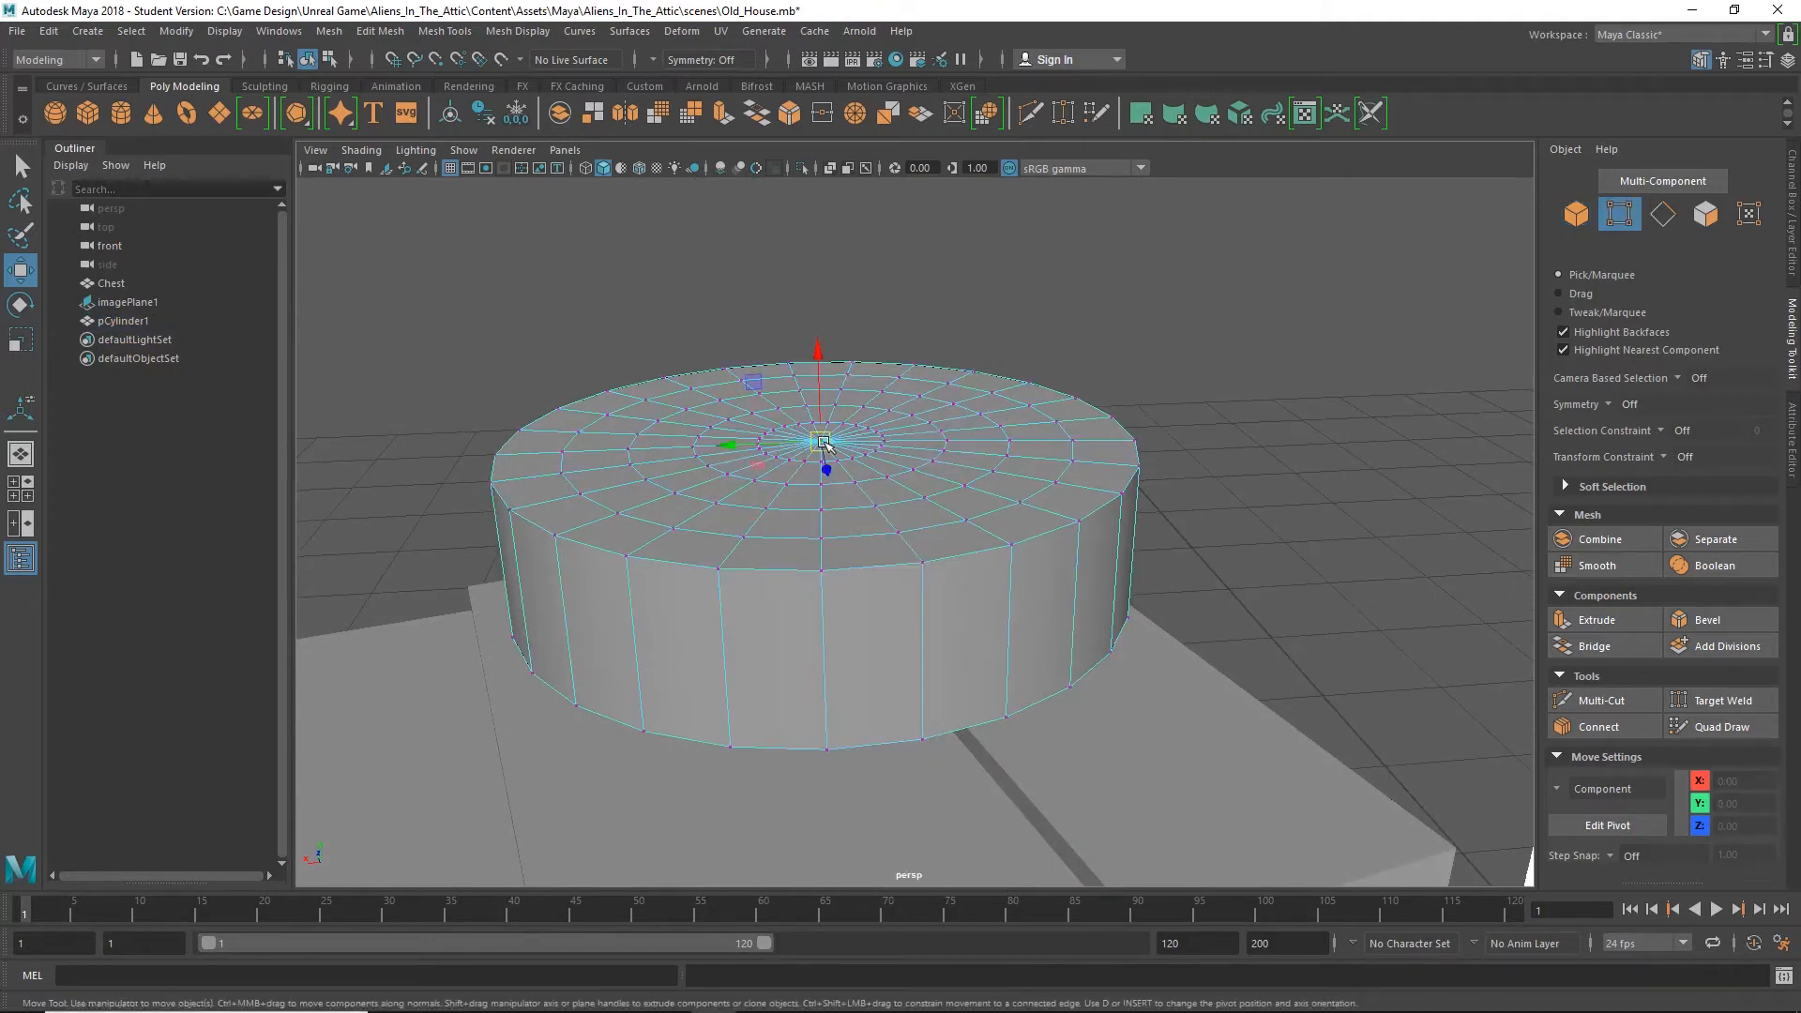
click(1563, 487)
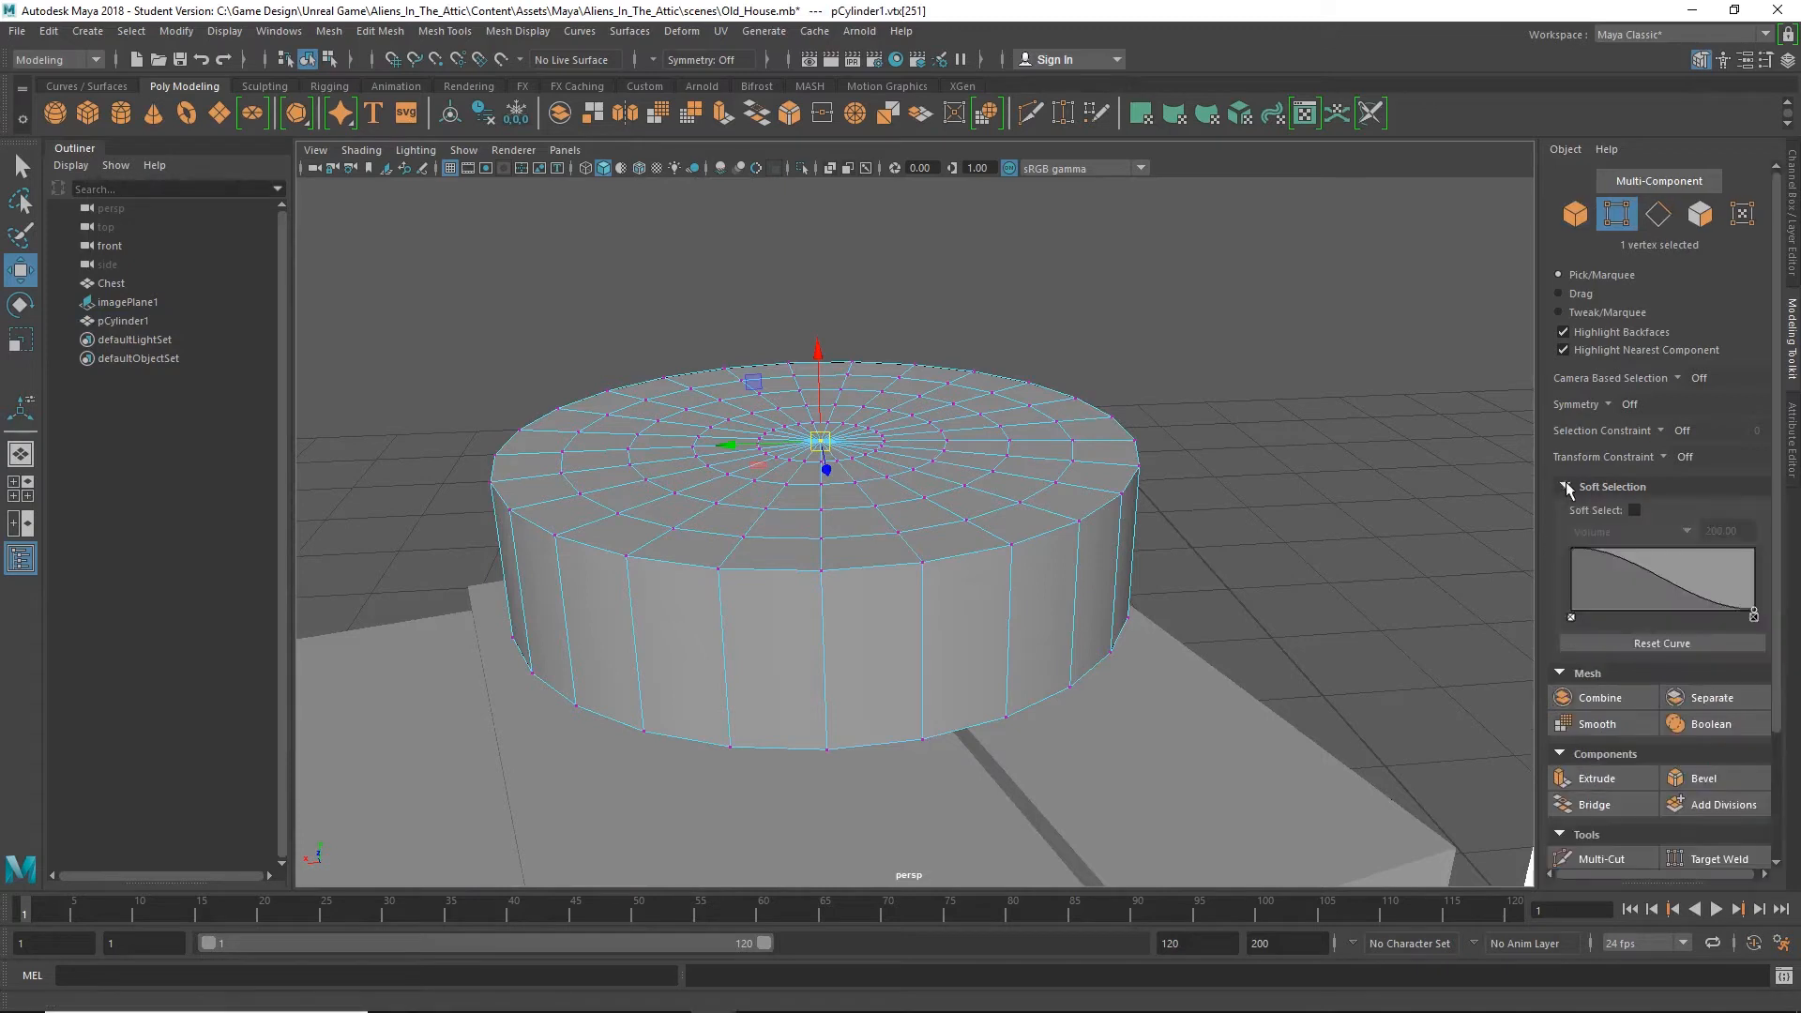
click(1634, 510)
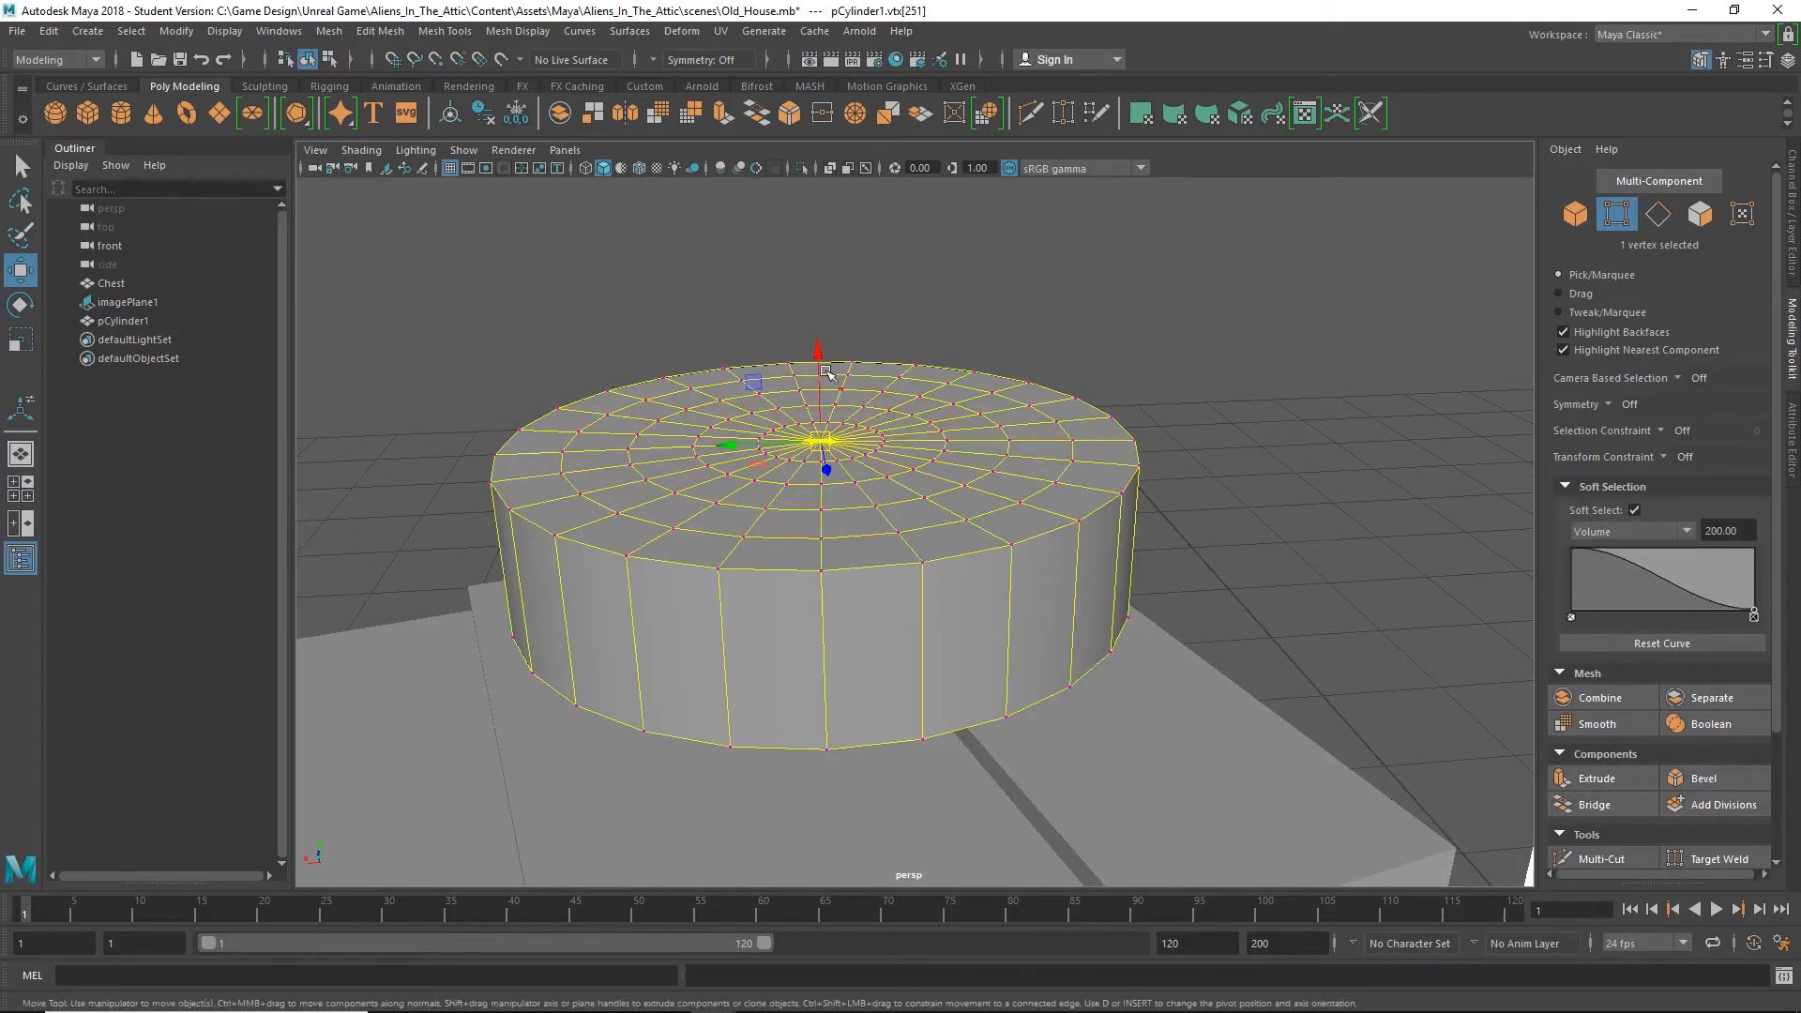
Try lifting the cap's centre vertex with the soft selection falloff radius set to 20
mouse_move(822, 366)
mouse_down()
mouse_move(818, 267)
mouse_move(829, 367)
mouse_up()
key(b)
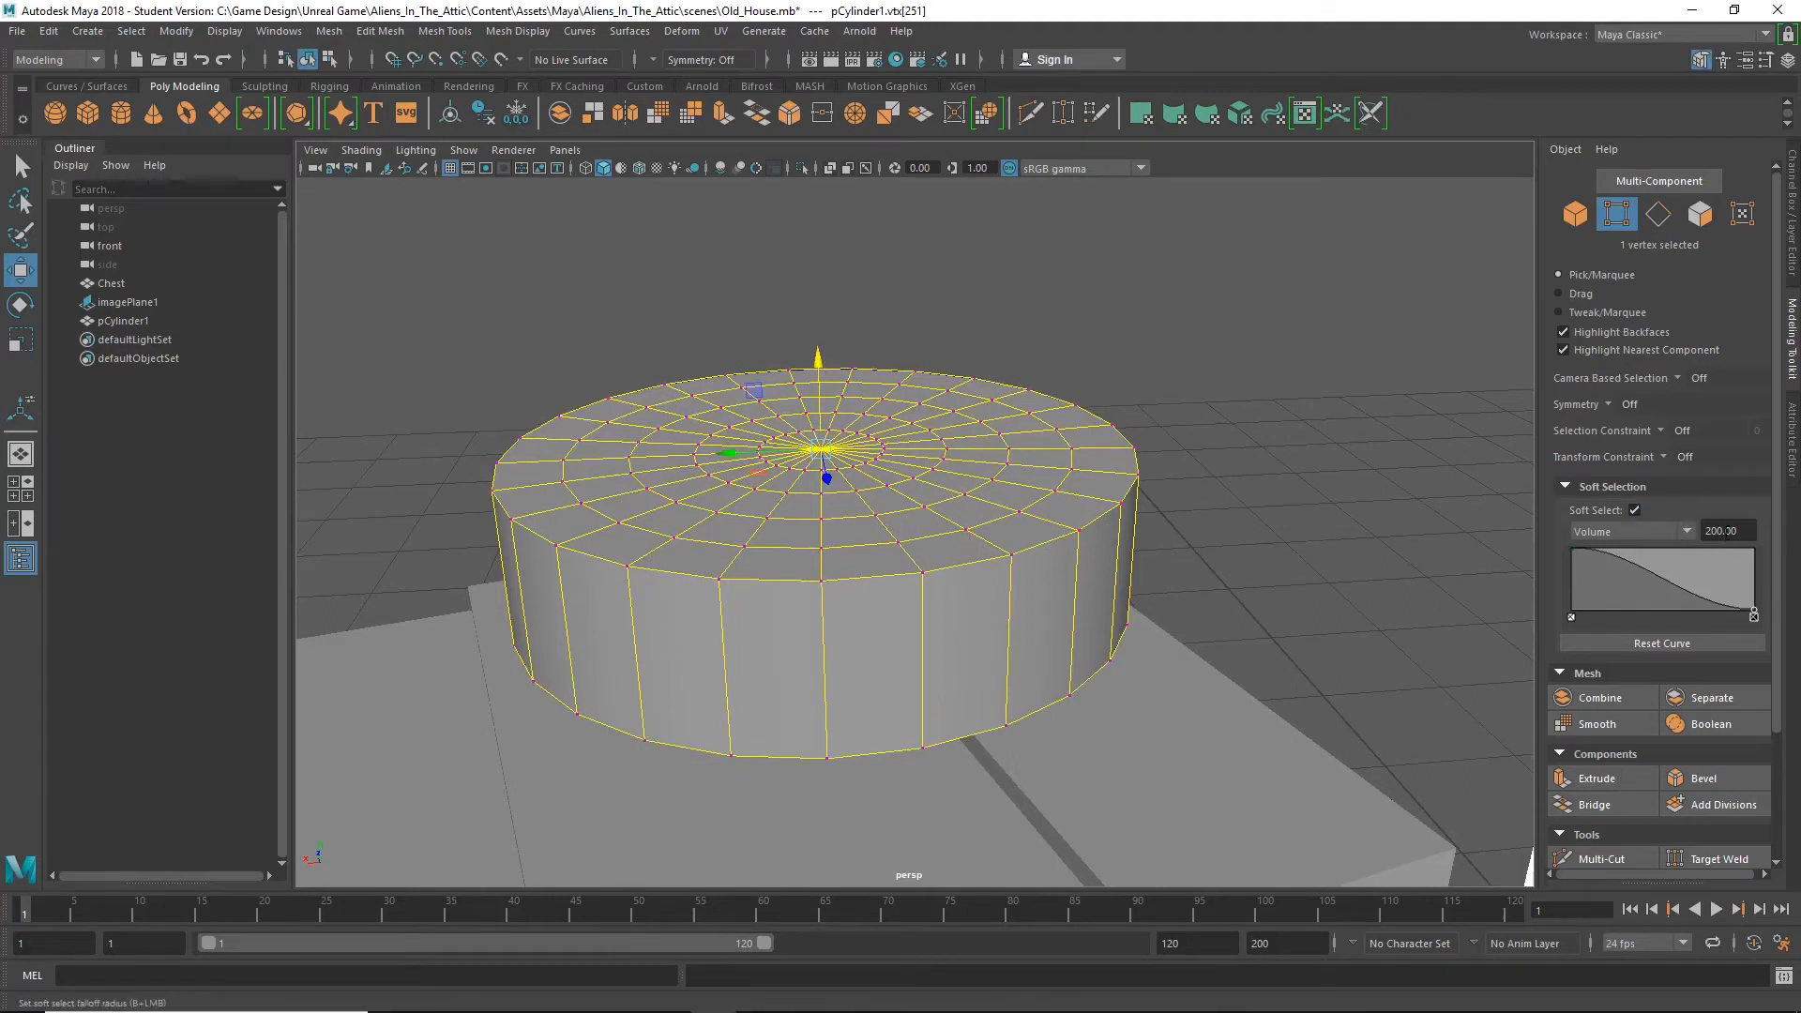
click(1750, 531)
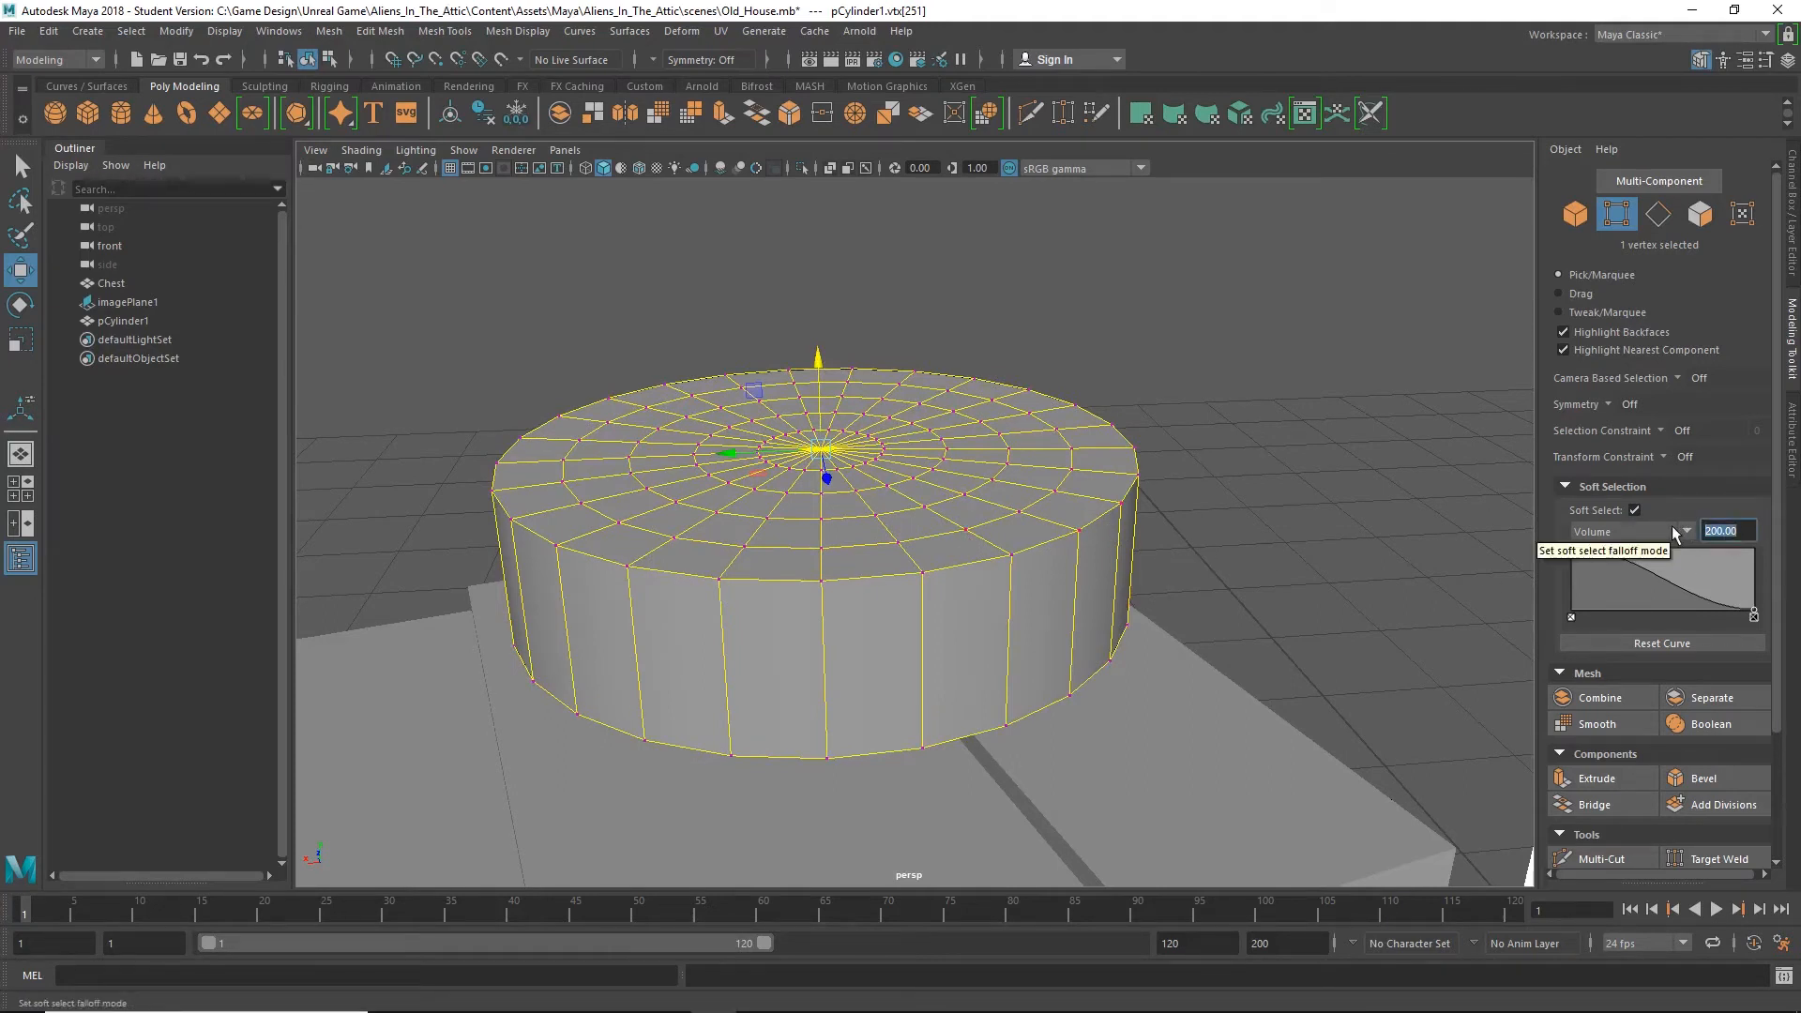
text(20)
key(Return)
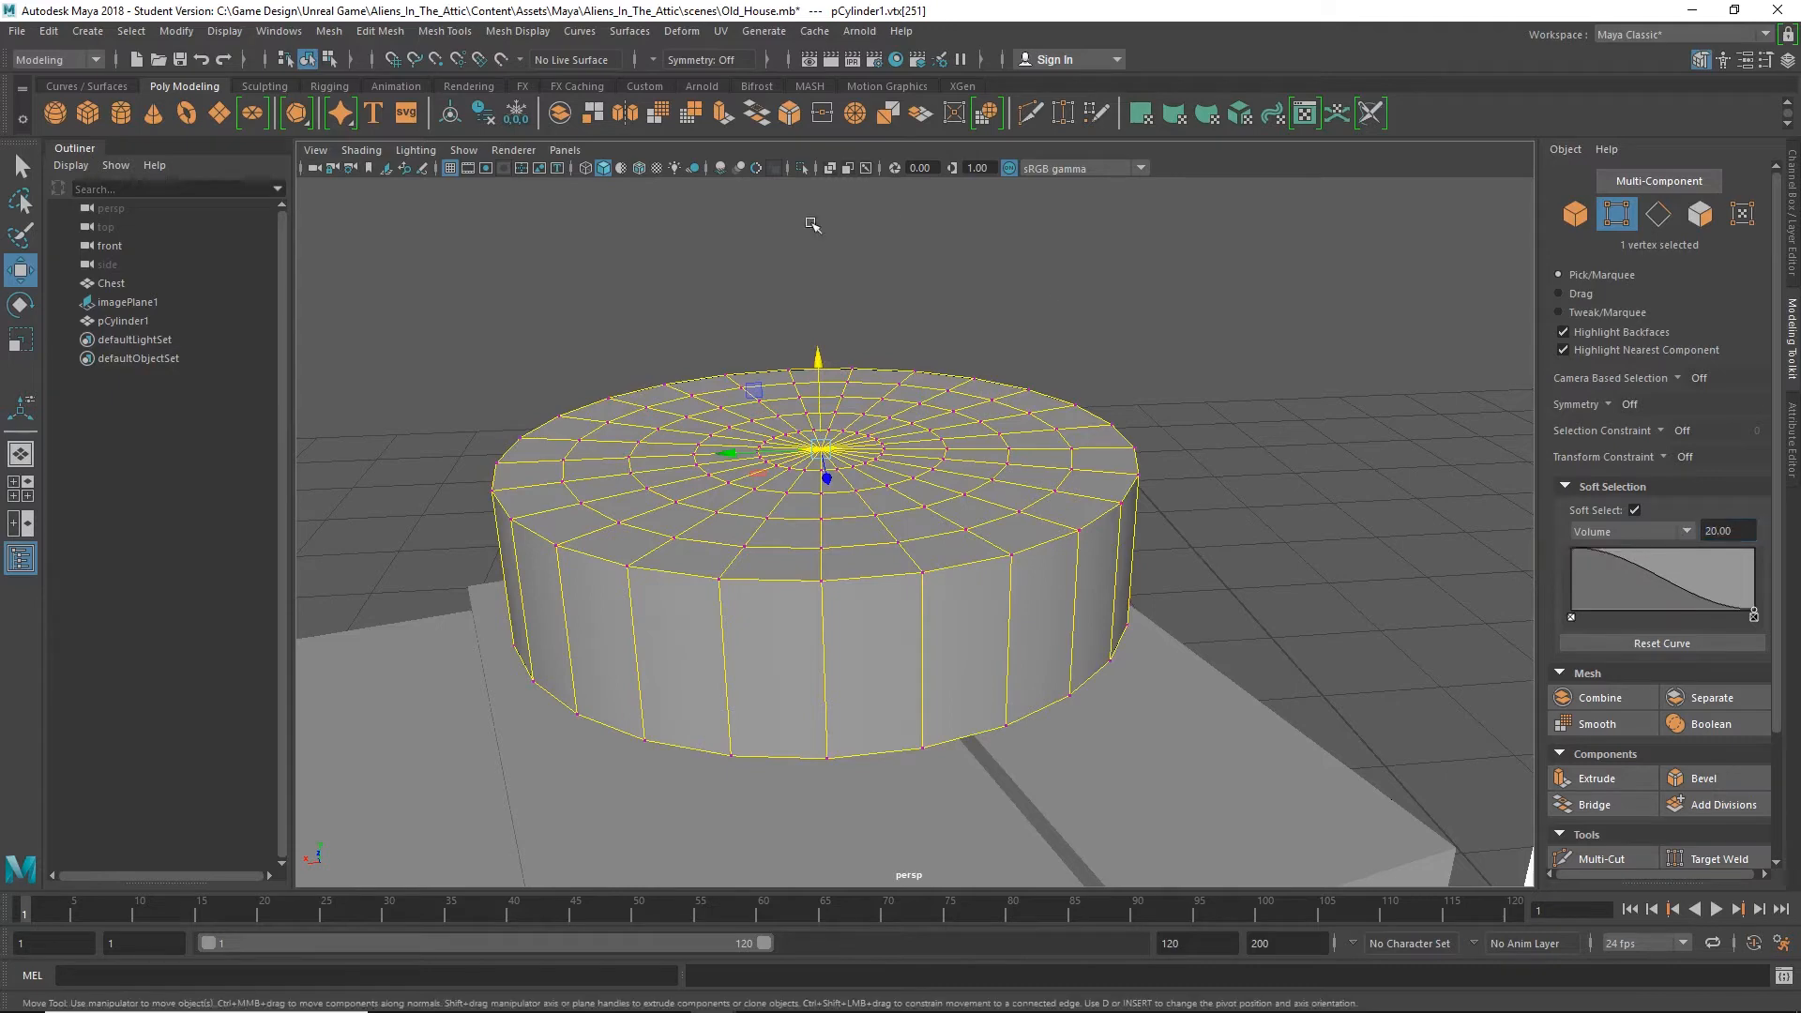
drag(816, 355, 816, 314)
key(ctrl+z)
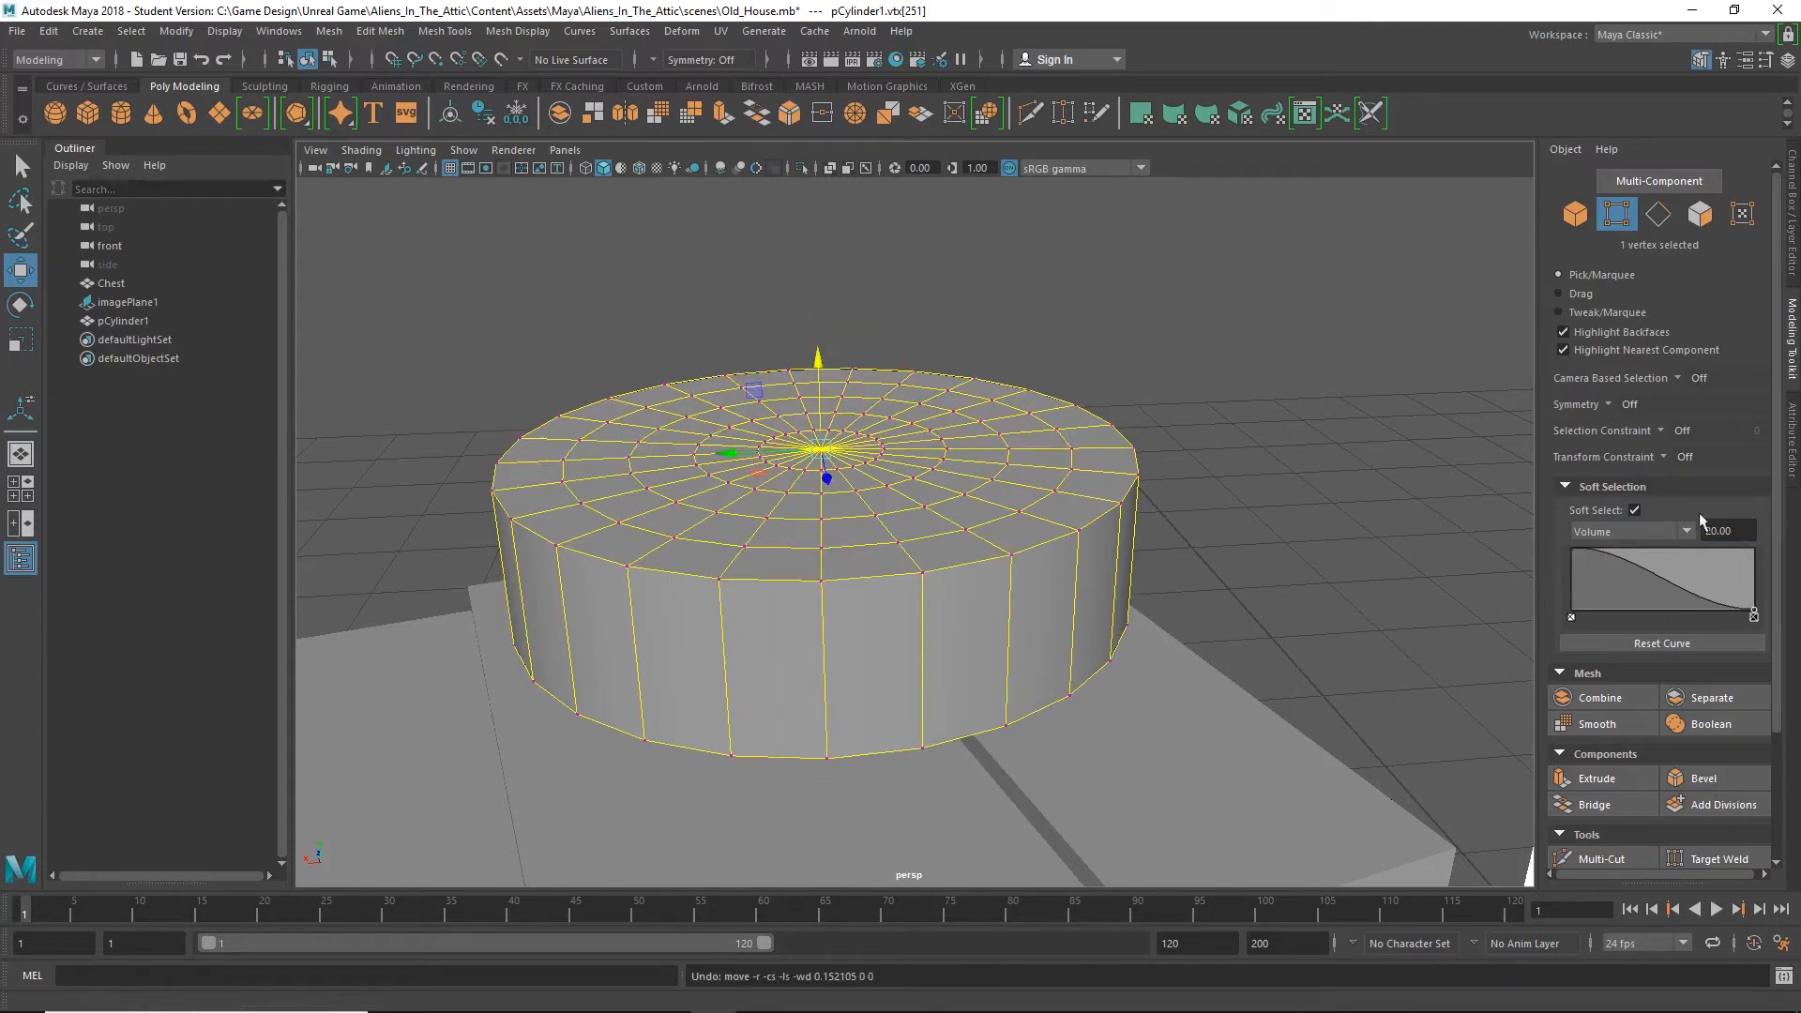
Try lifting the cap's centre vertex with the soft selection falloff radius set to 5
drag(1739, 531, 1685, 529)
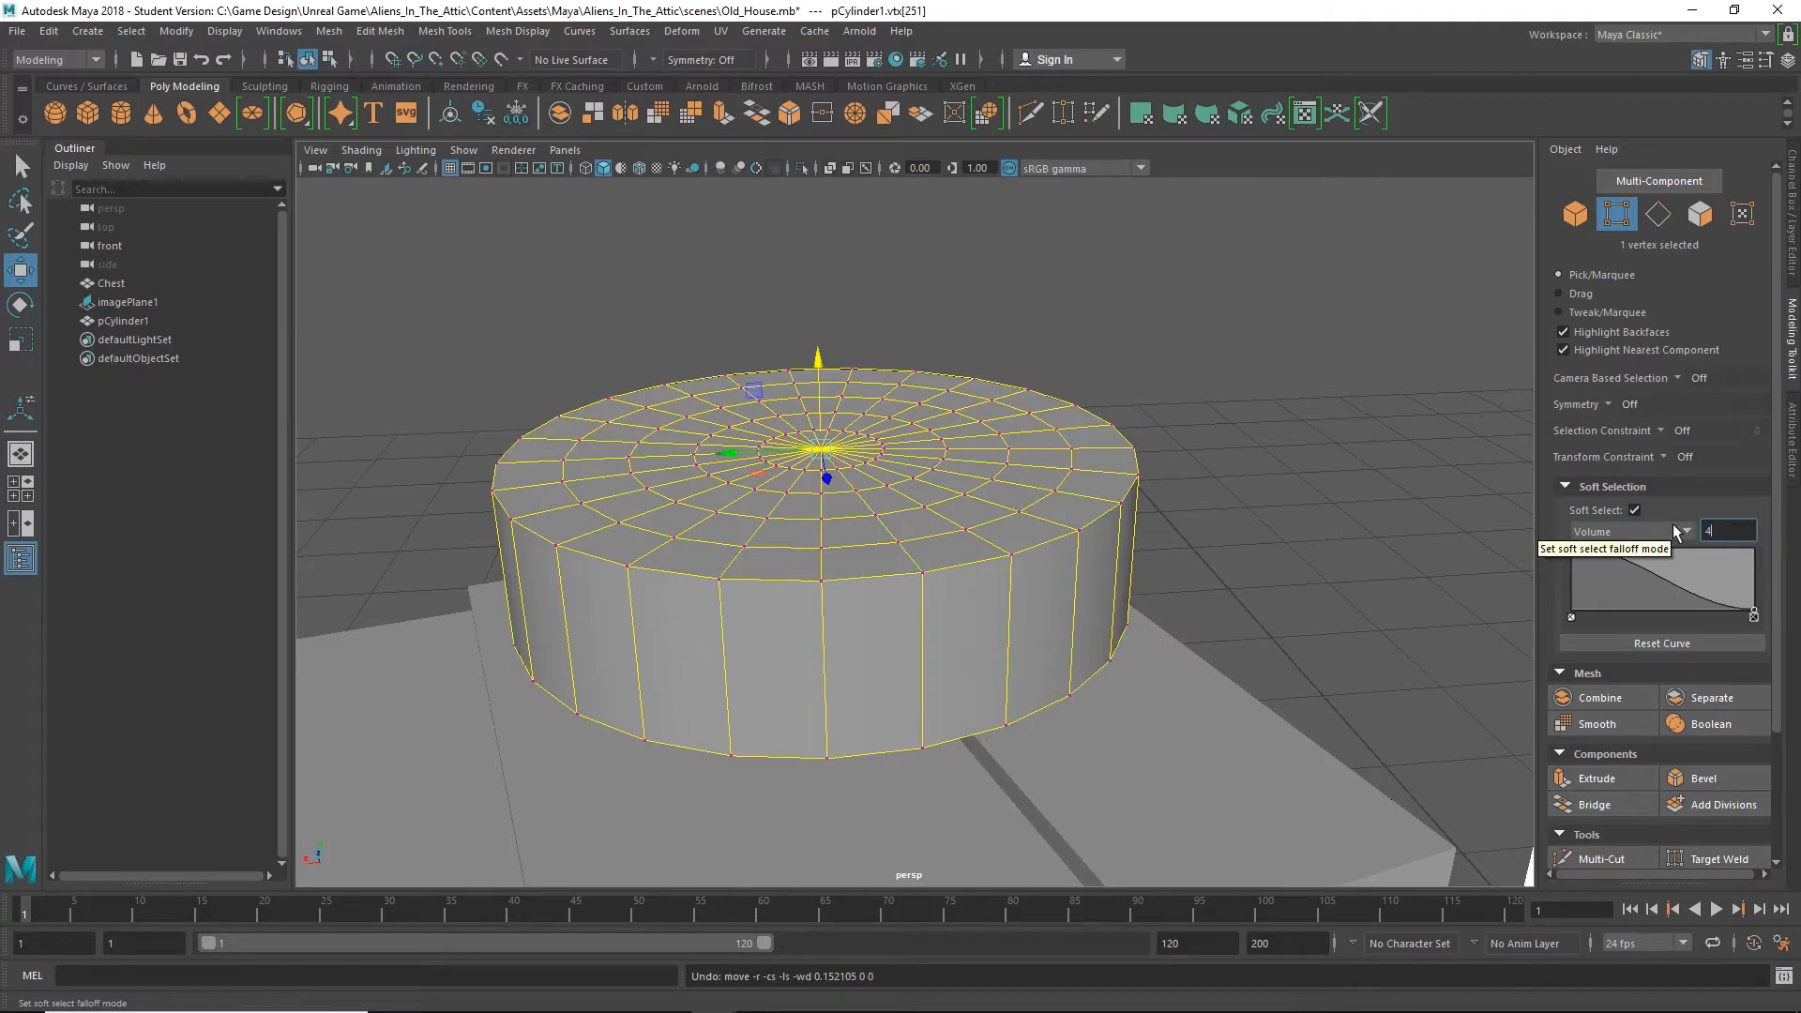
key(Return)
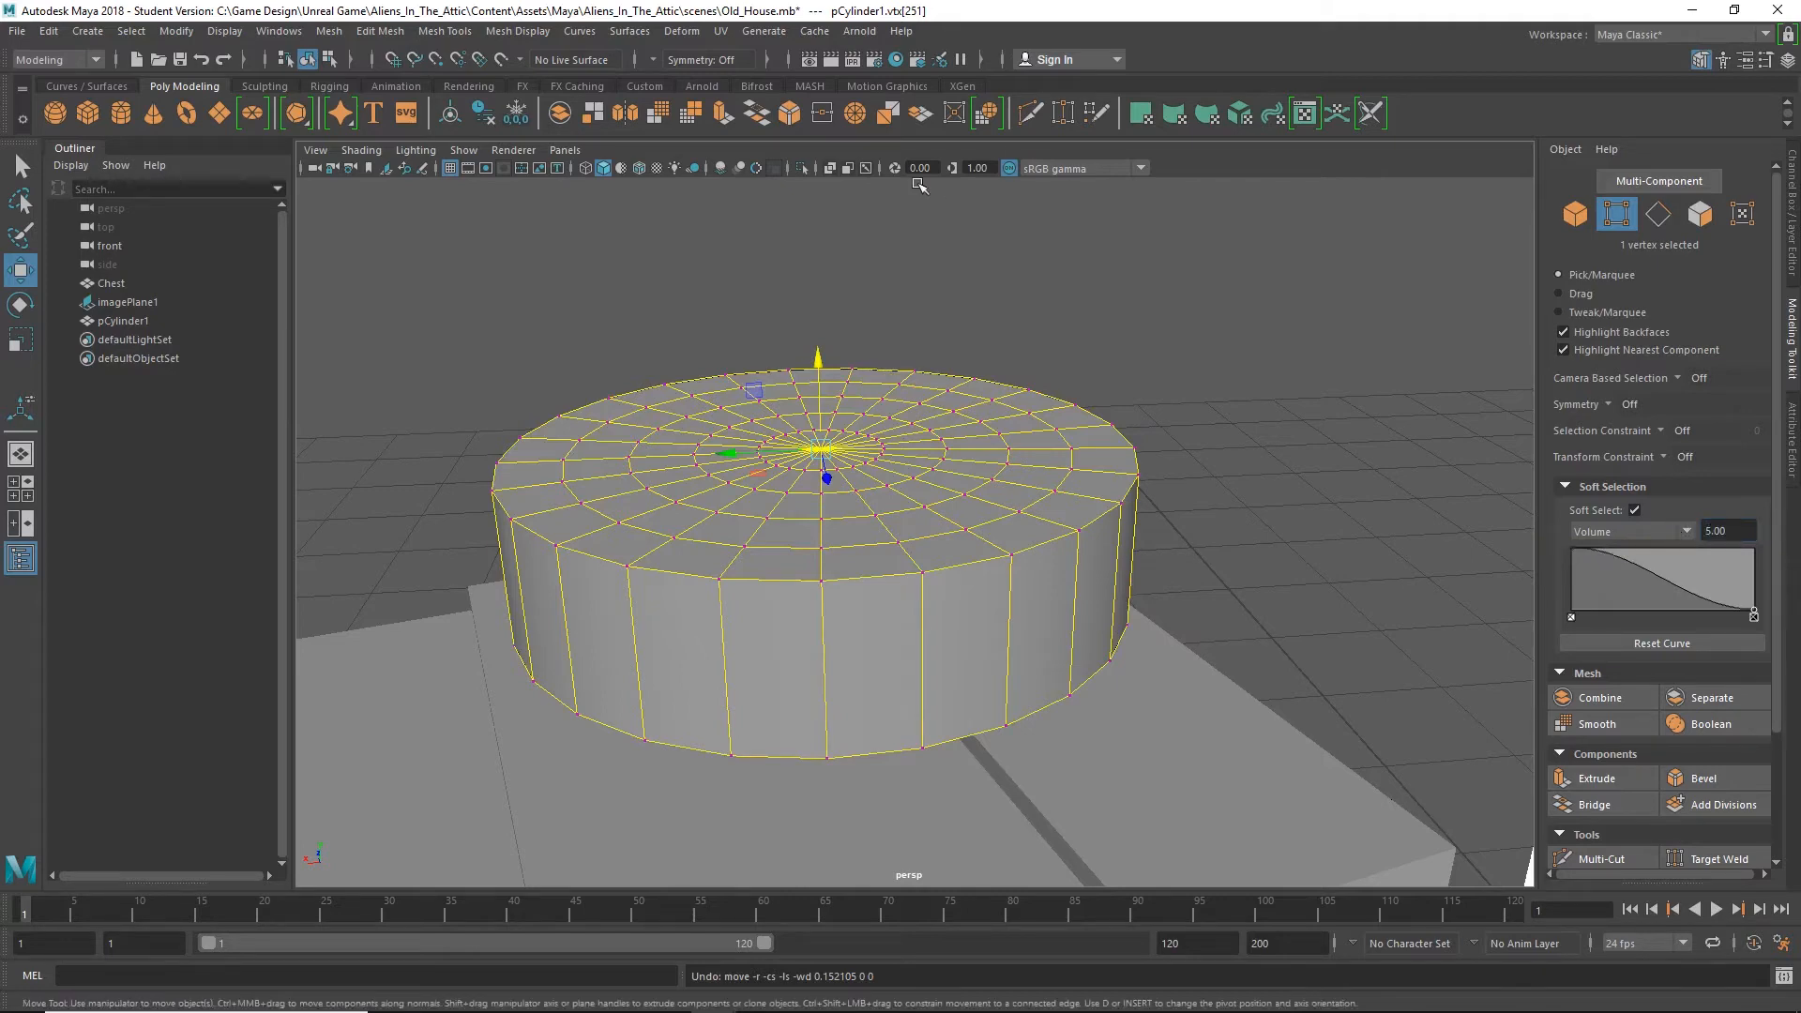
alt+drag(812, 364, 797, 473)
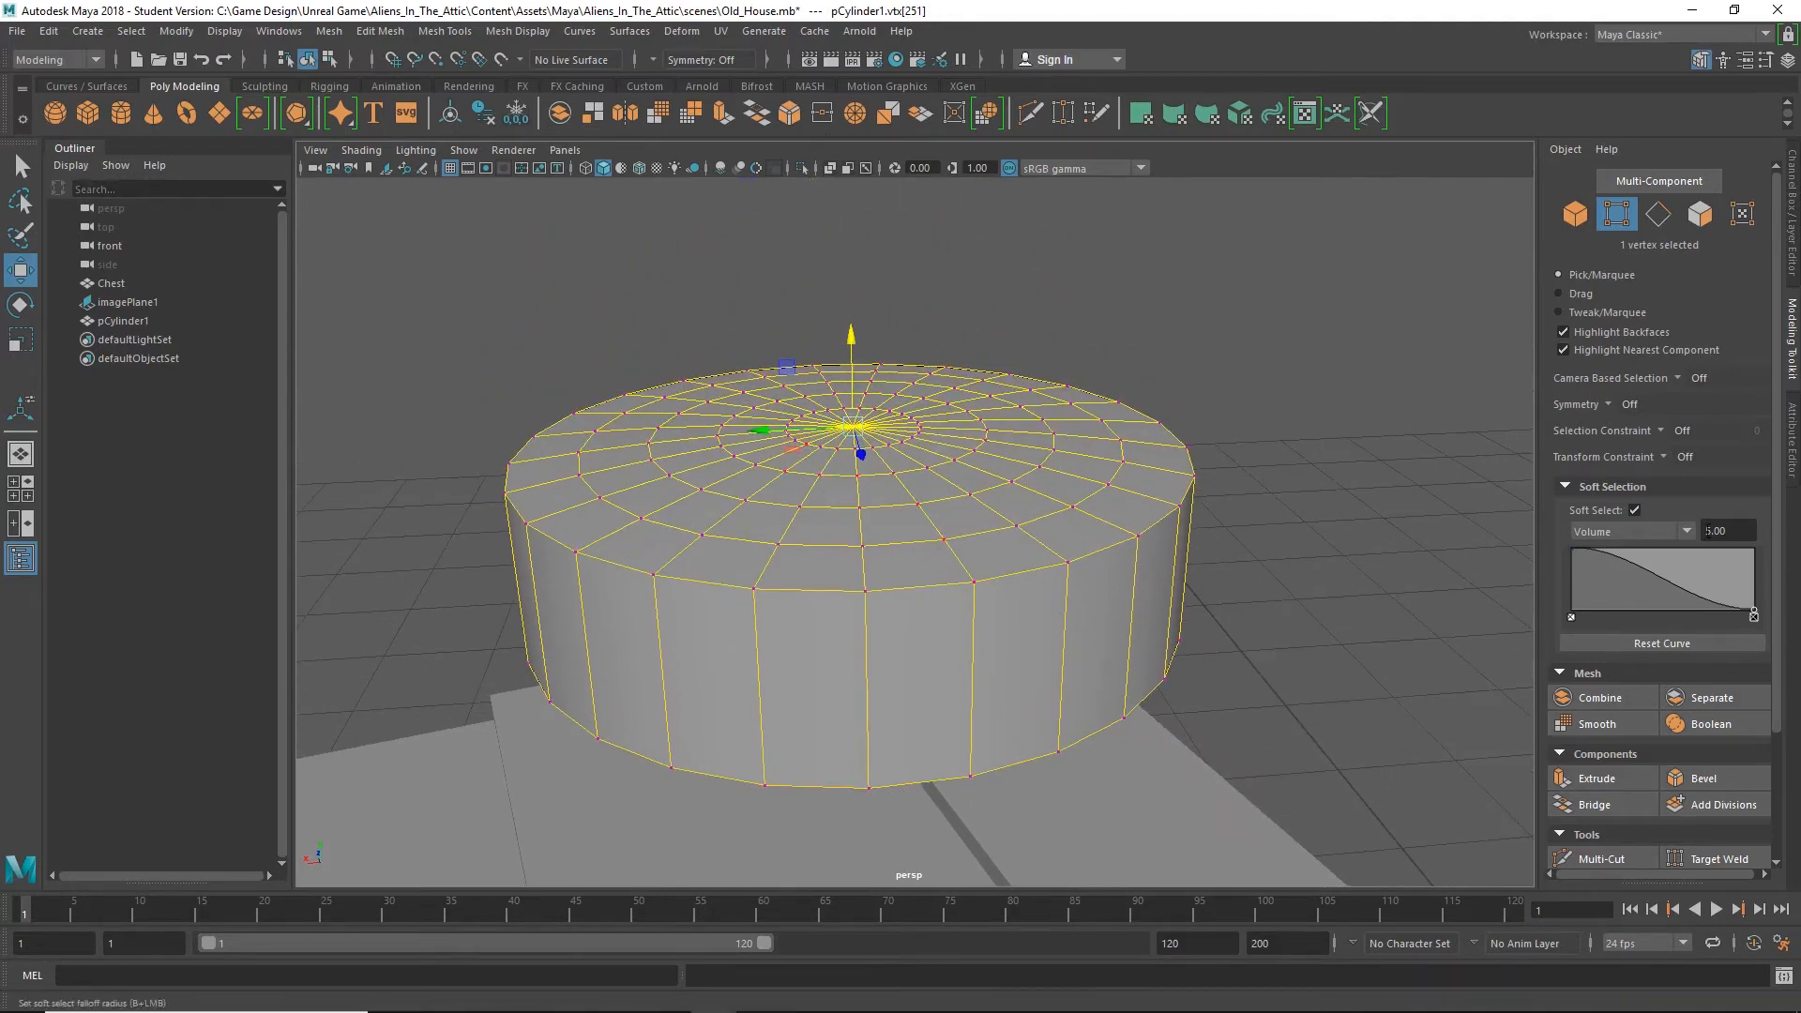
key(ctrl+z)
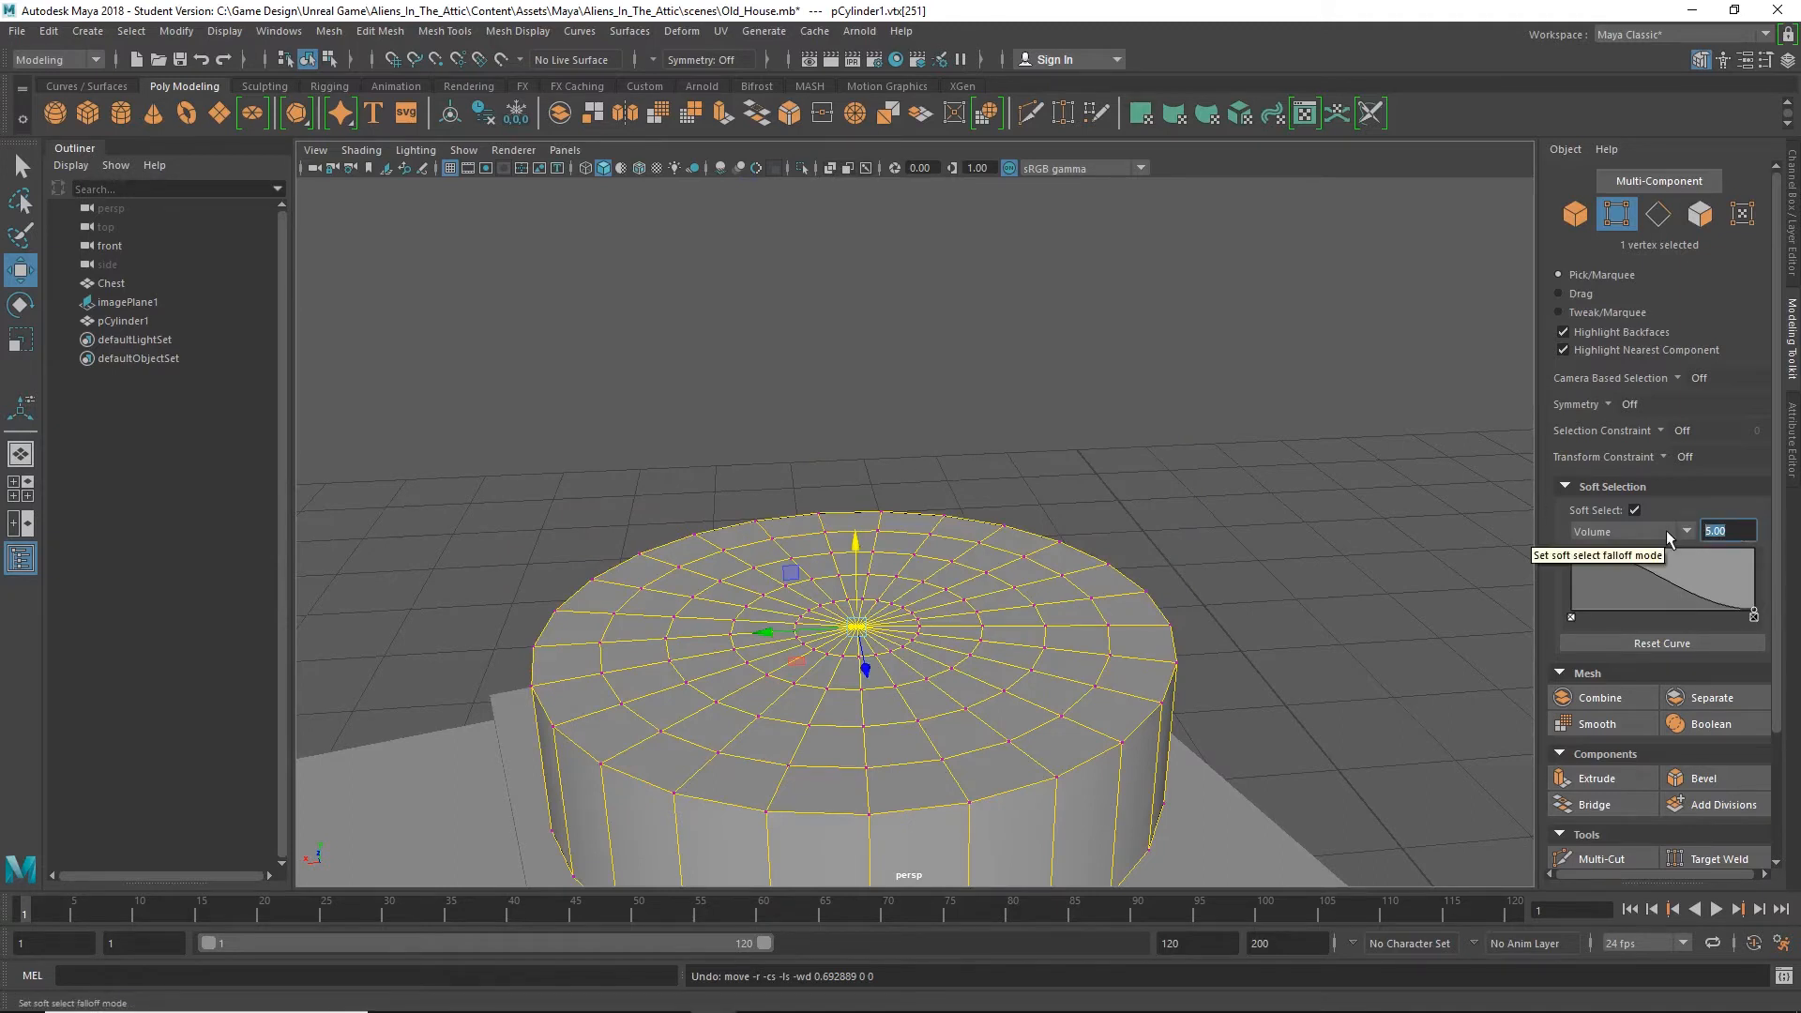
Set the soft selection falloff radius to 1 for the cap's centre vertex
text(1)
key(Return)
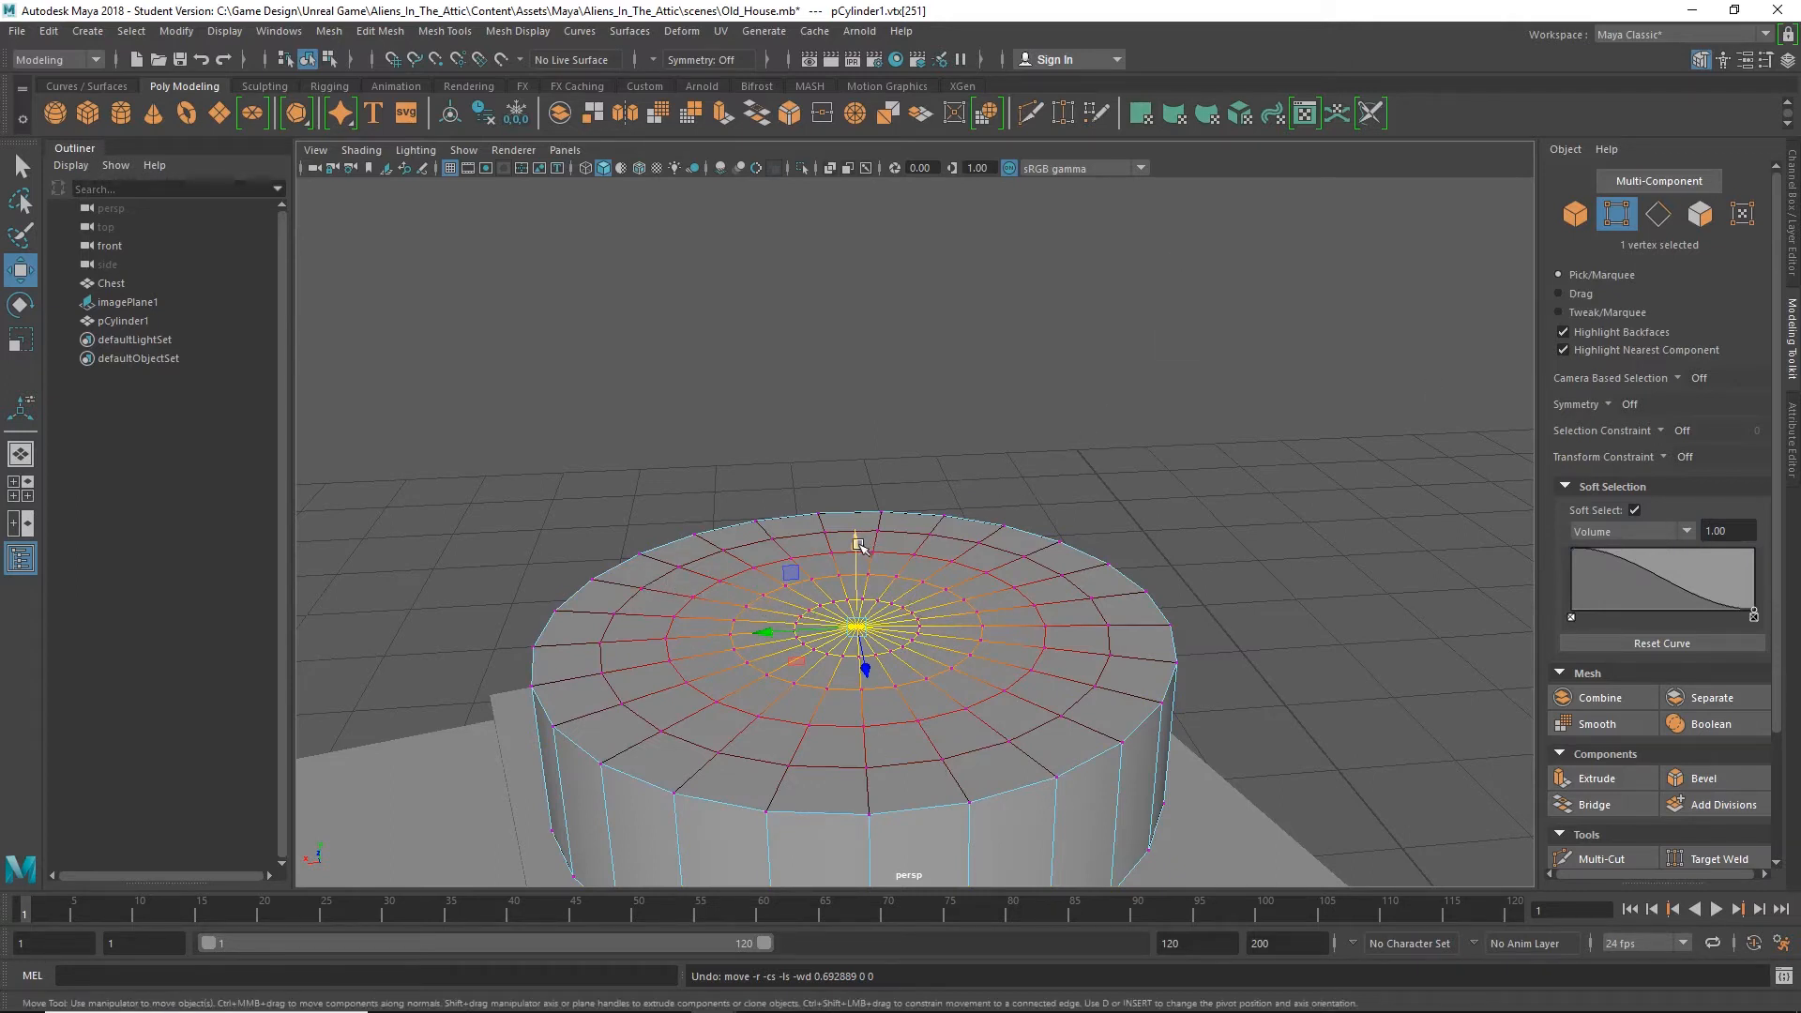
Try lifting the cap's centre vertex with the soft selection falloff radius at 1
drag(859, 544, 878, 495)
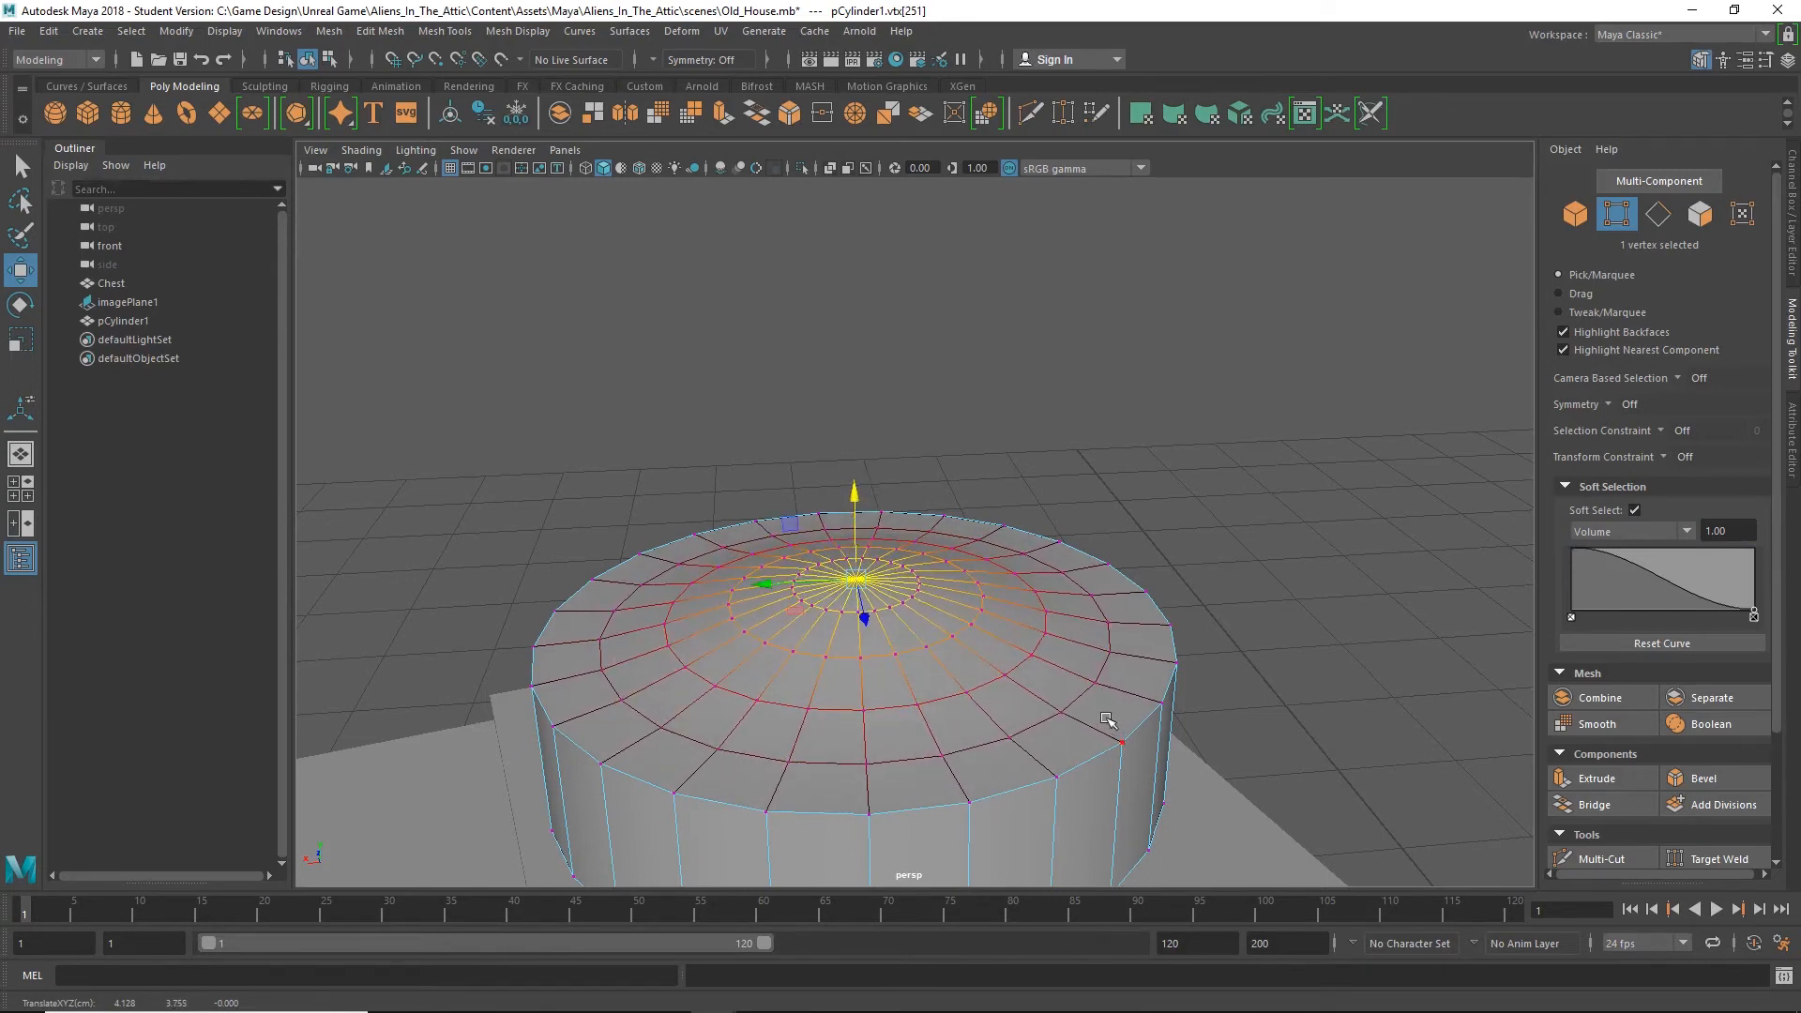
key(ctrl+z)
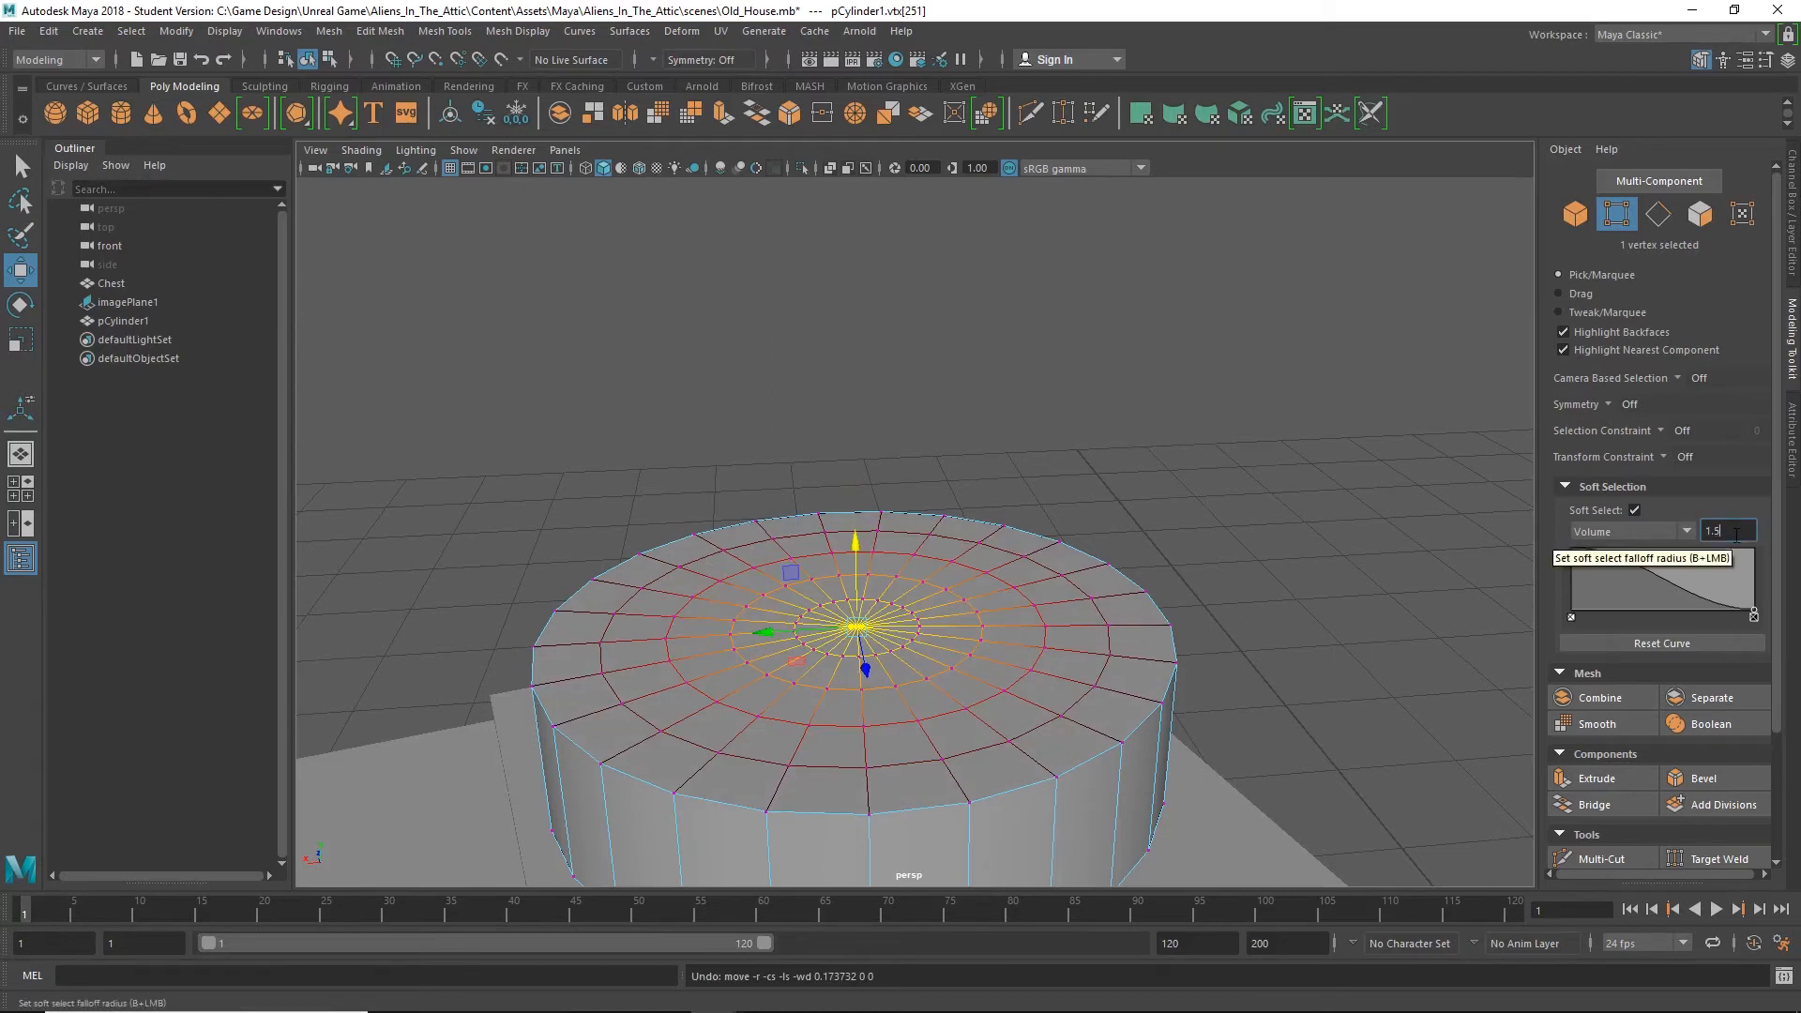
Try doming the cylinder's cap by lifting its centre vertex with the soft selection falloff radius set to 1.5
key(Return)
drag(858, 542, 1048, 530)
drag(848, 485, 1009, 623)
click(21, 166)
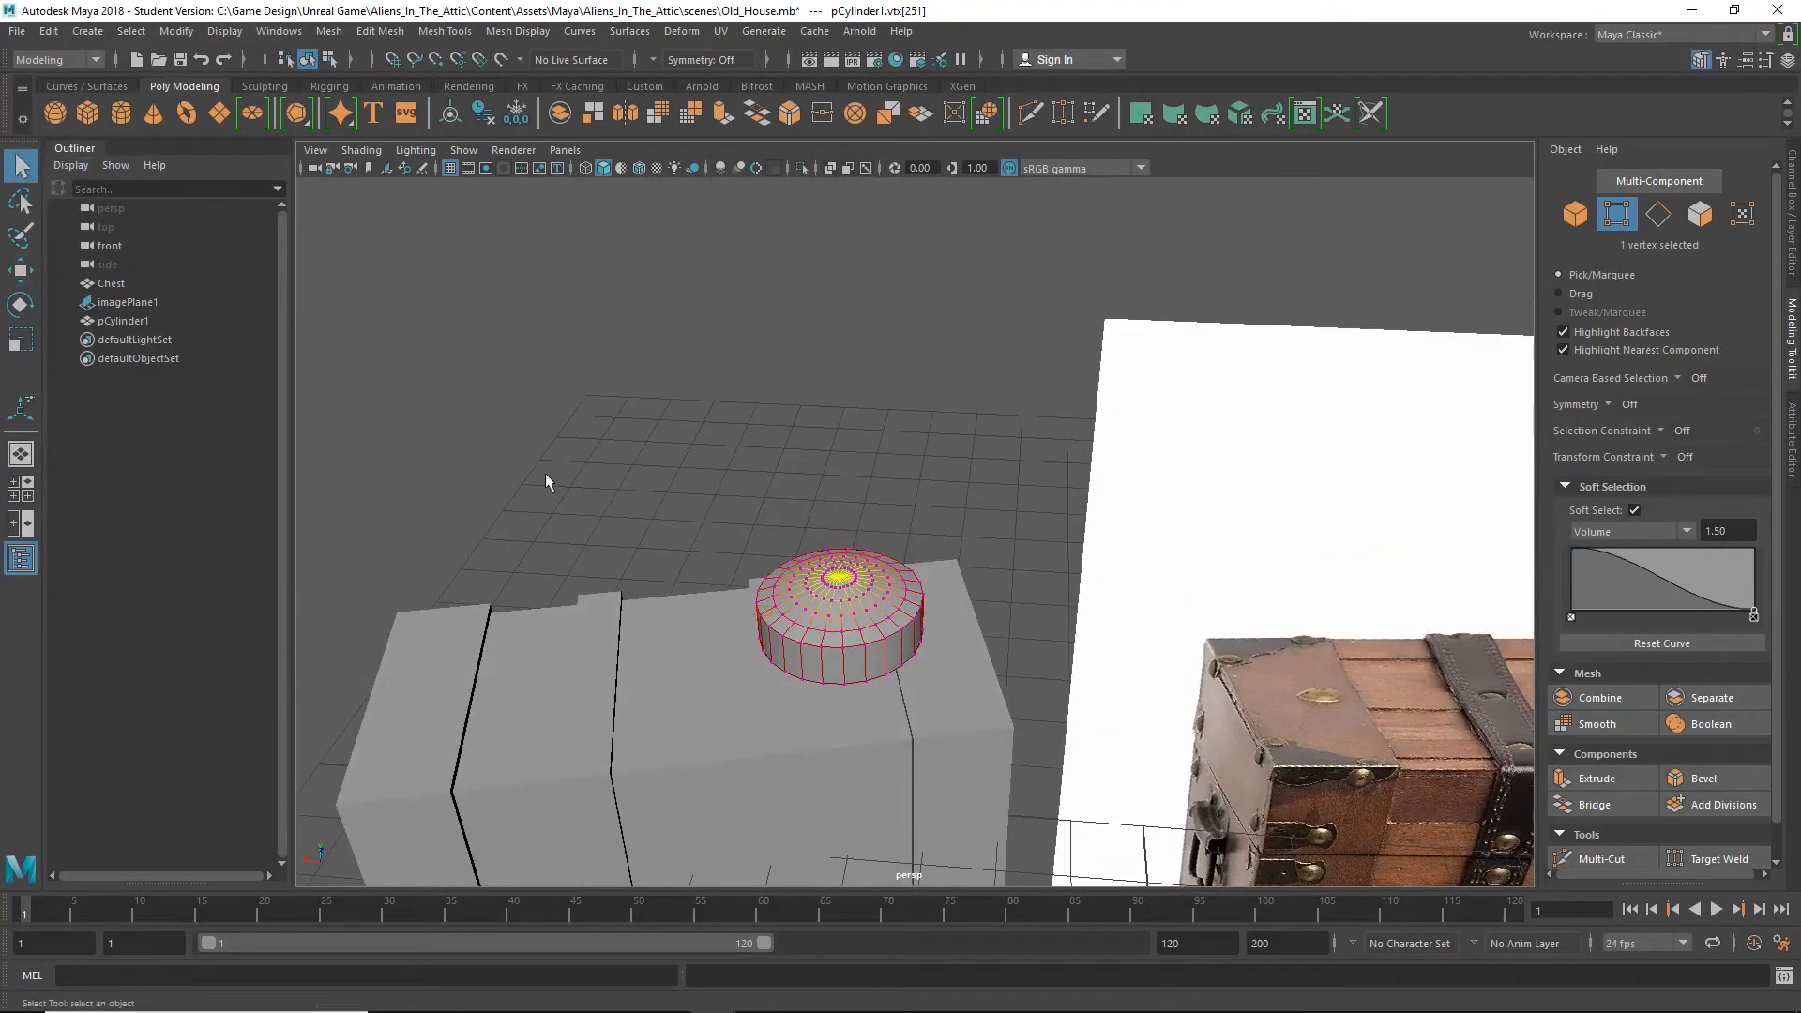
click(940, 482)
alt+drag(941, 482, 1040, 574)
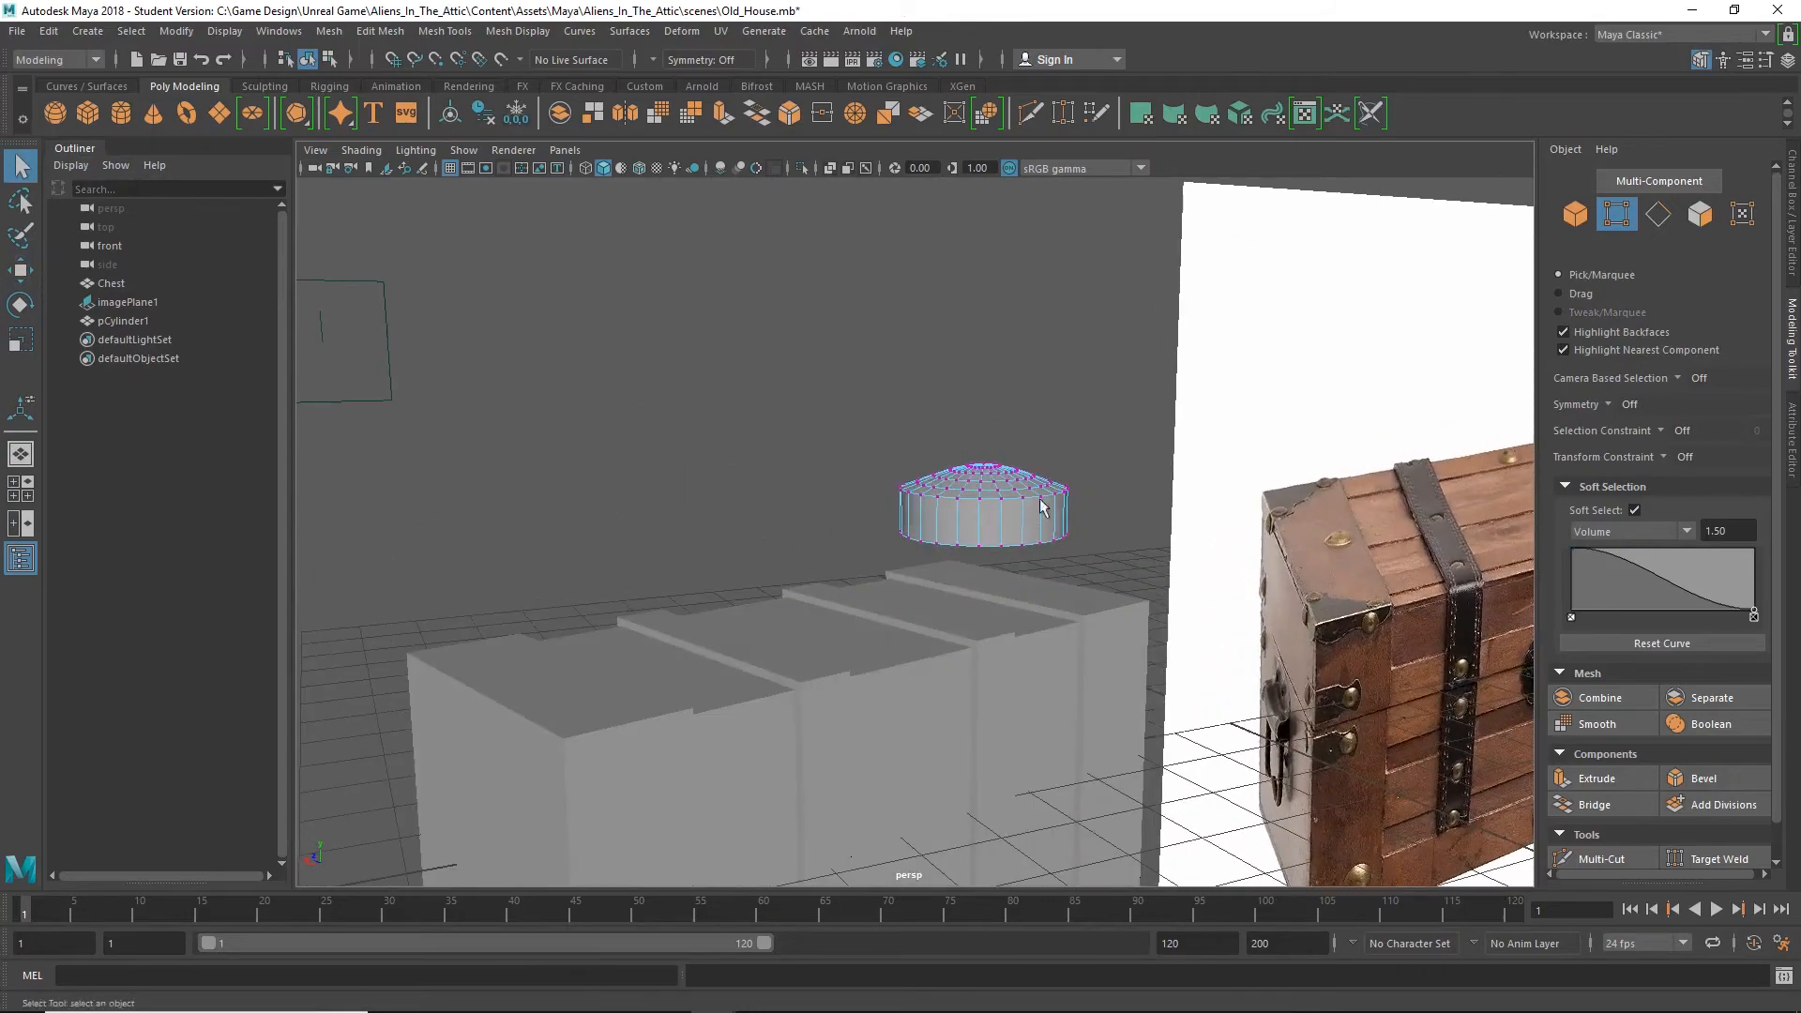
alt+drag(1047, 446, 959, 515)
scroll(957, 515, up, 6)
alt+middle_drag(953, 498, 934, 421)
scroll(934, 421, down, 4)
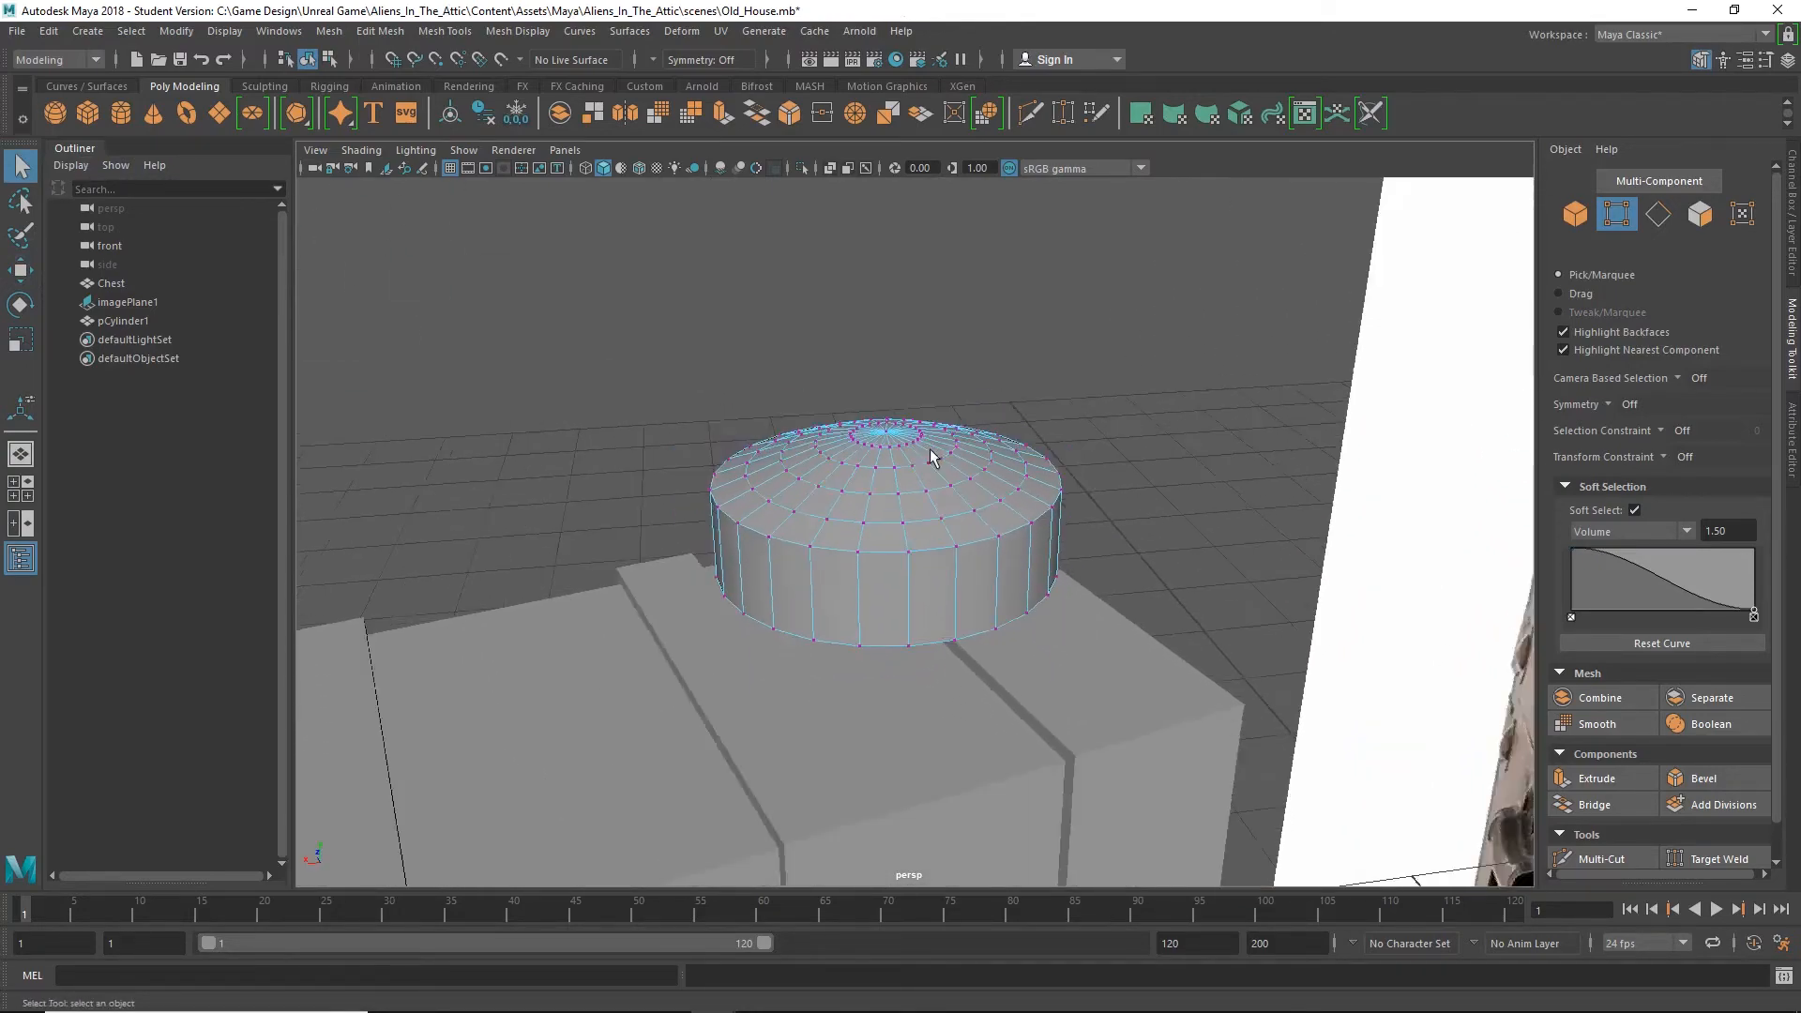
Reselect the cap's centre vertex and try adjusting its height with the soft selection falloff radius set to 1.7
click(893, 457)
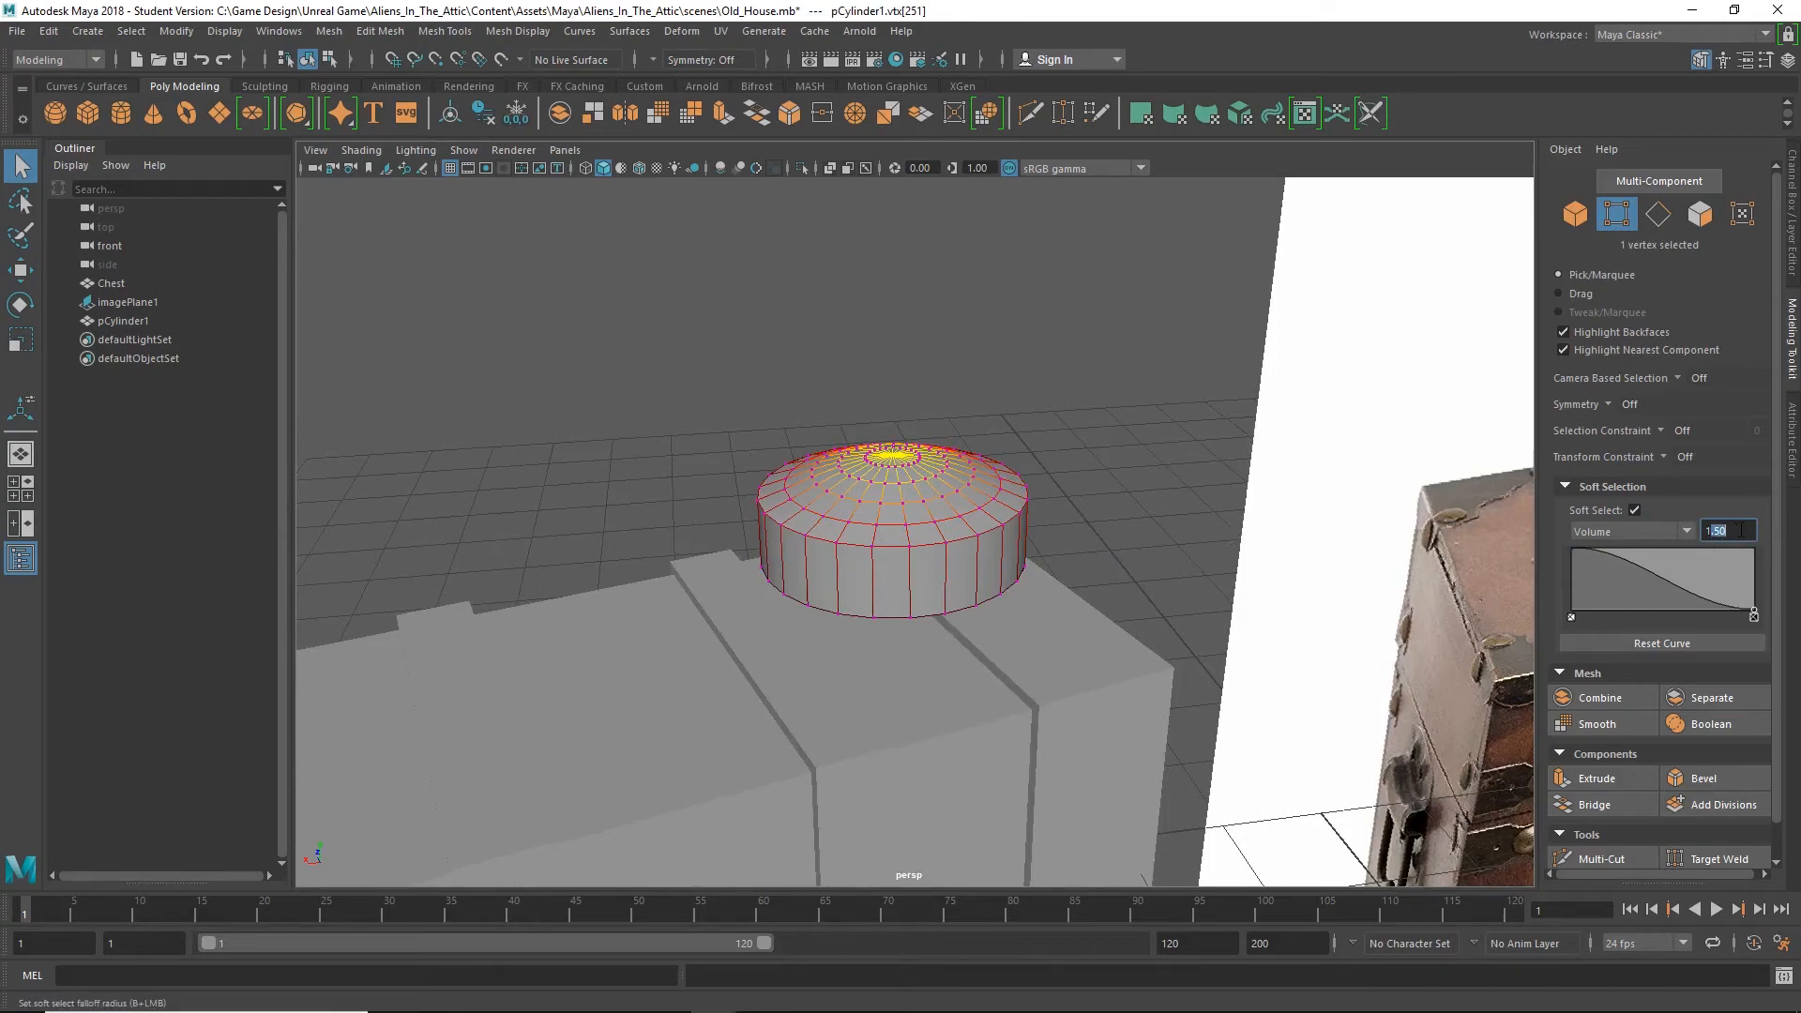
text(7)
key(Return)
key(w)
drag(889, 386, 887, 374)
drag(886, 359, 887, 387)
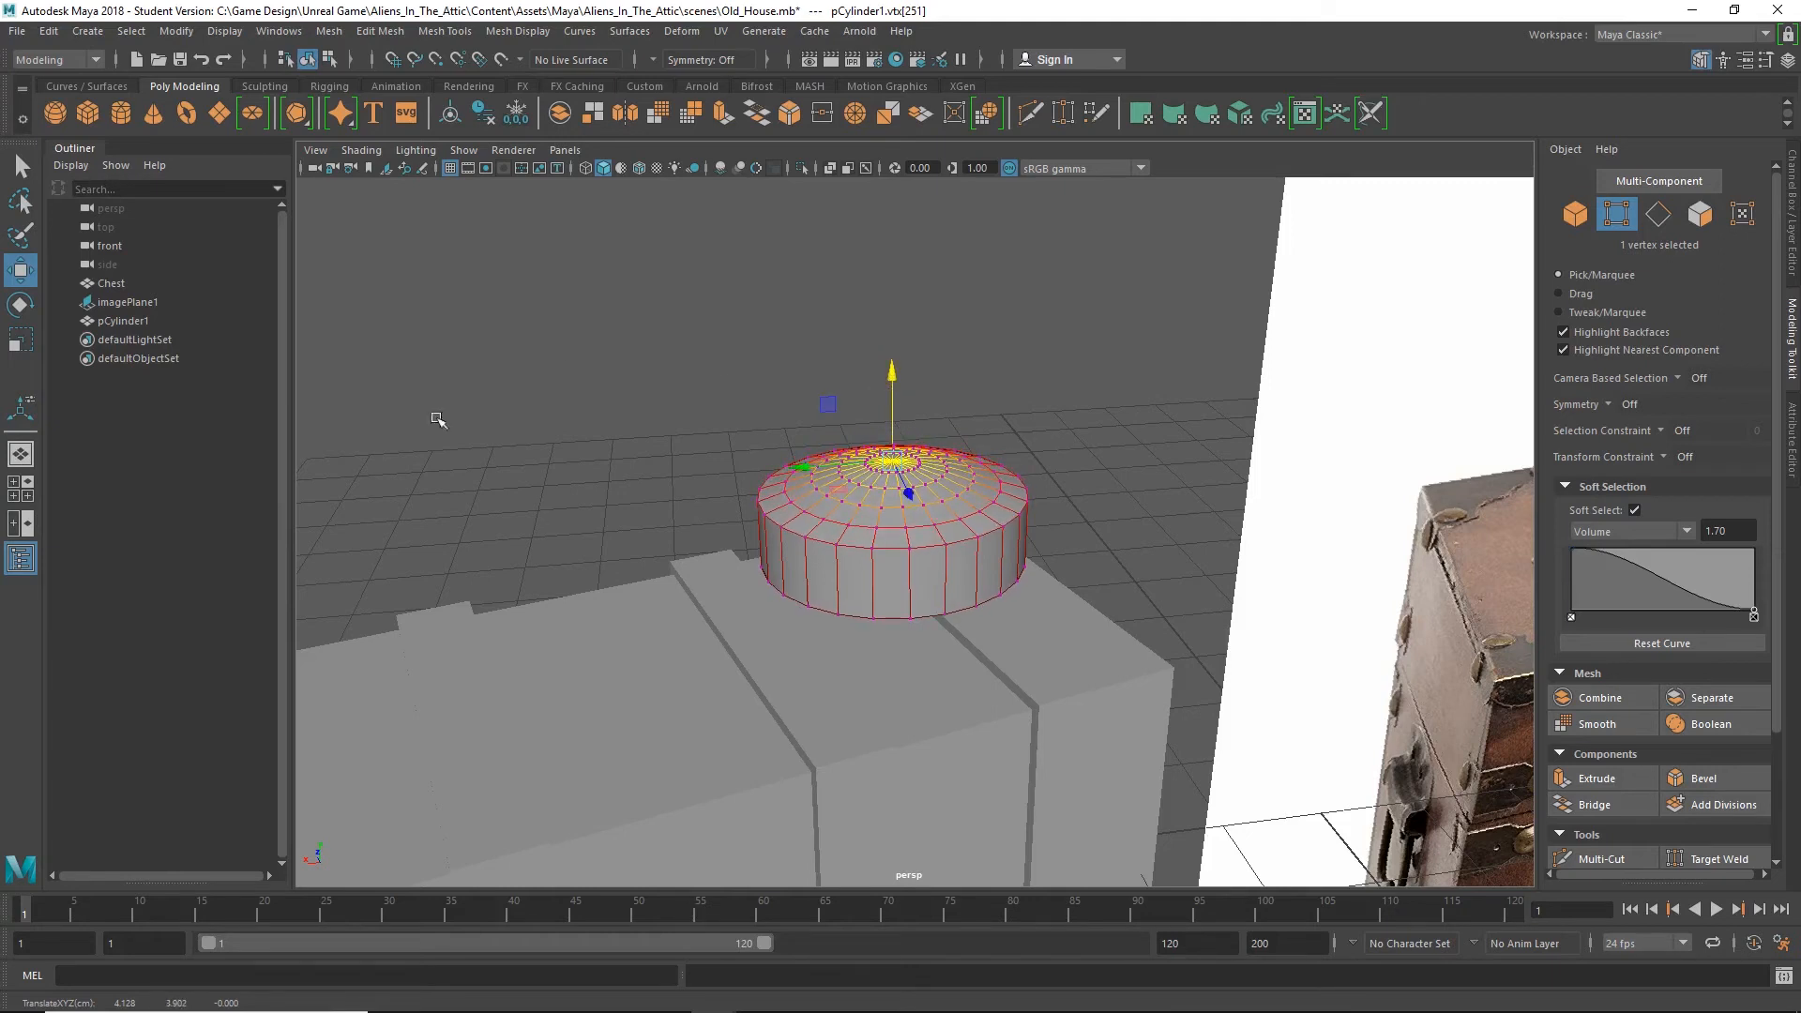
Undo the height changes of the cap's centre vertex and the accompanying soft selection radius changes
key(ctrl+z)
key(ctrl+z)
key(ctrl+z)
key(ctrl+z)
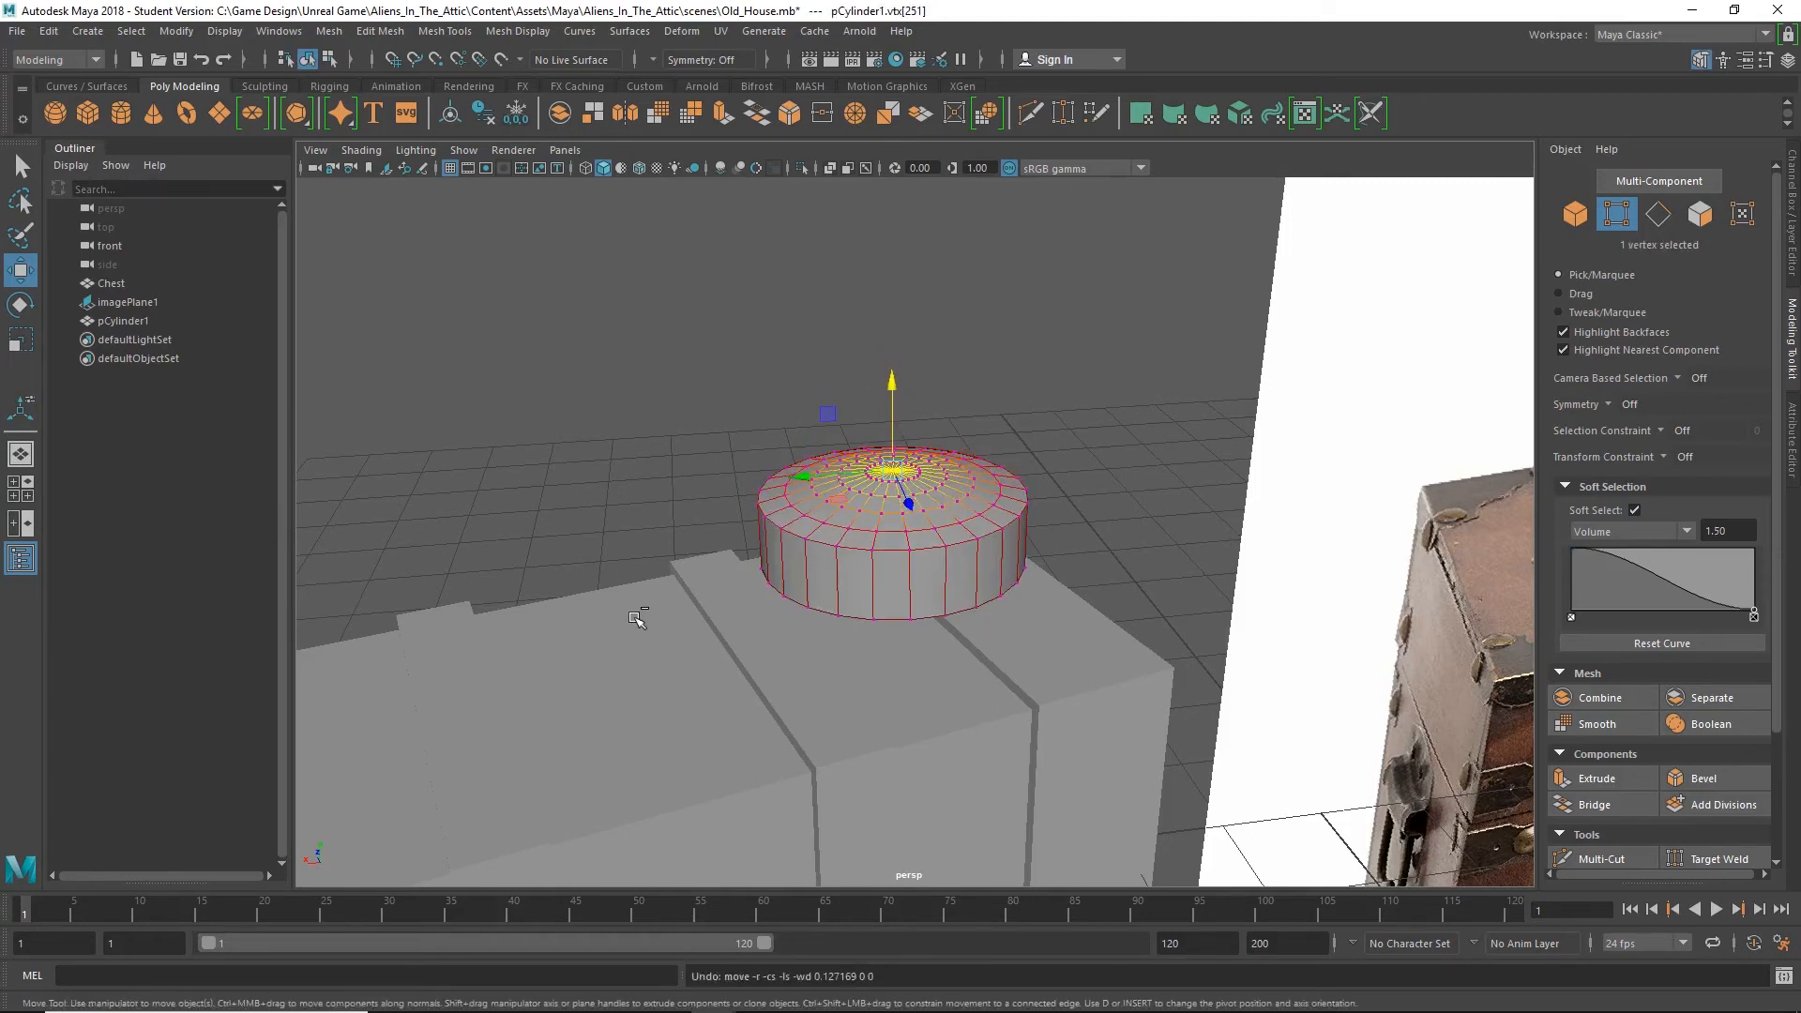
key(ctrl+z)
key(ctrl+z)
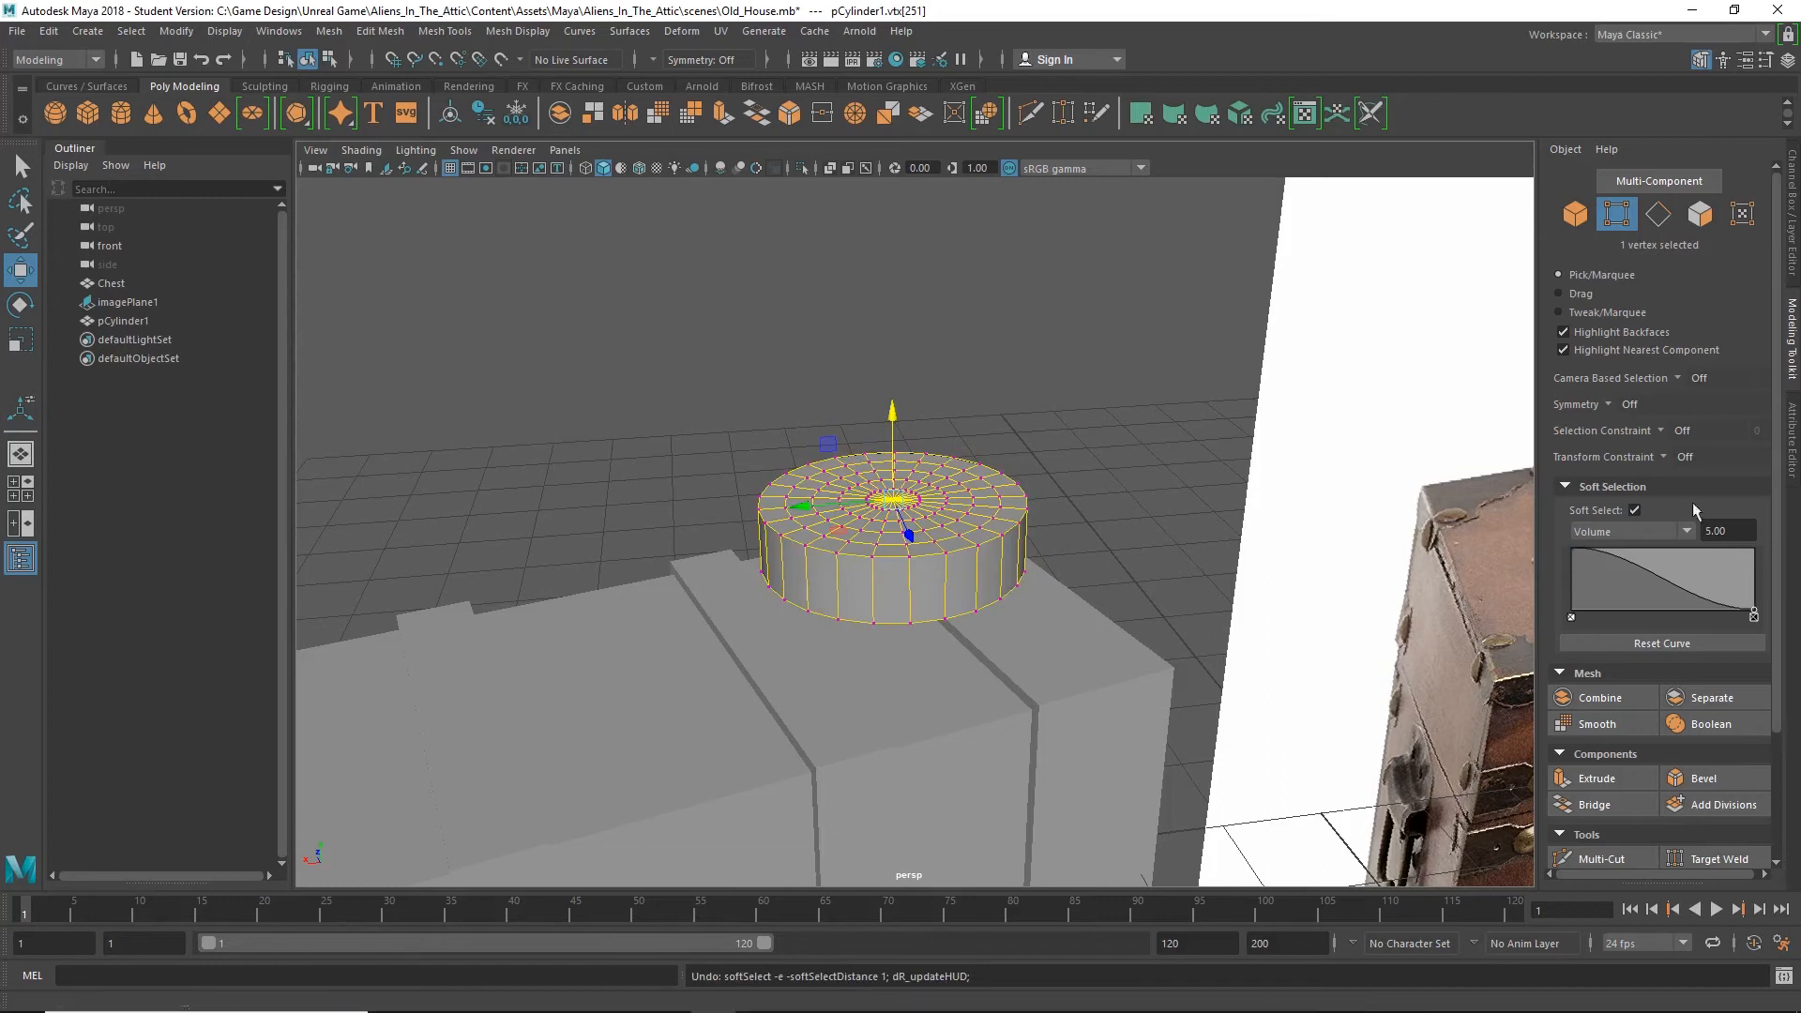
Try lifting the cap's centre vertex with the soft selection falloff radius set to 2
click(1731, 530)
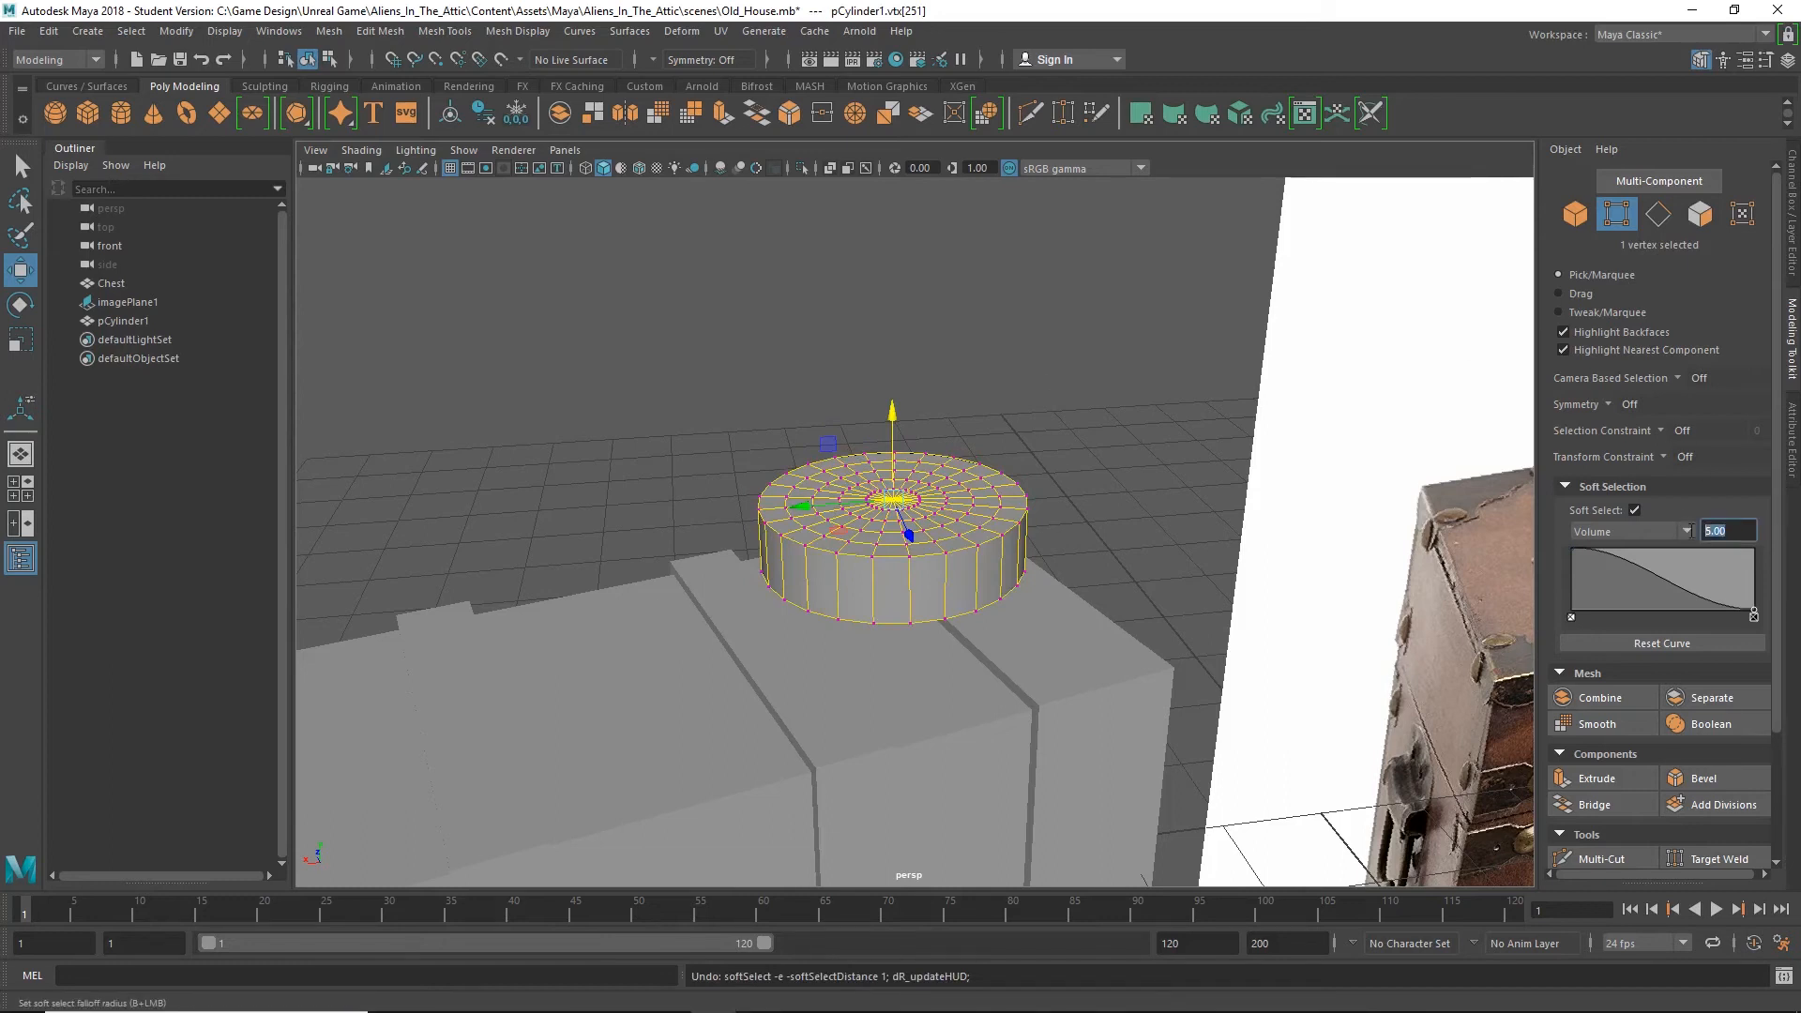
text(2)
key(Return)
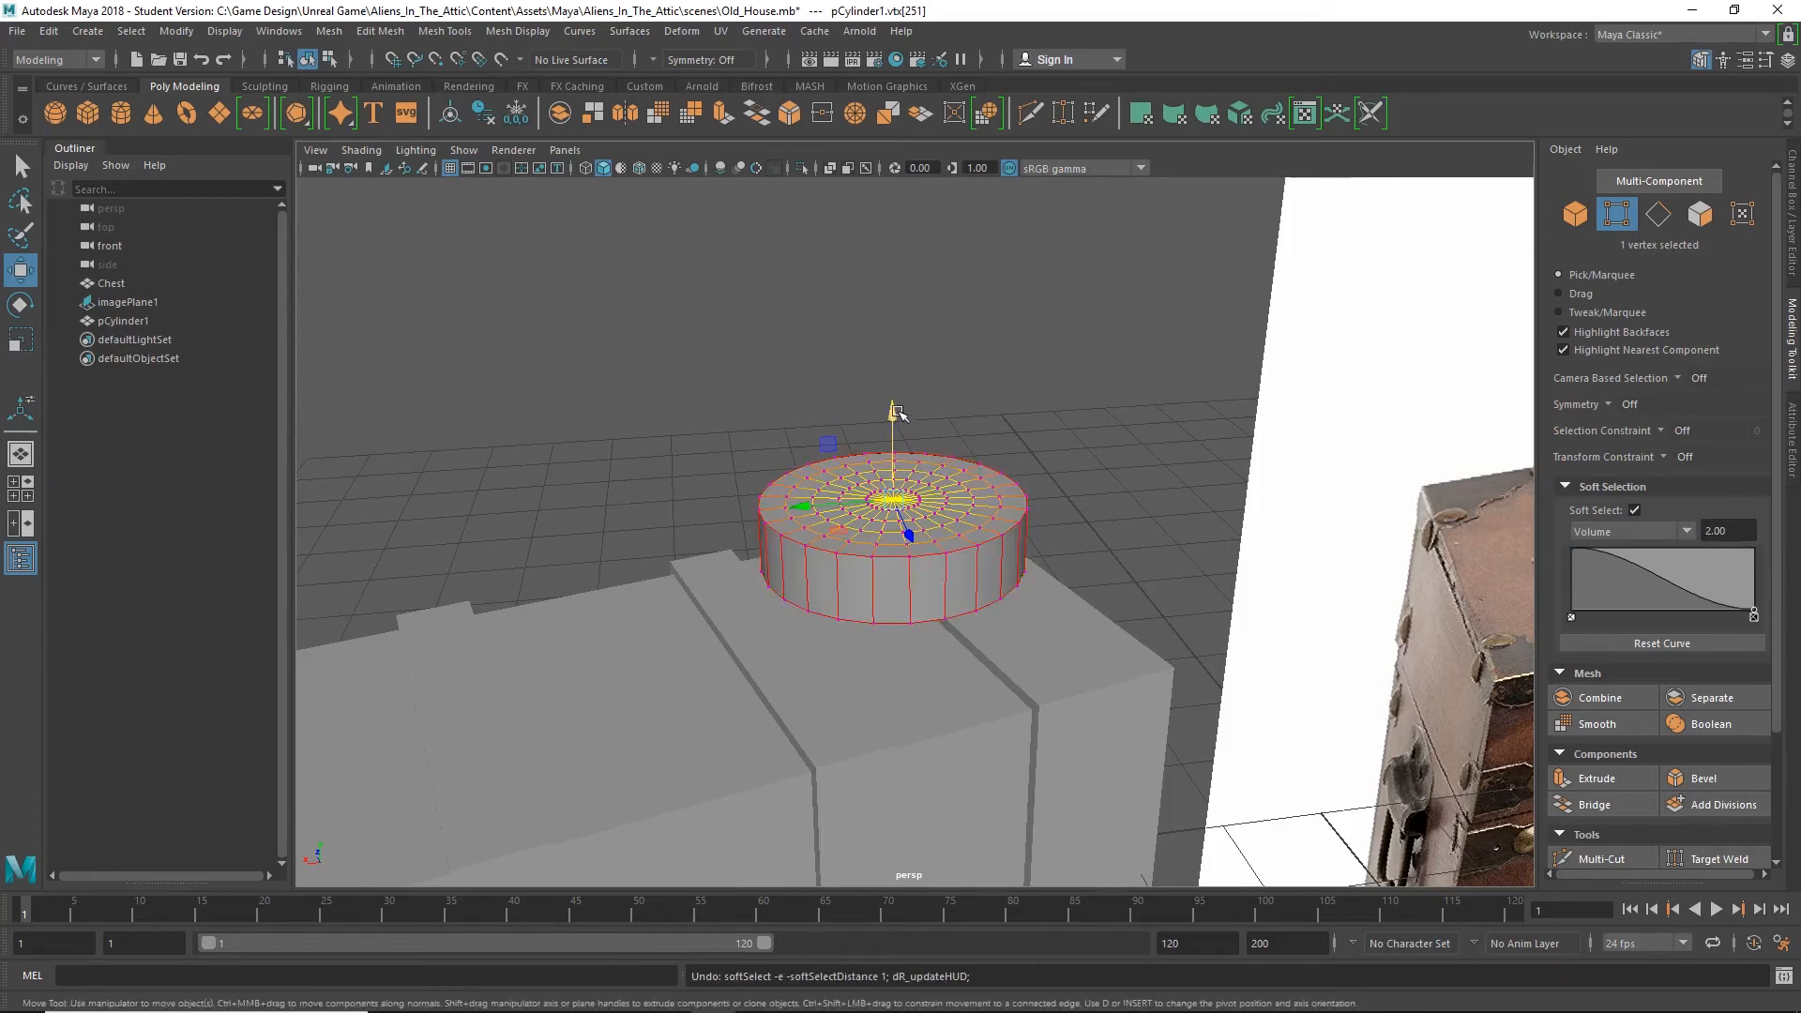
drag(892, 413, 894, 361)
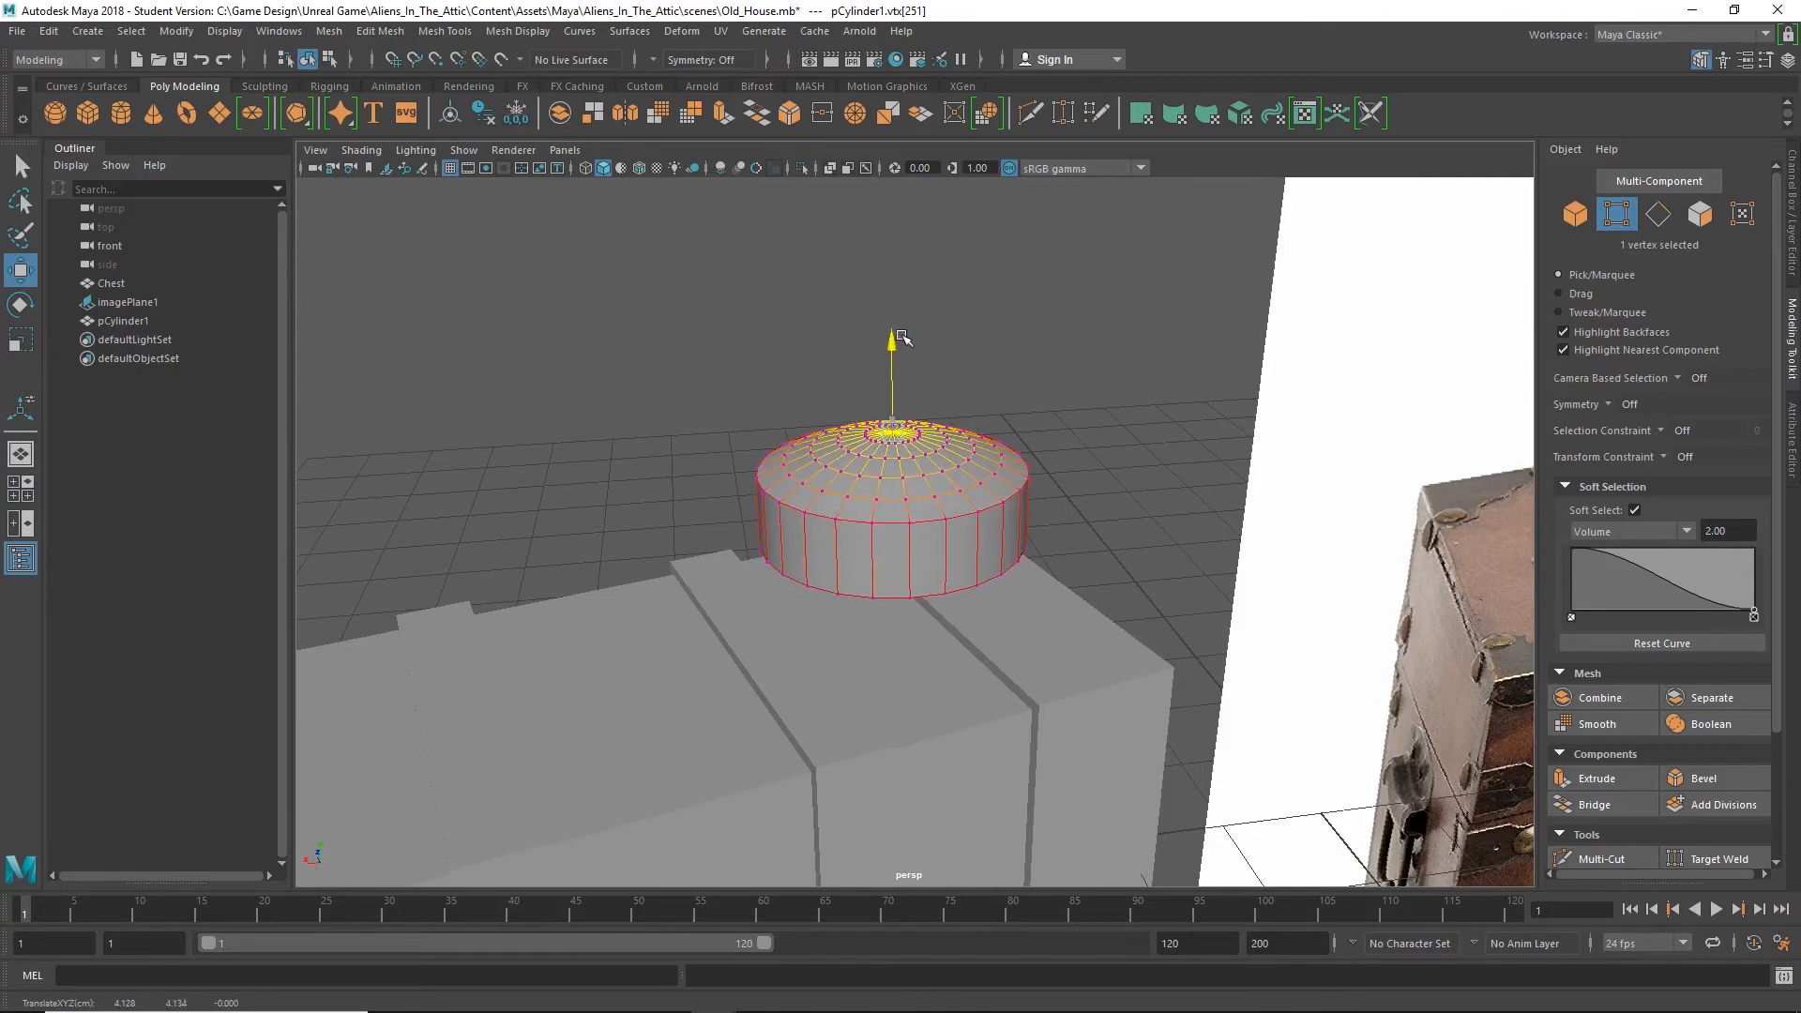
key(ctrl+z)
Set the soft selection falloff radius to 2.5 and lift the cap's centre vertex to form a dome
drag(1729, 531, 1670, 527)
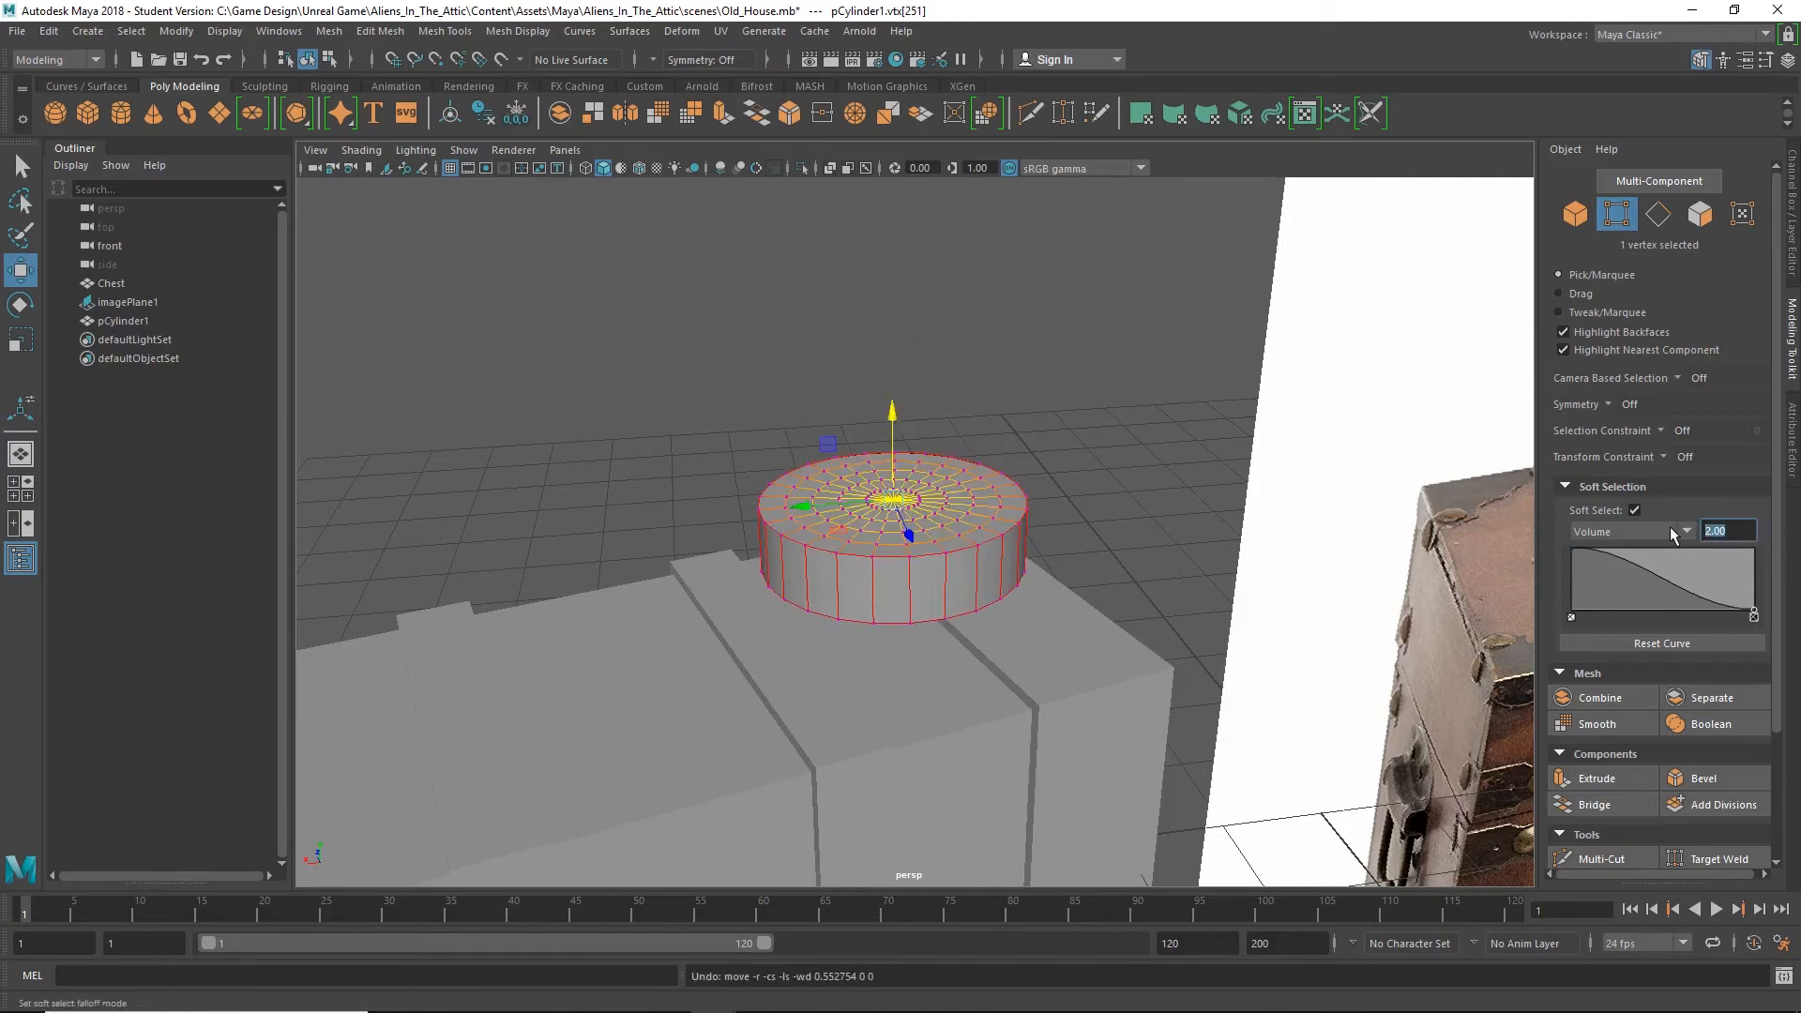
text(2.5)
key(Return)
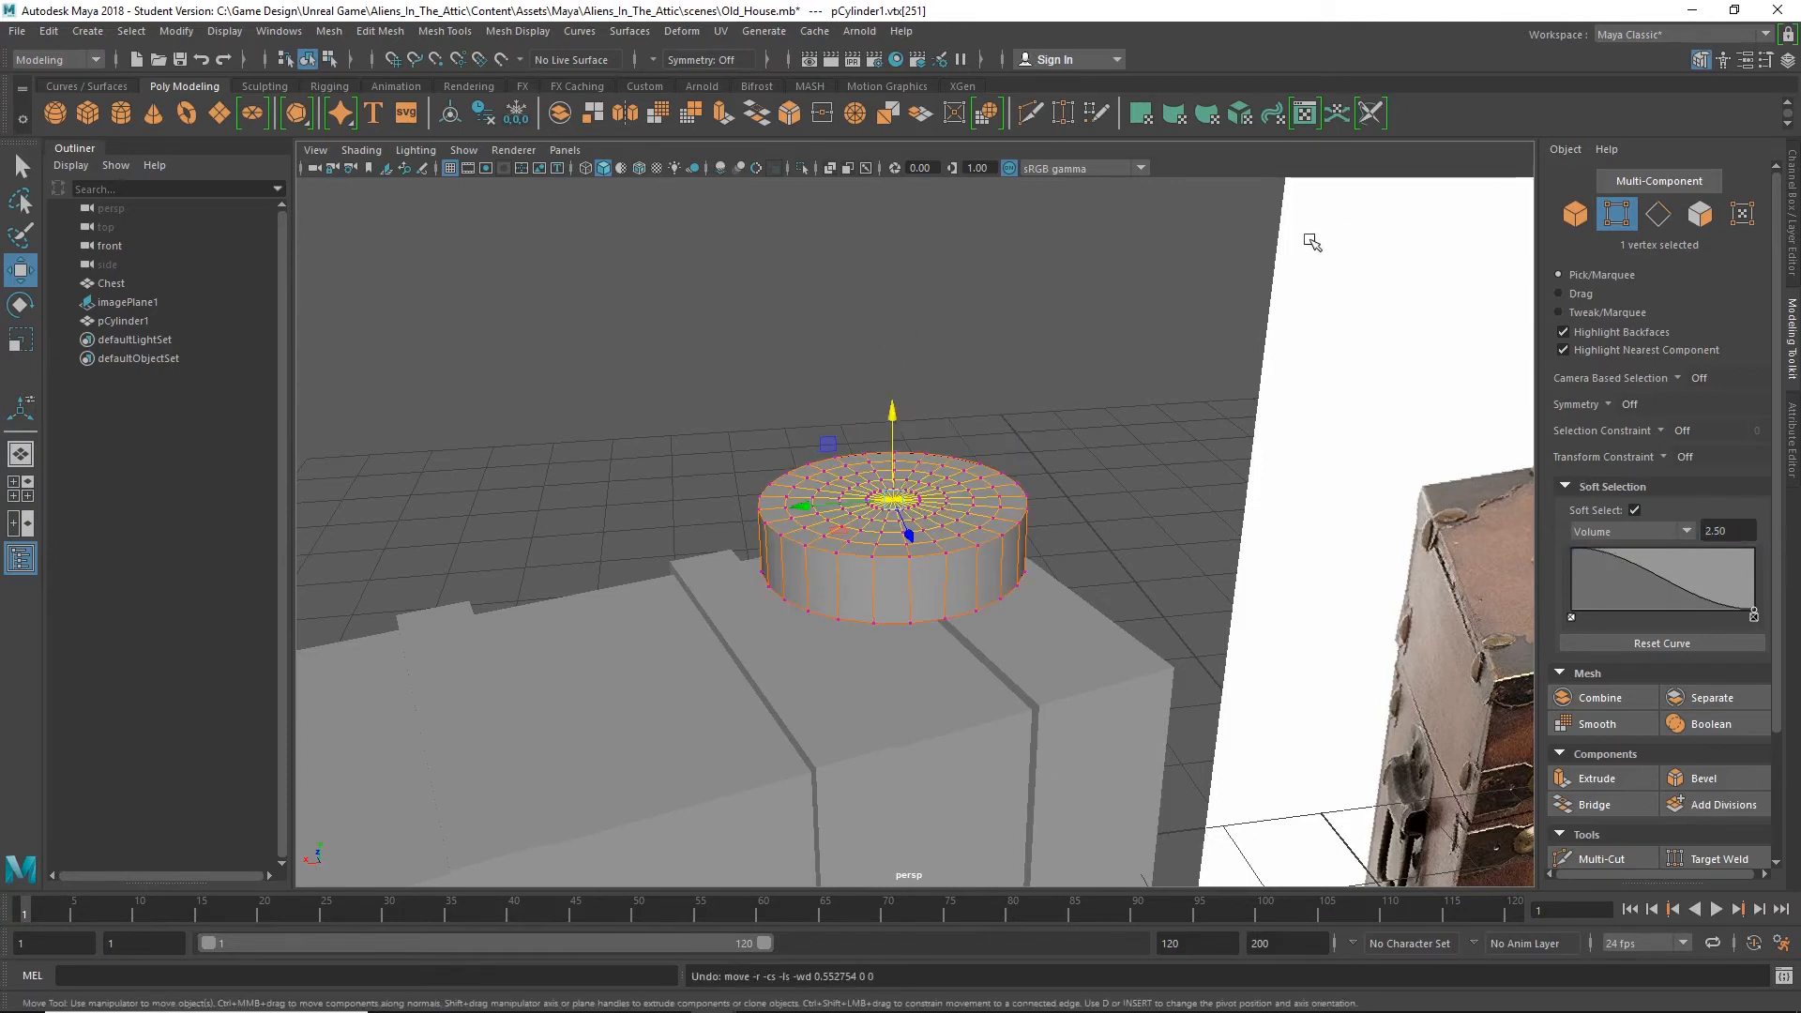
drag(892, 412, 1059, 249)
mouse_move(1073, 345)
alt+mouse_down()
mouse_move(1125, 322)
mouse_move(1095, 340)
alt+mouse_up()
scroll(1093, 342, down, 5)
scroll(1053, 516, down, 5)
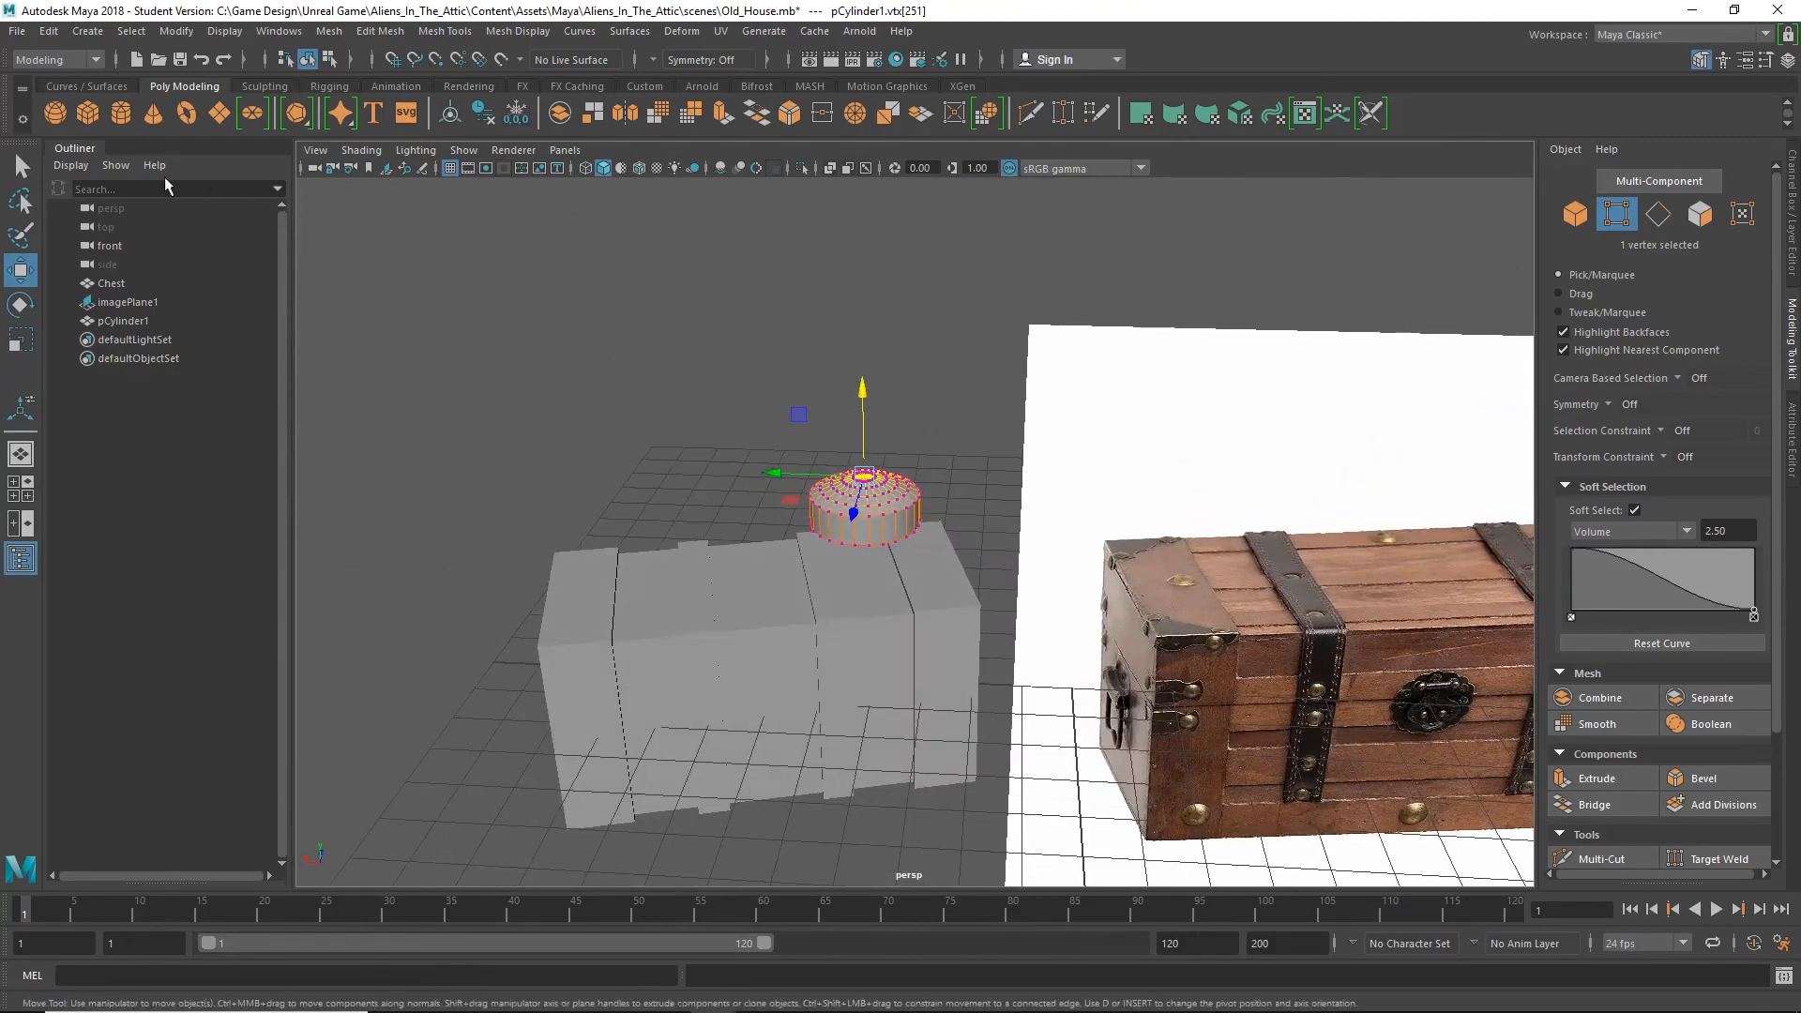
Select the domed cylinder as a whole object and scale it down uniformly to stud size relative to the chest
key(q)
scroll(792, 544, down, 3)
scroll(793, 544, up, 3)
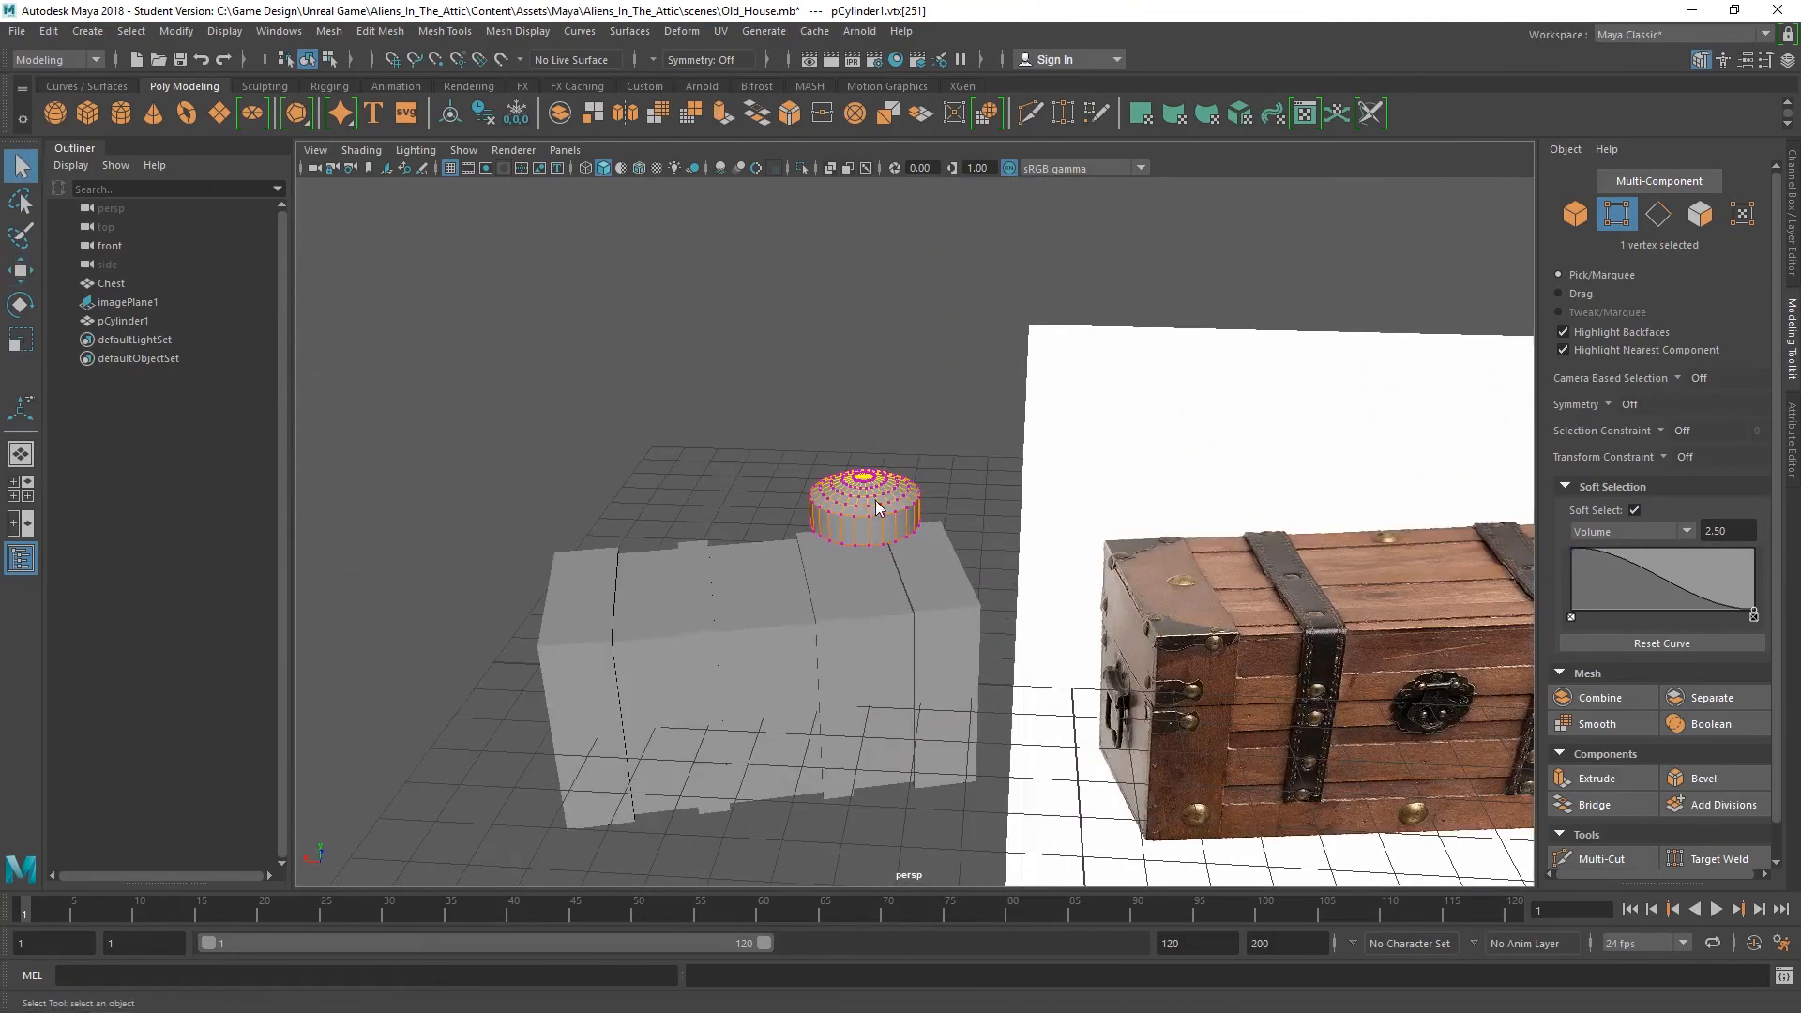
right_drag(872, 511, 949, 439)
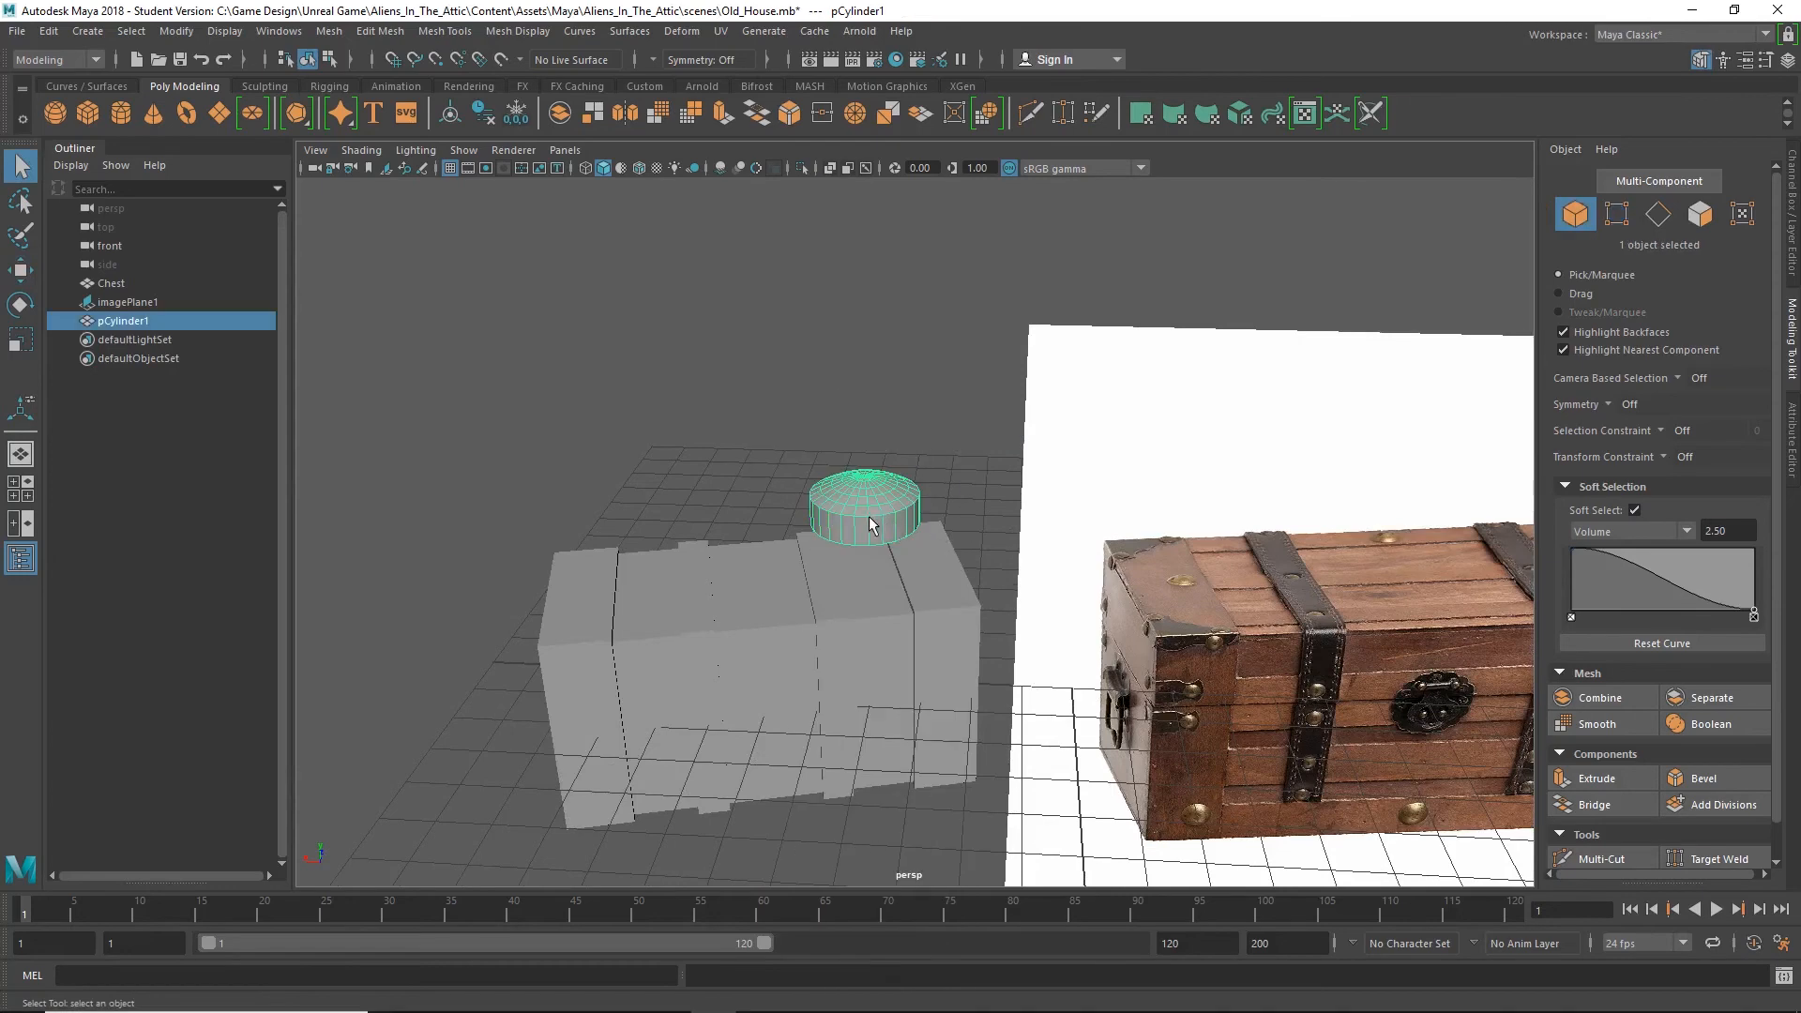
key(r)
drag(872, 542, 933, 584)
alt+drag(950, 654, 1338, 582)
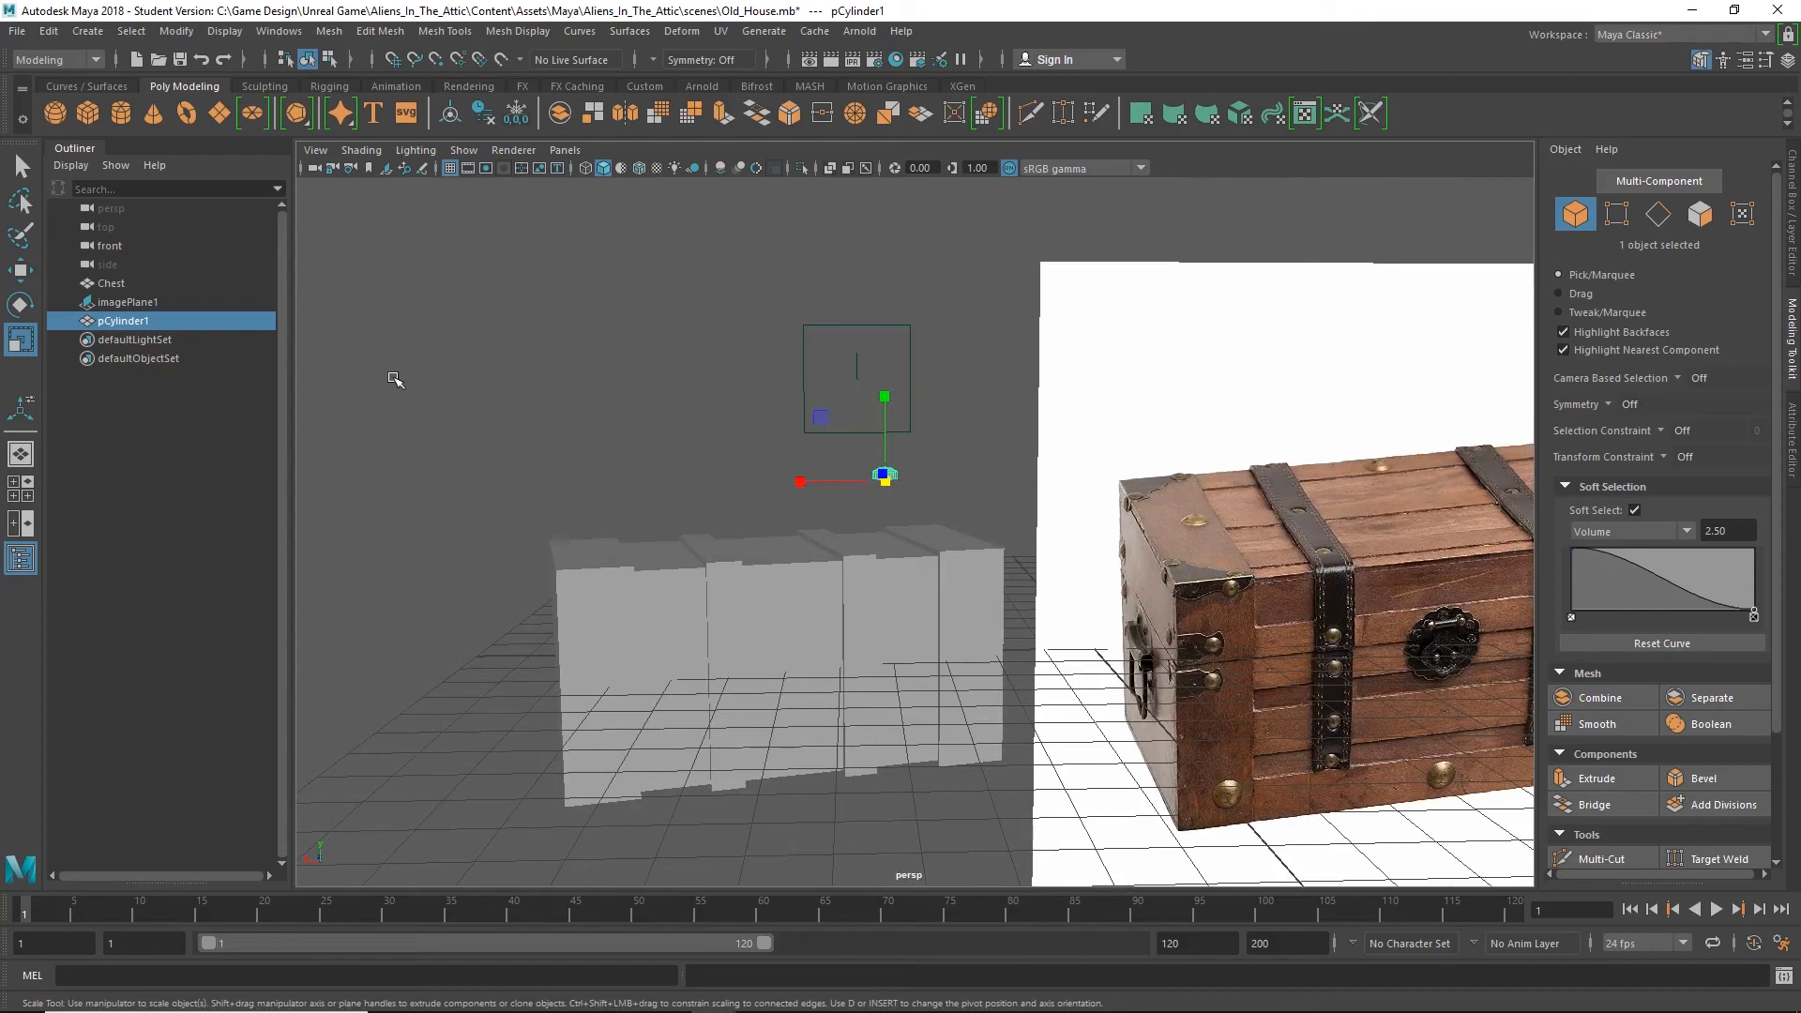
Rename the domed cylinder pCylinder1 as Bolt
double_click(137, 326)
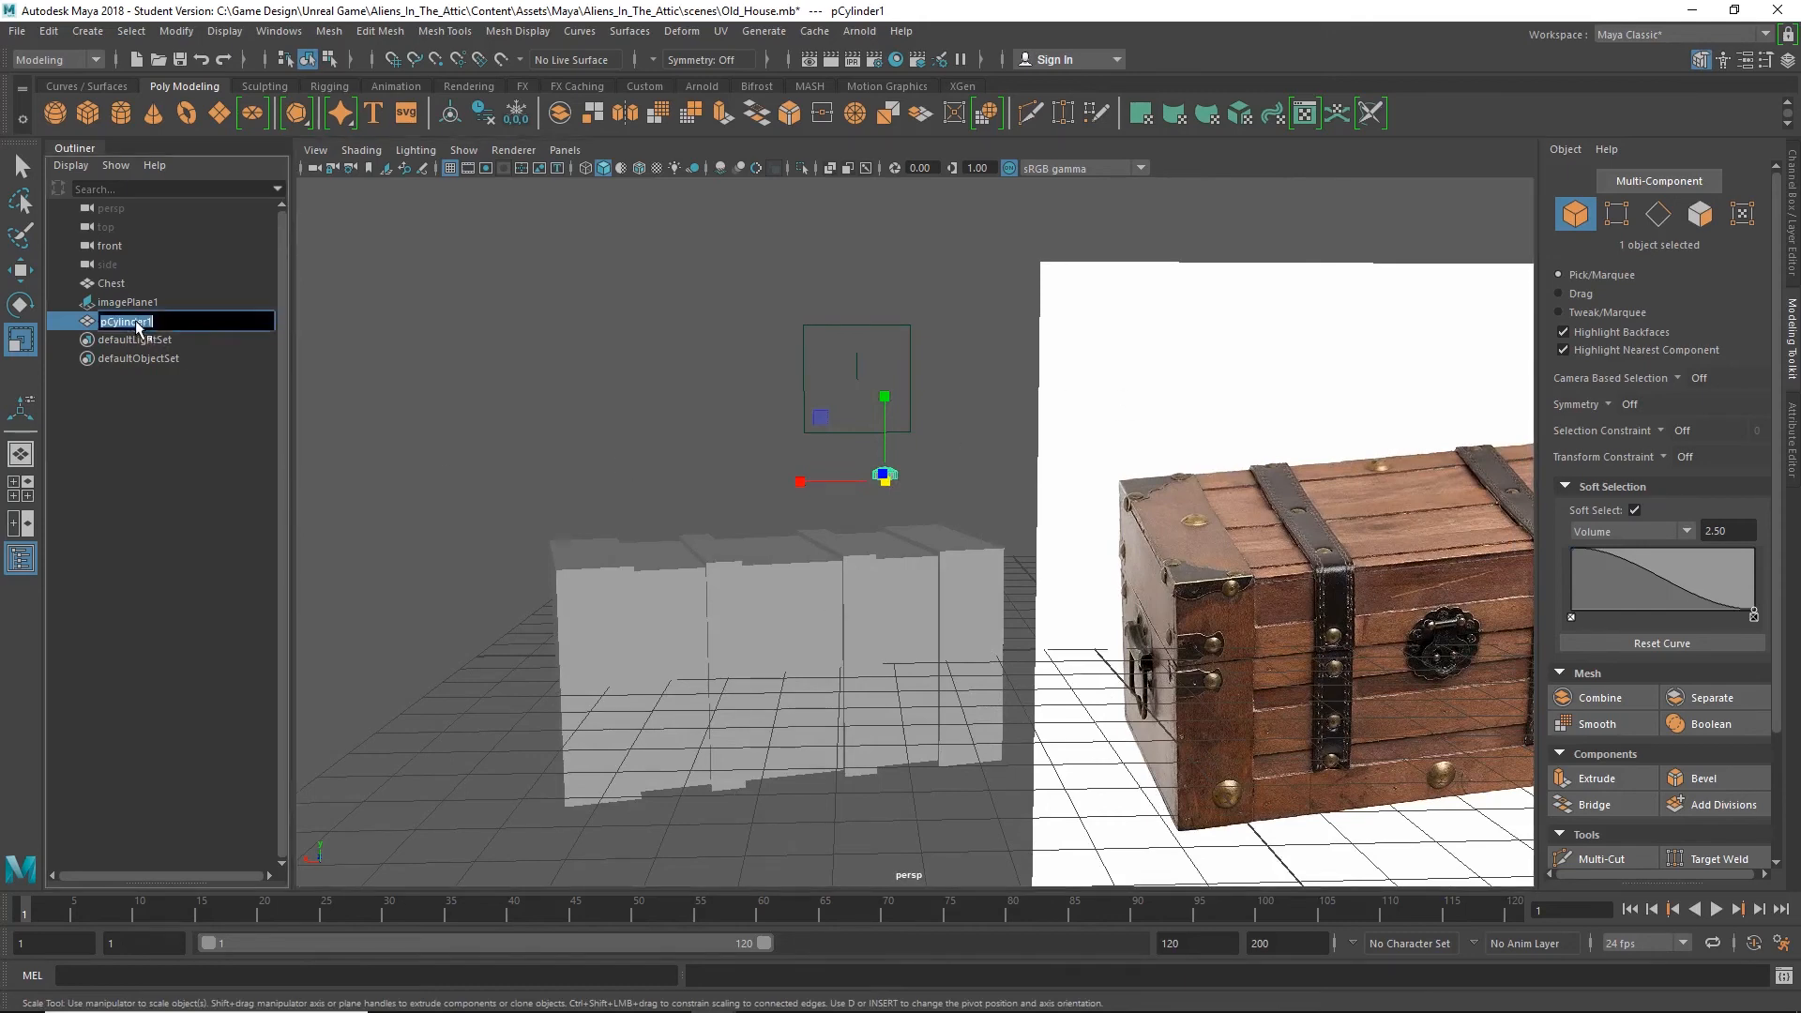
text(Bolt)
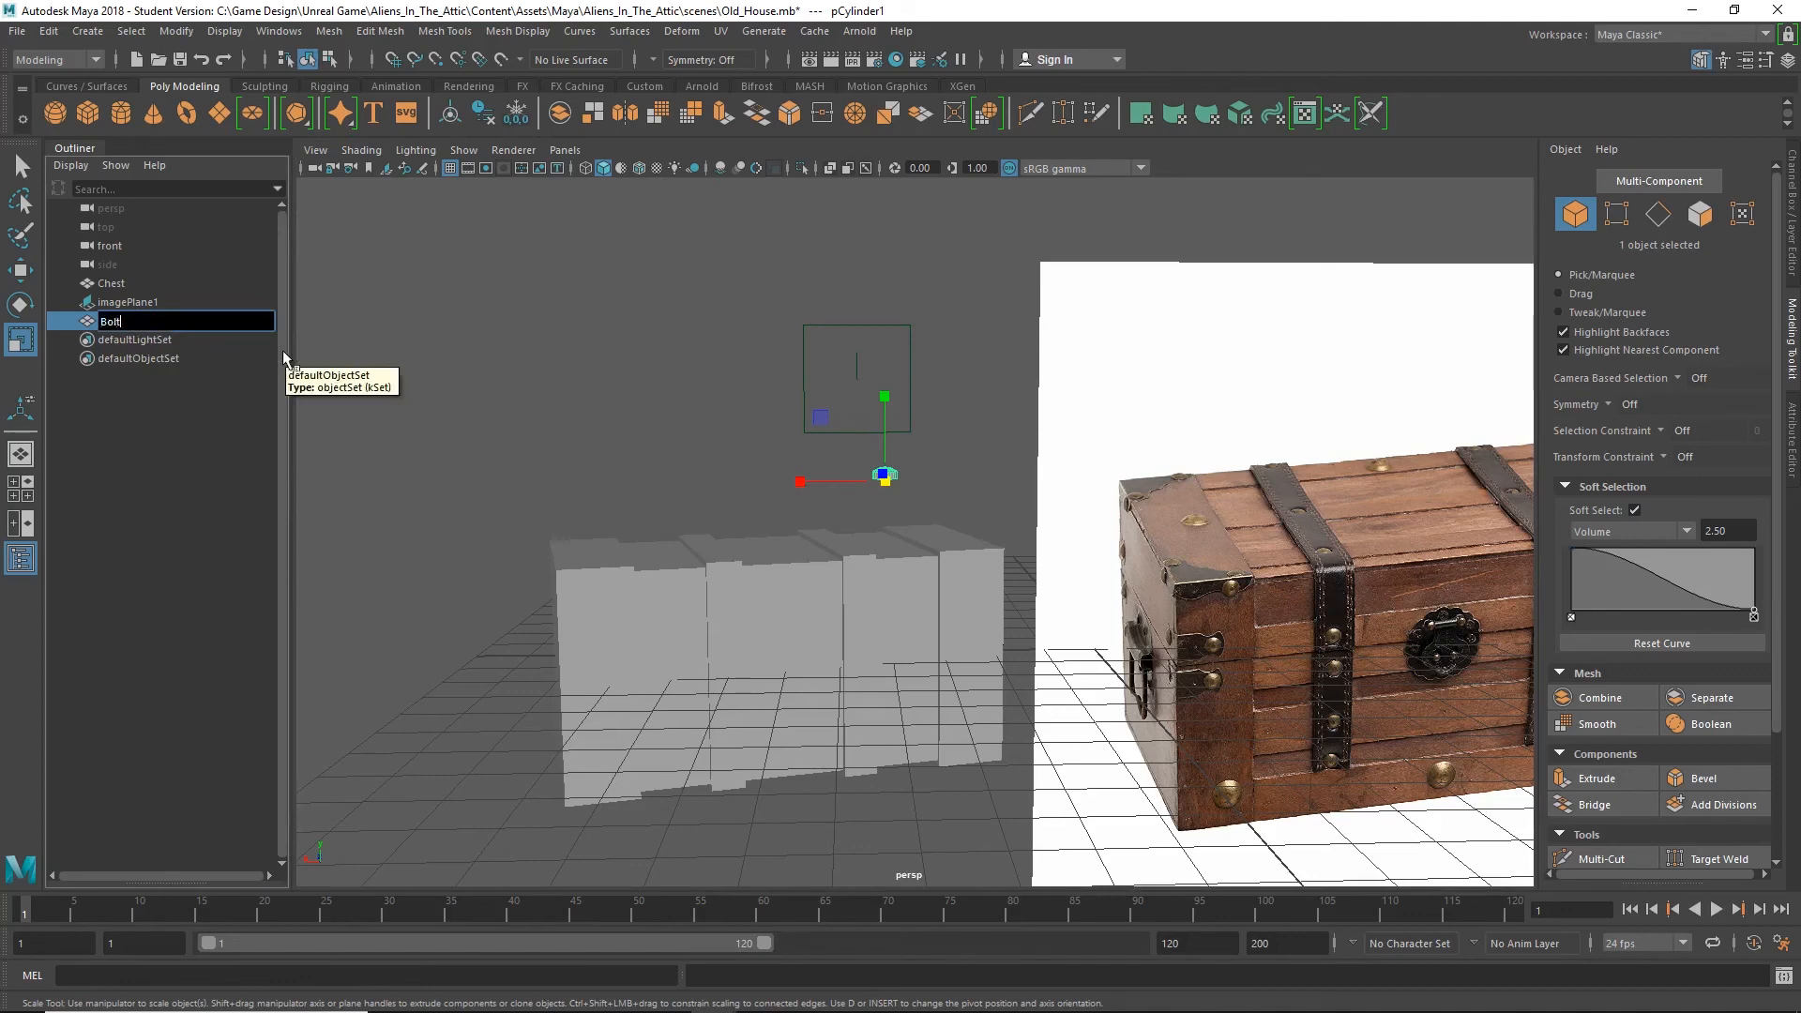
key(Return)
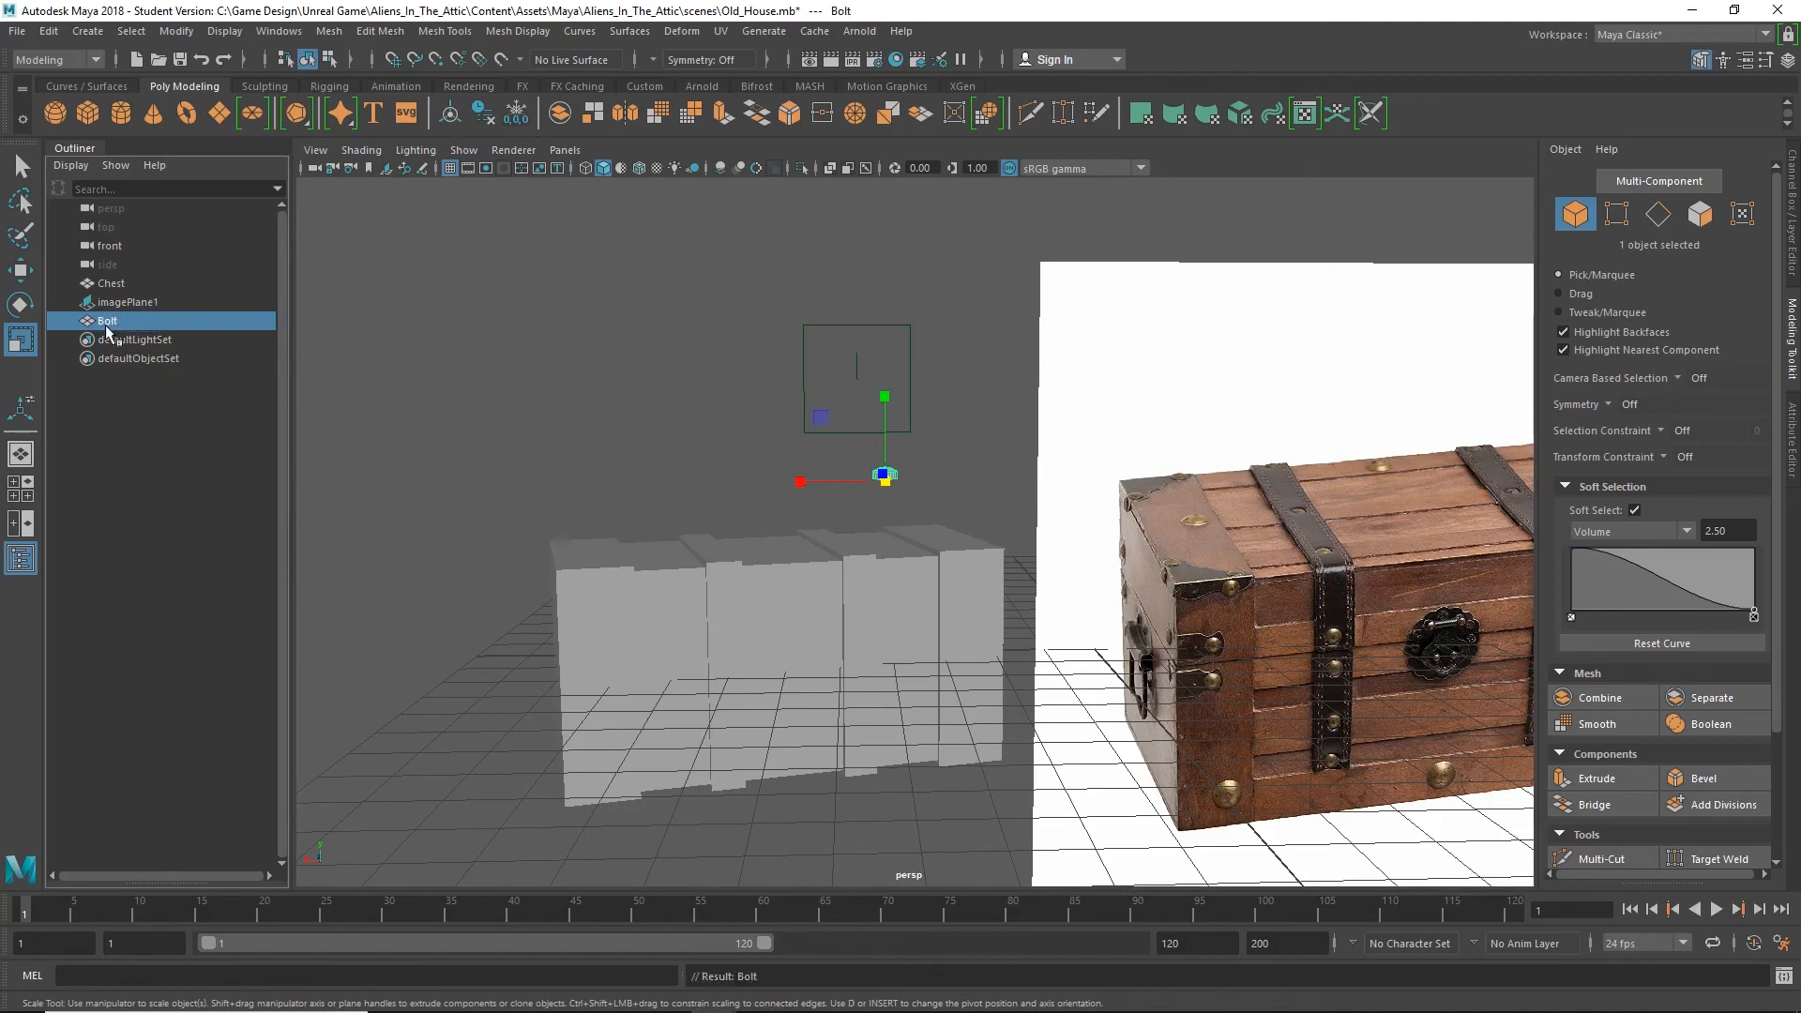
Parent the Bolt object under Chest and check its place in the hierarchy
middle_drag(105, 325, 121, 279)
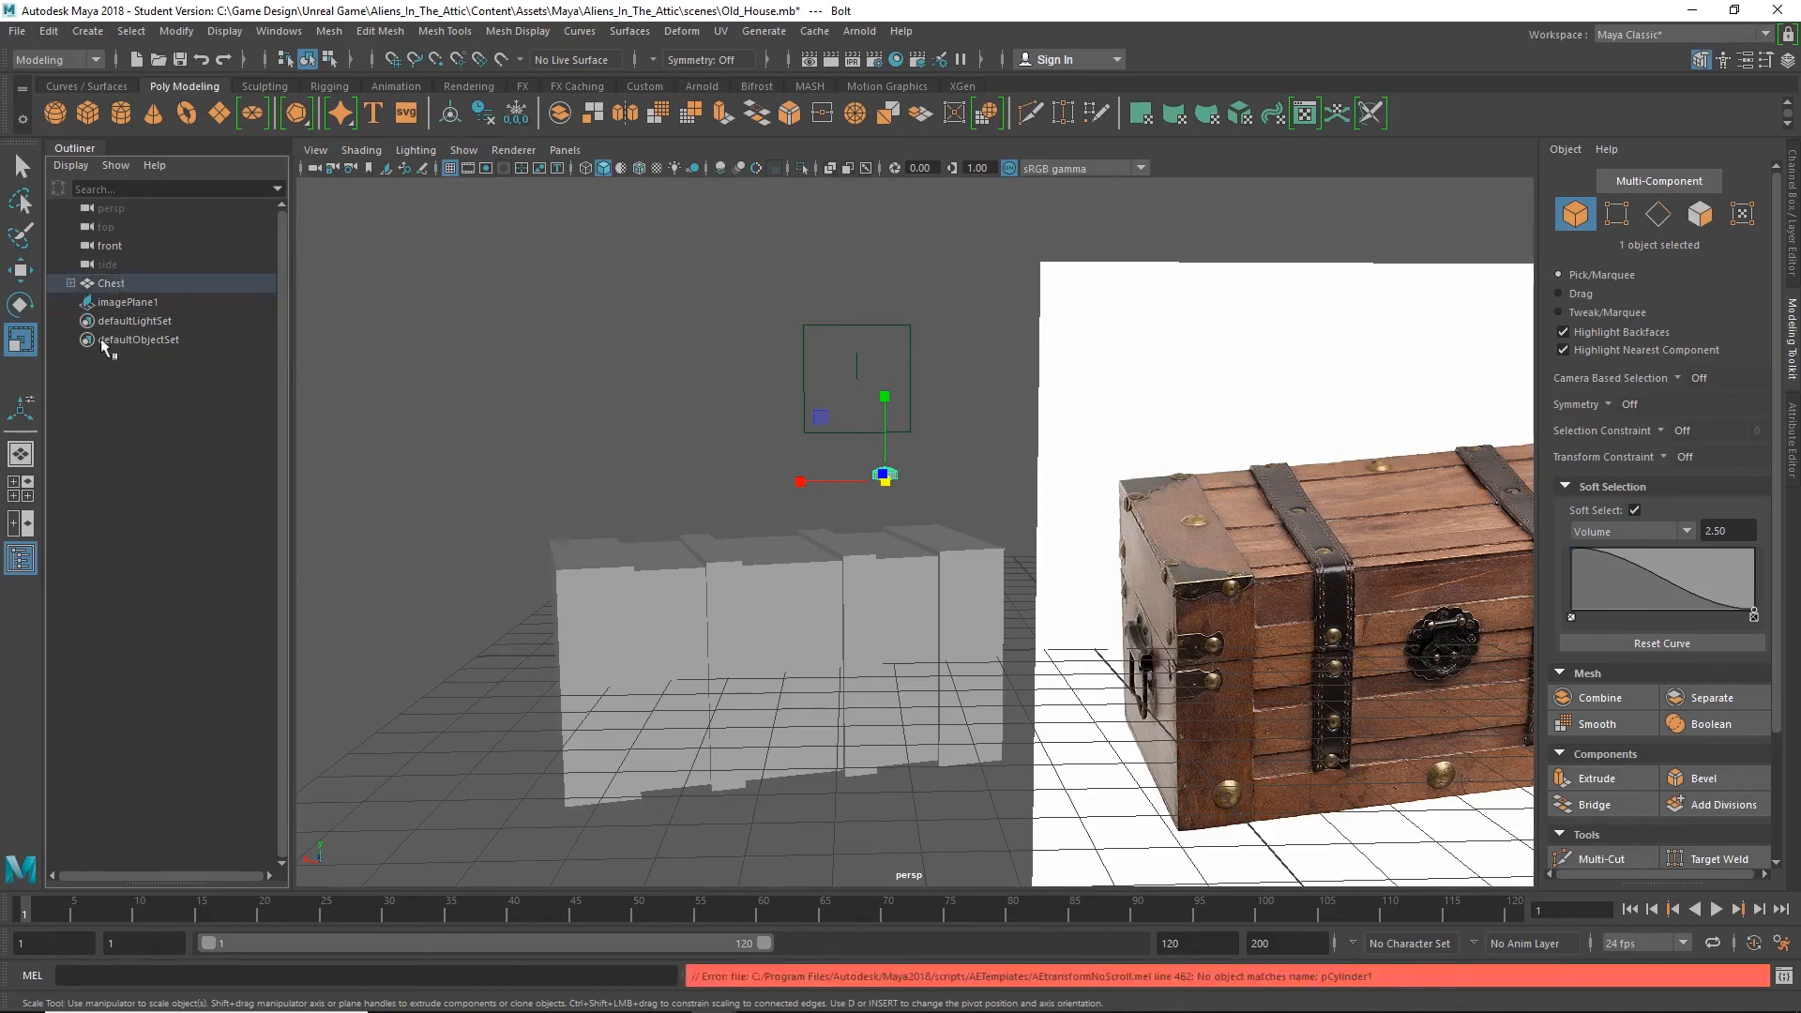
click(71, 284)
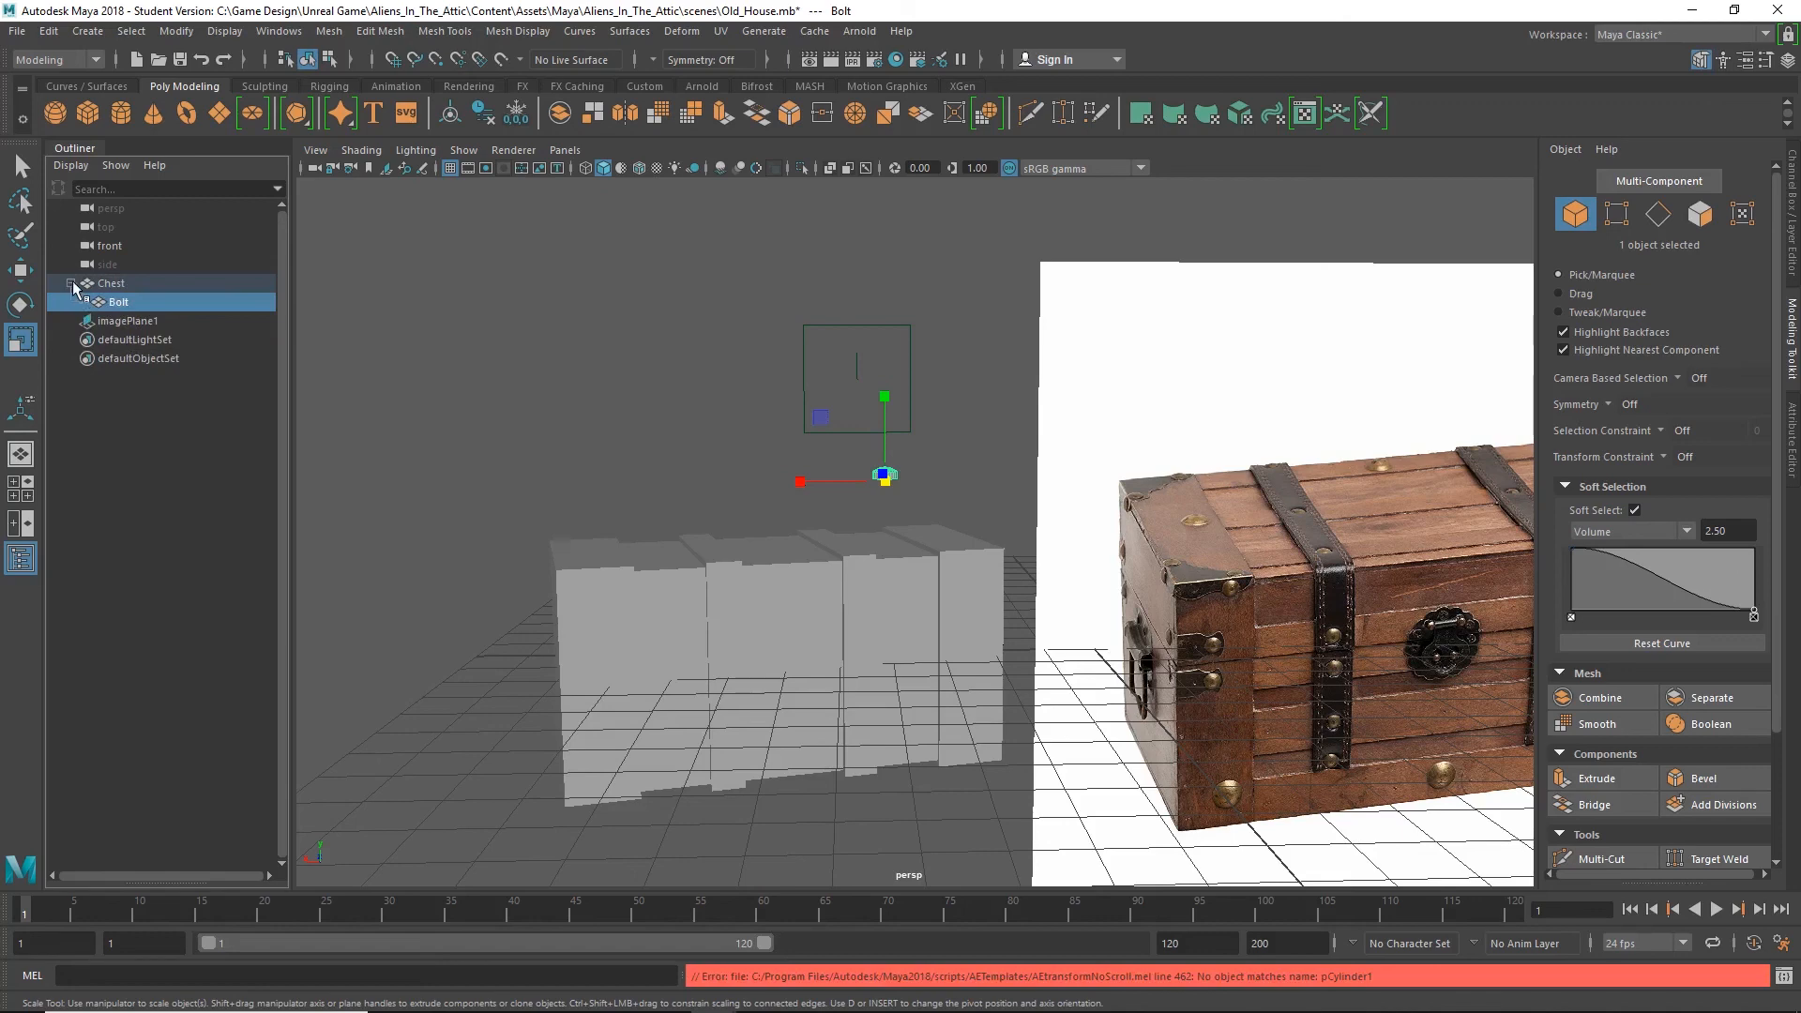
click(70, 283)
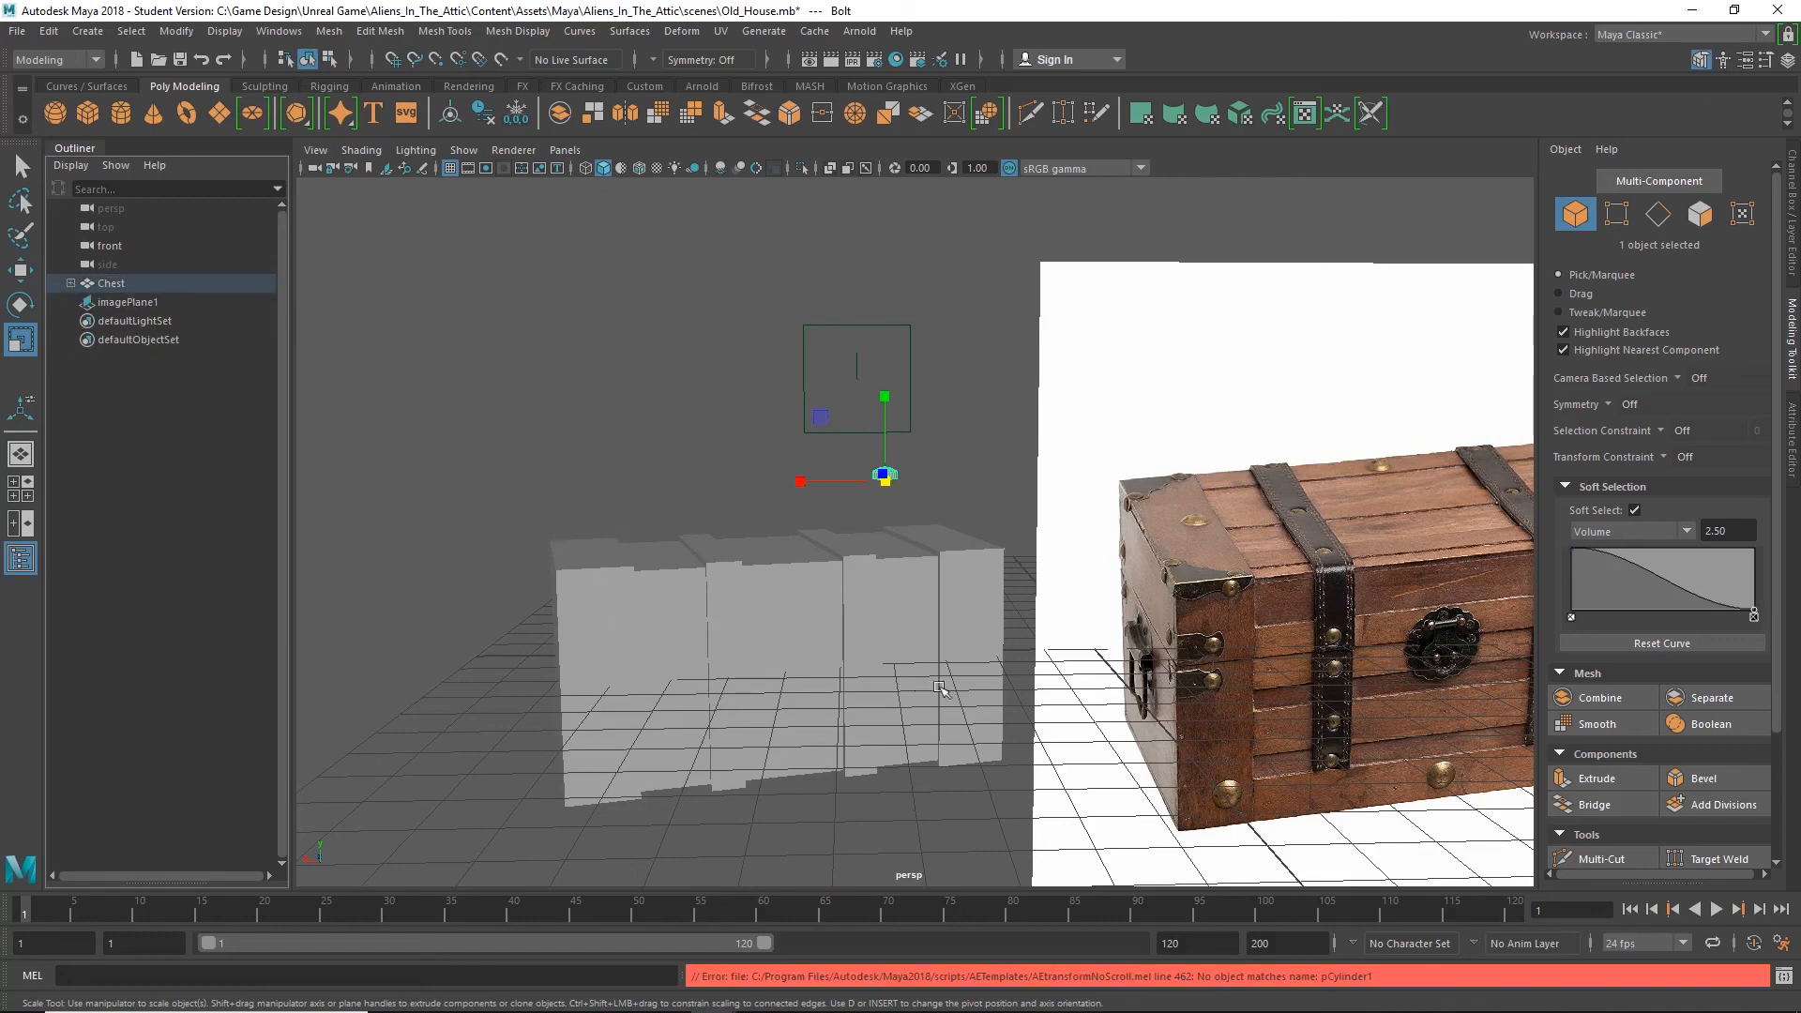